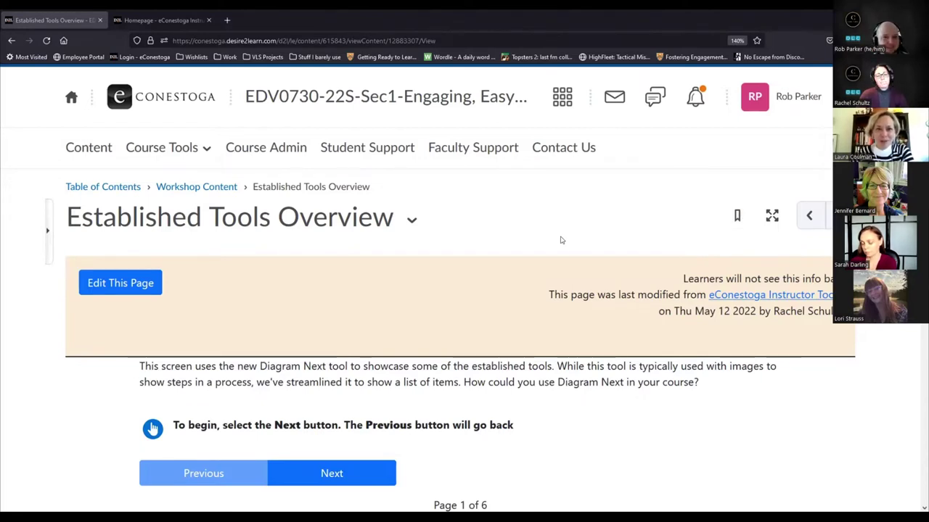
Step: Step through all six pages of the Diagram Next activity on the Established Tools Overview topic, up to the What-If Calculator Tool
{"action": "scroll", "coordinate": [560, 240], "scroll_direction": "down", "scroll_amount": 2}
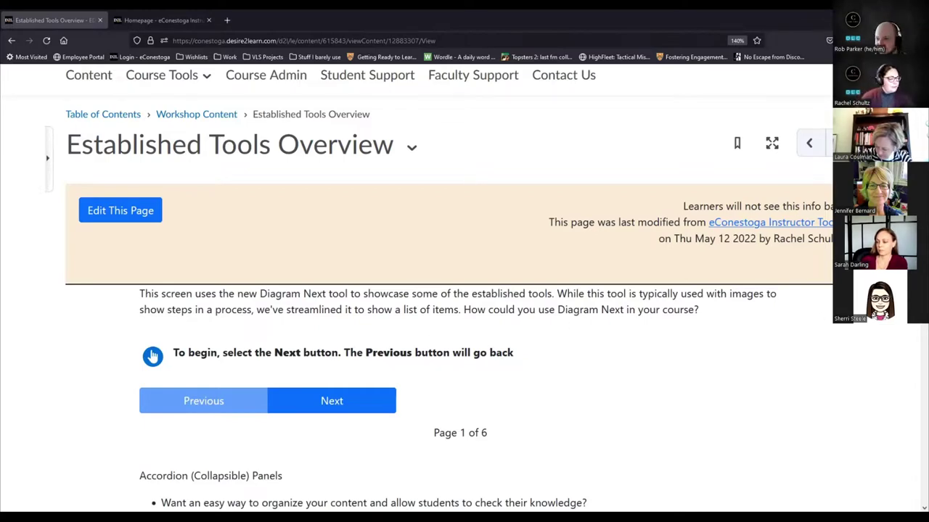
{"action": "scroll", "coordinate": [529, 351], "scroll_direction": "down", "scroll_amount": 3}
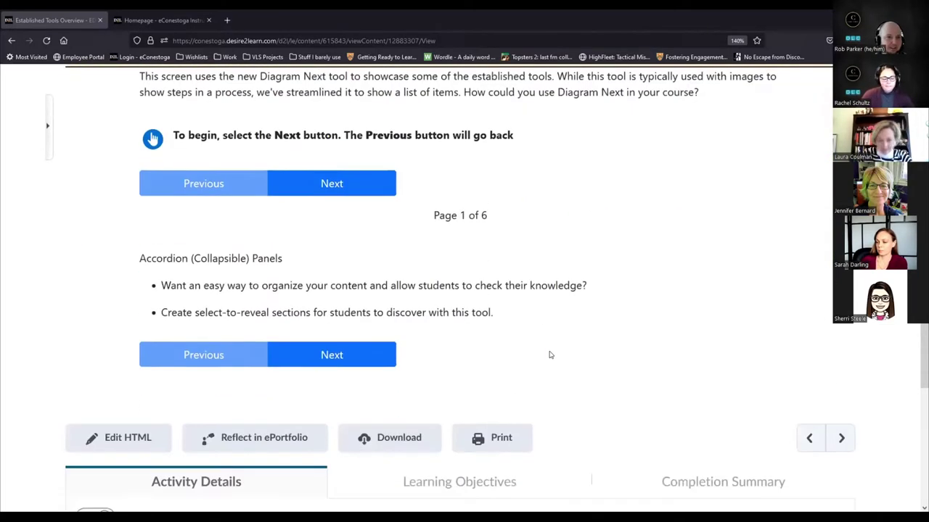
{"action": "scroll", "coordinate": [733, 293], "scroll_direction": "up", "scroll_amount": 2}
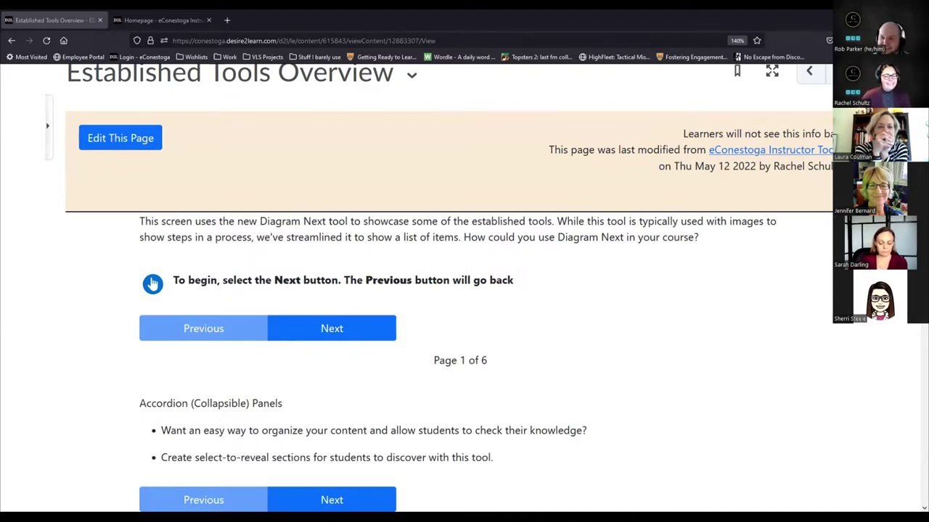
{"action": "scroll", "coordinate": [608, 346], "scroll_direction": "down", "scroll_amount": 2}
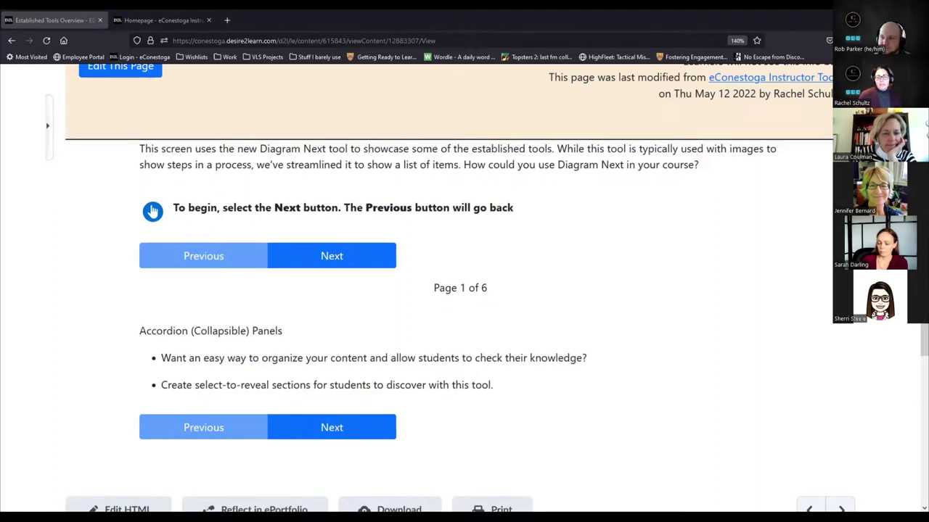
{"action": "left_click", "coordinate": [324, 257]}
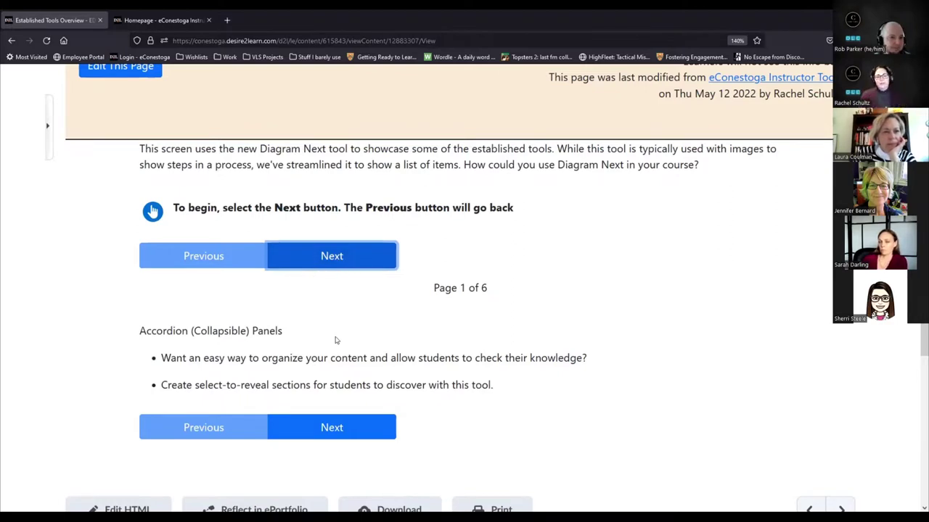
{"action": "left_click", "coordinate": [336, 263]}
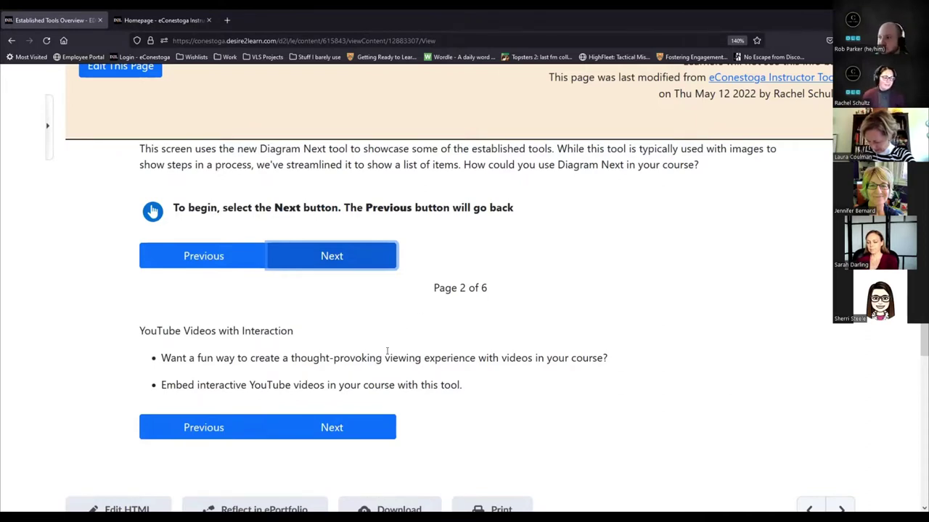
{"action": "left_click", "coordinate": [337, 255]}
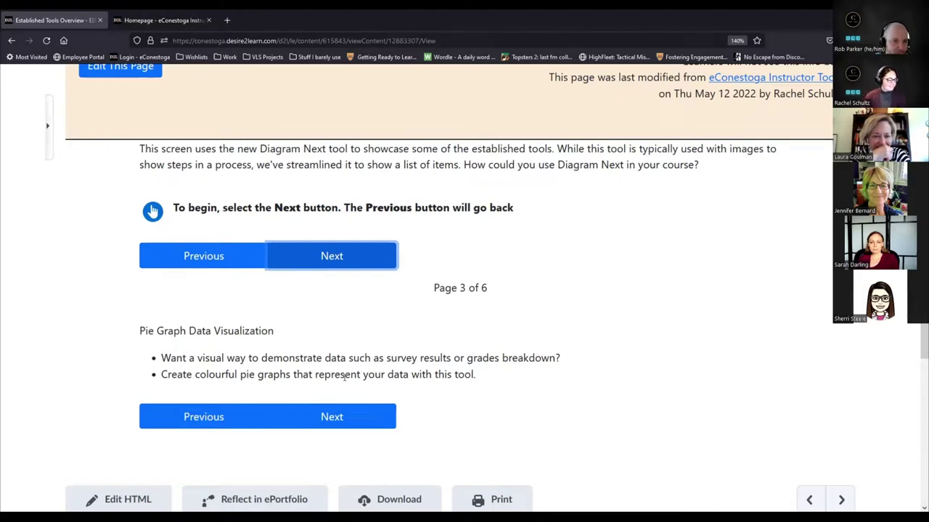
{"action": "left_click", "coordinate": [347, 413]}
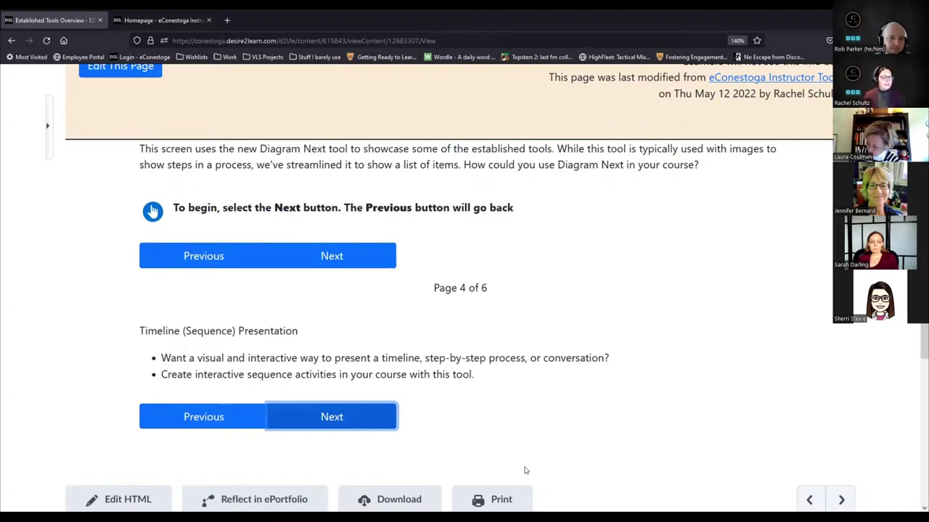
{"action": "left_click", "coordinate": [344, 417]}
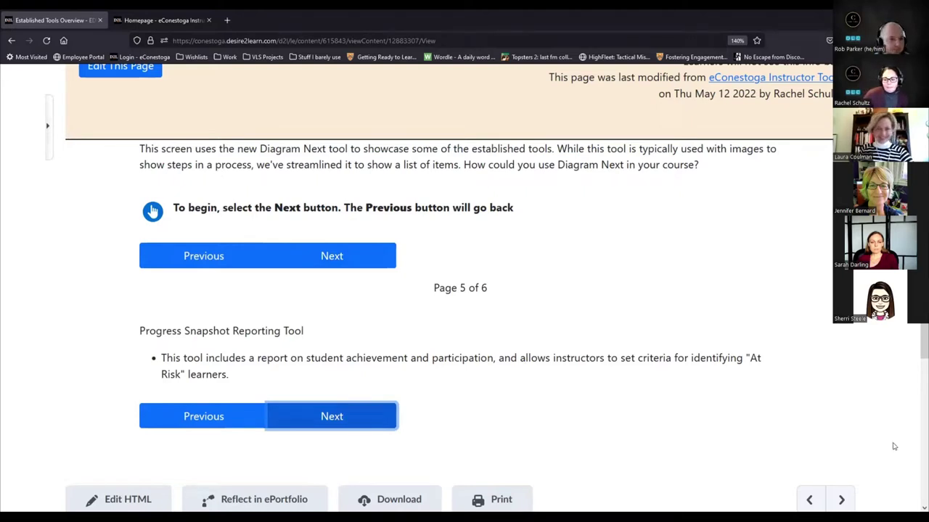
{"action": "left_click", "coordinate": [362, 419]}
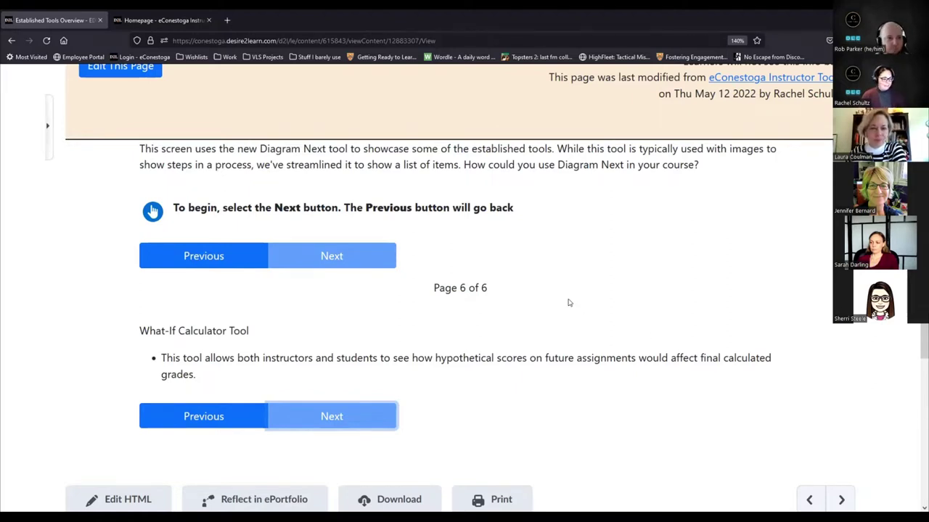
{"action": "scroll", "coordinate": [356, 108], "scroll_direction": "up", "scroll_amount": 2}
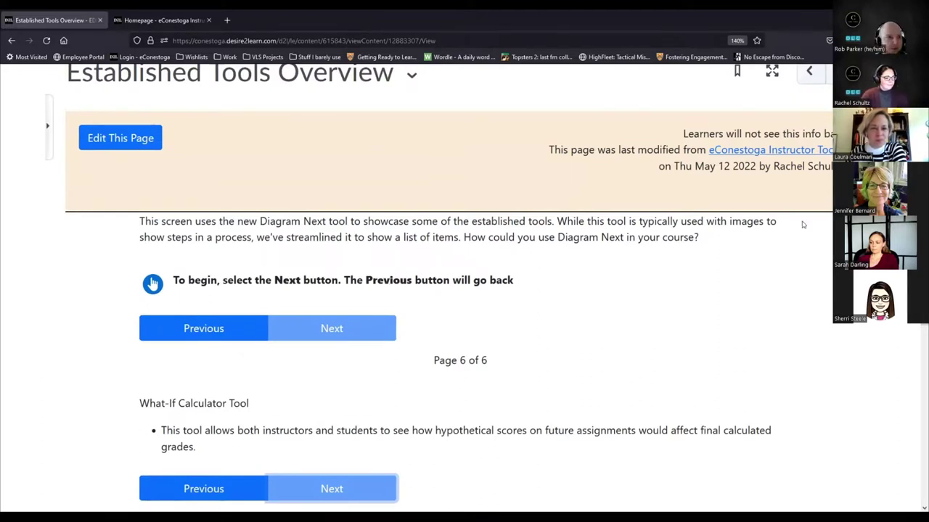
Step: Switch to the eConestoga Instructor Tools homepage and review the Course Management tools, from Instructional Plan Dynamic Webpage to What-If Calculator
{"action": "left_click", "coordinate": [167, 21]}
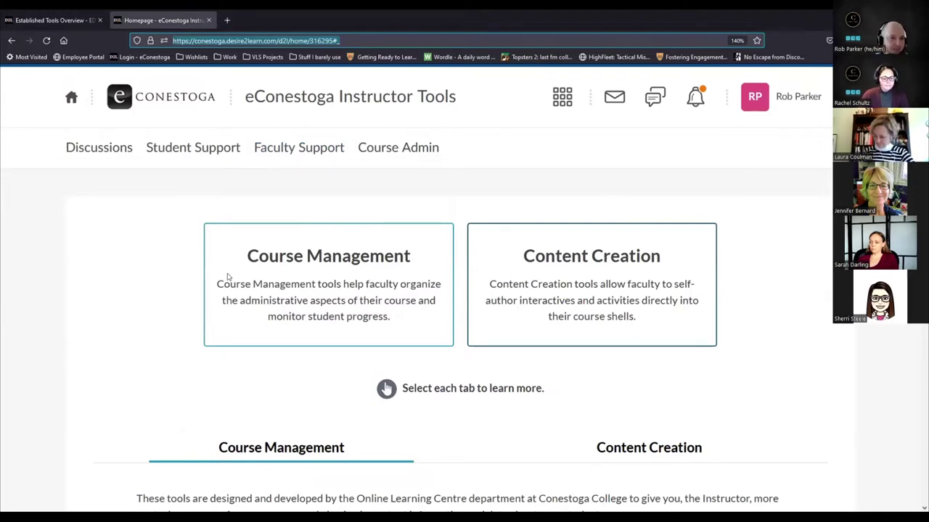
{"action": "scroll", "coordinate": [222, 278], "scroll_direction": "down", "scroll_amount": 3}
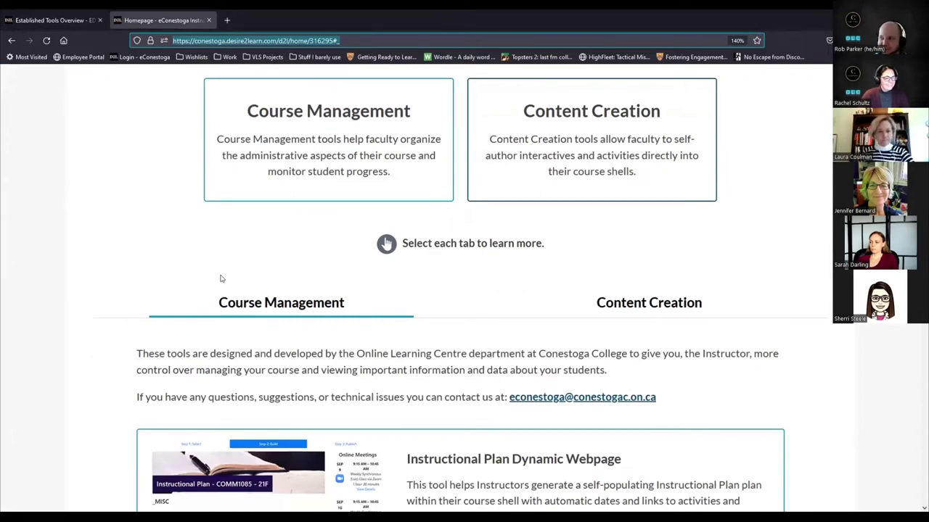
{"action": "scroll", "coordinate": [298, 272], "scroll_direction": "up", "scroll_amount": 3}
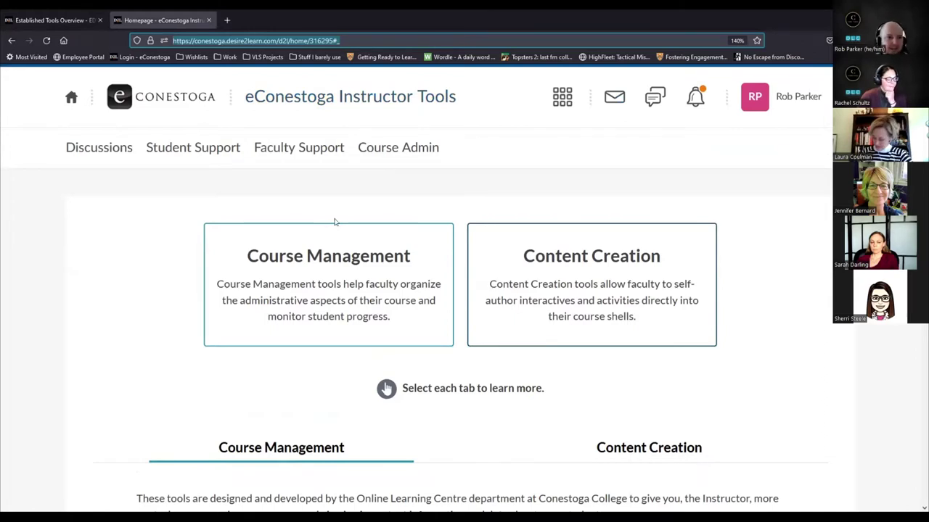
{"action": "scroll", "coordinate": [335, 222], "scroll_direction": "down", "scroll_amount": 3}
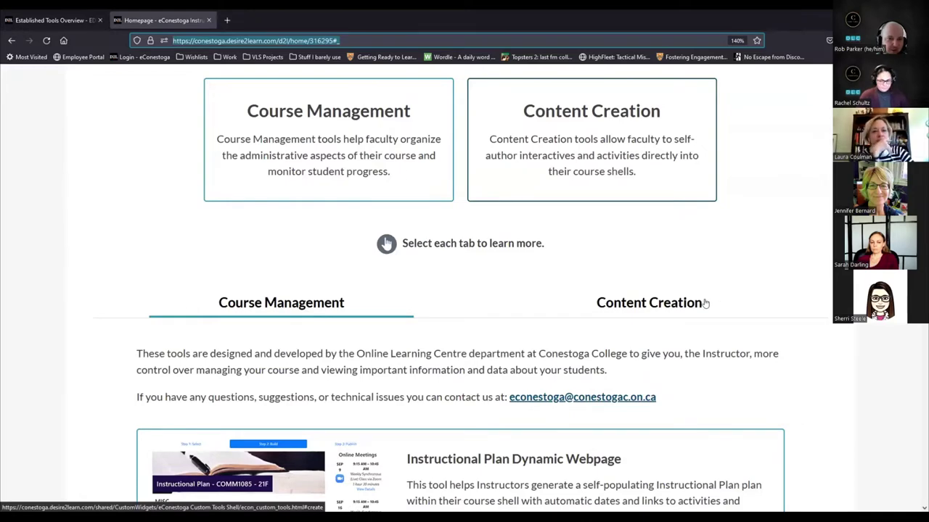
{"action": "scroll", "coordinate": [638, 303], "scroll_direction": "down", "scroll_amount": 5}
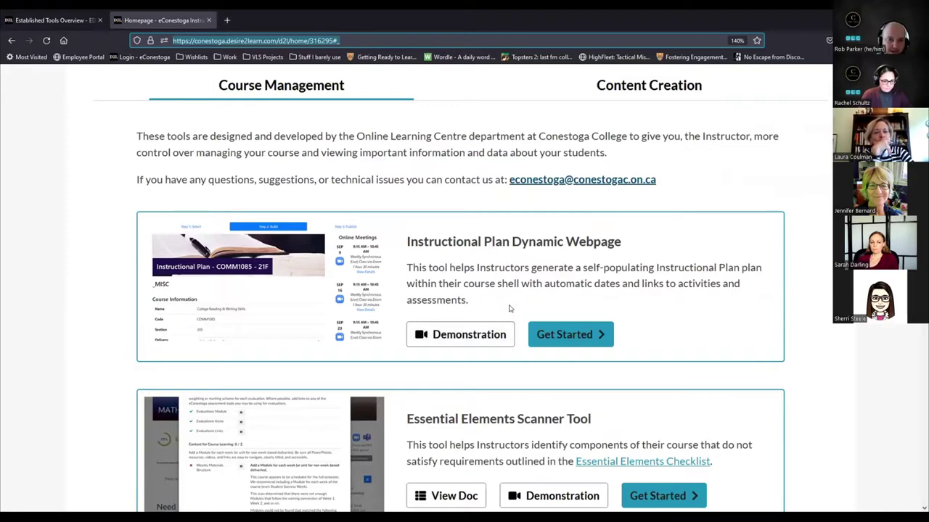
{"action": "scroll", "coordinate": [508, 308], "scroll_direction": "down", "scroll_amount": 2}
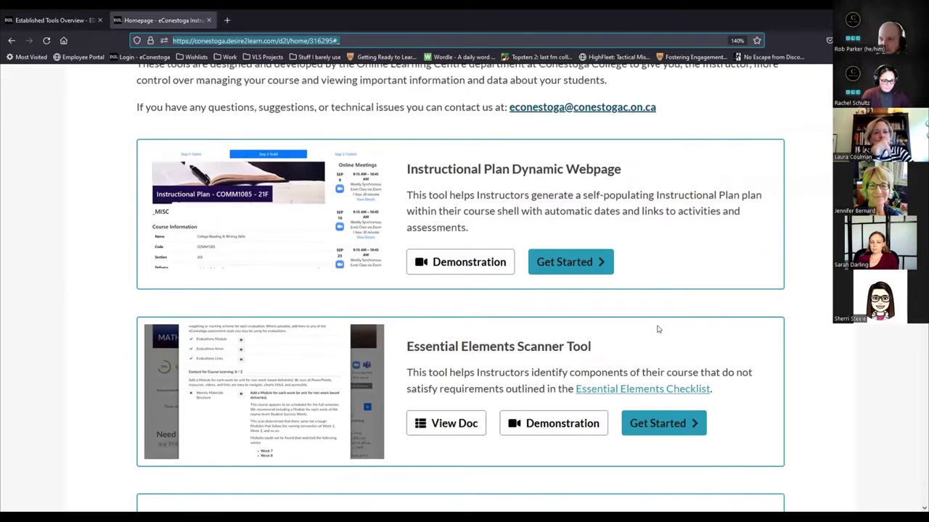
{"action": "scroll", "coordinate": [557, 353], "scroll_direction": "down", "scroll_amount": 2}
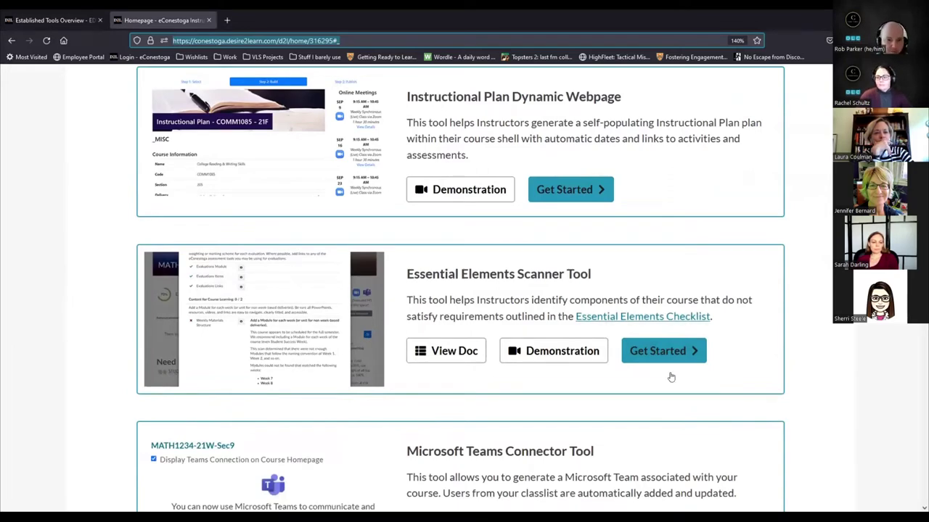
{"action": "scroll", "coordinate": [735, 339], "scroll_direction": "down", "scroll_amount": 4}
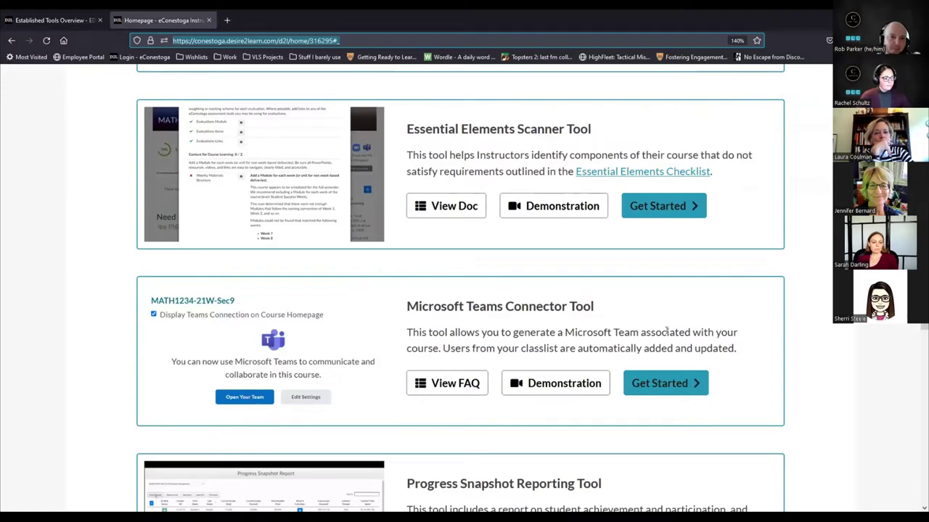
{"action": "scroll", "coordinate": [668, 331], "scroll_direction": "down", "scroll_amount": 4}
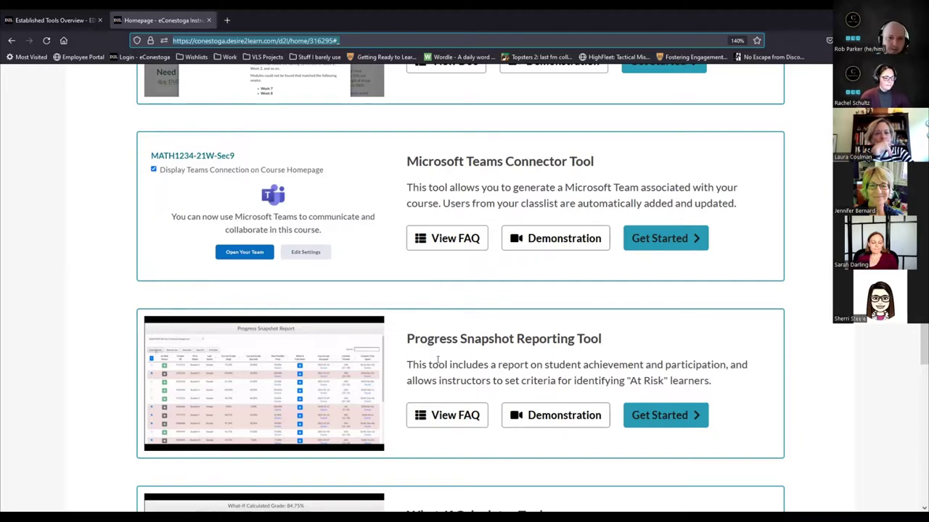
{"action": "scroll", "coordinate": [440, 364], "scroll_direction": "down", "scroll_amount": 1}
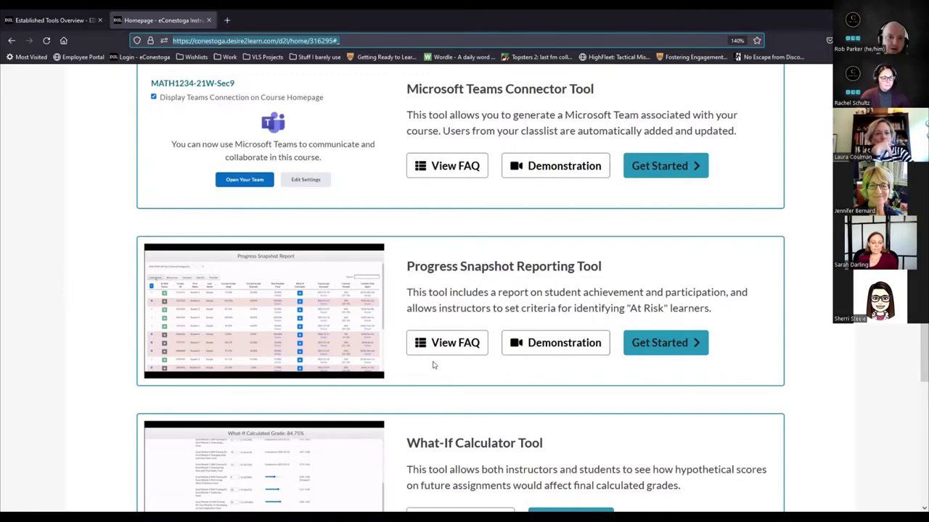
{"action": "scroll", "coordinate": [513, 305], "scroll_direction": "down", "scroll_amount": 1}
{"action": "scroll", "coordinate": [513, 305], "scroll_direction": "down", "scroll_amount": 1}
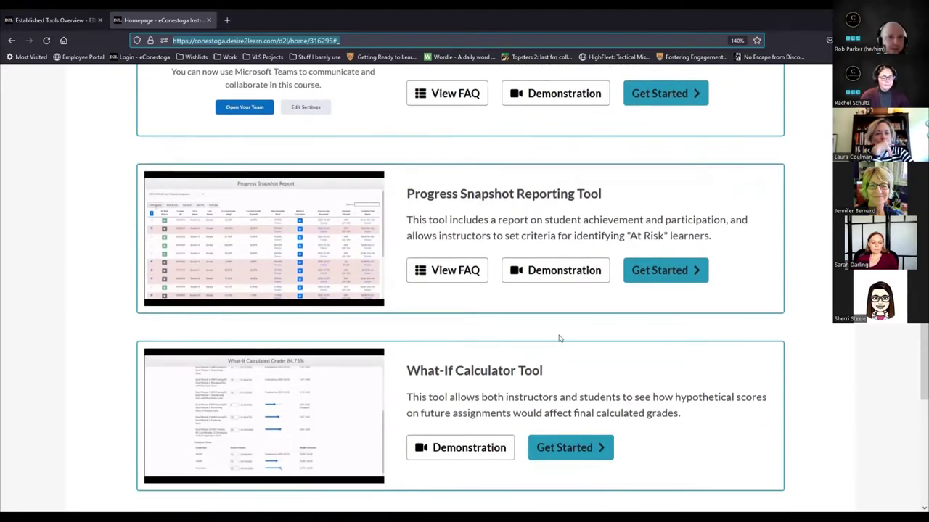
{"action": "scroll", "coordinate": [524, 295], "scroll_direction": "down", "scroll_amount": 1}
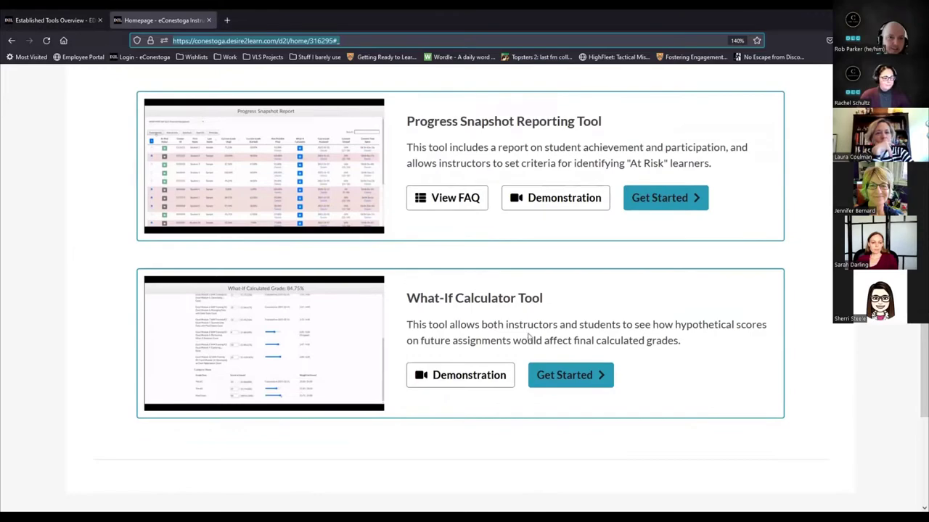
Step: Show the Content Creation tools and browse the list, including Accordion Panels, Diagram Next, Flip Cards and Idea Expander
{"action": "scroll", "coordinate": [696, 377], "scroll_direction": "up", "scroll_amount": 10}
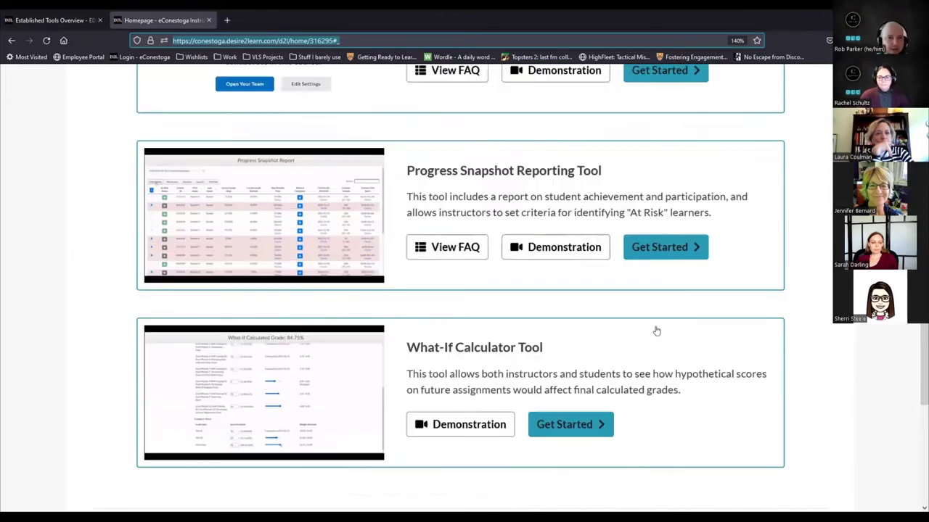
{"action": "scroll", "coordinate": [643, 383], "scroll_direction": "down", "scroll_amount": 1}
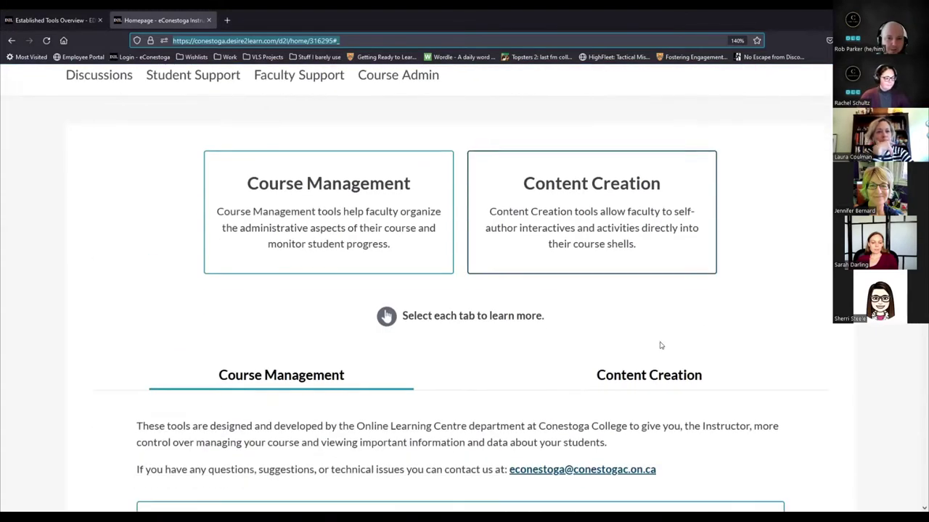
{"action": "left_click", "coordinate": [663, 378]}
{"action": "scroll", "coordinate": [435, 312], "scroll_direction": "down", "scroll_amount": 5}
{"action": "scroll", "coordinate": [342, 269], "scroll_direction": "up", "scroll_amount": 2}
{"action": "left_click", "coordinate": [305, 316]}
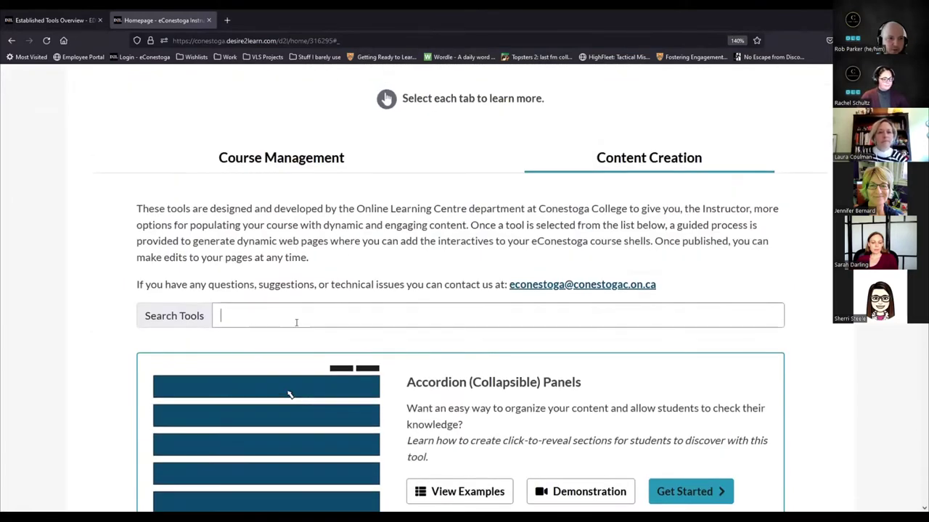
{"action": "scroll", "coordinate": [532, 399], "scroll_direction": "down", "scroll_amount": 5}
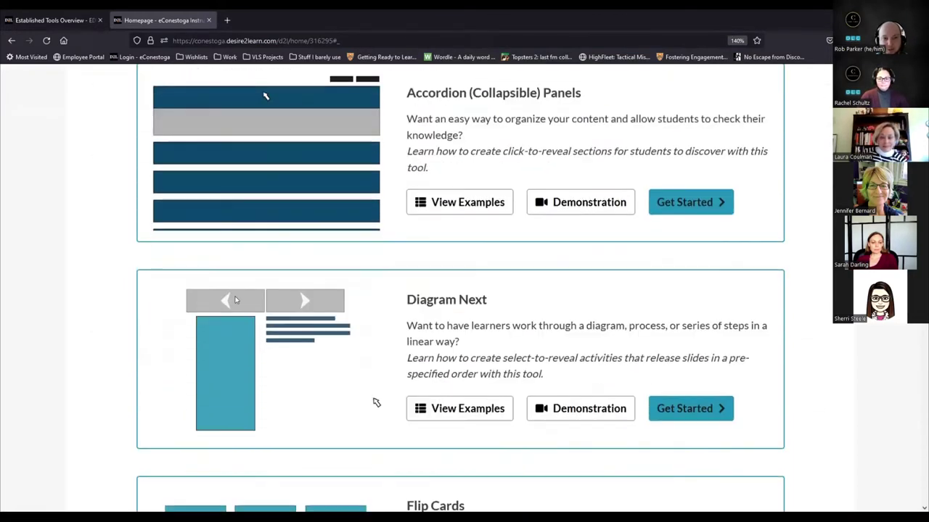
{"action": "scroll", "coordinate": [550, 371], "scroll_direction": "down", "scroll_amount": 10}
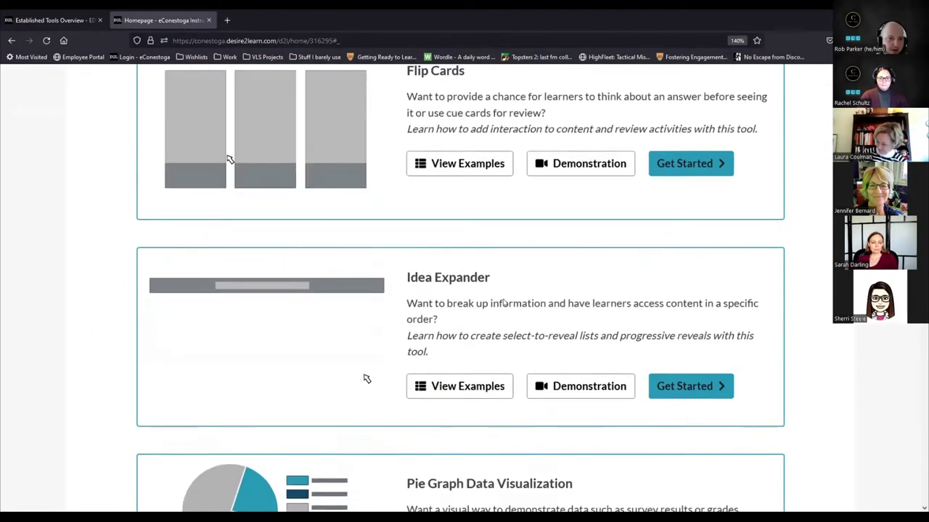
{"action": "scroll", "coordinate": [293, 218], "scroll_direction": "down", "scroll_amount": 2}
{"action": "scroll", "coordinate": [293, 218], "scroll_direction": "up", "scroll_amount": 13}
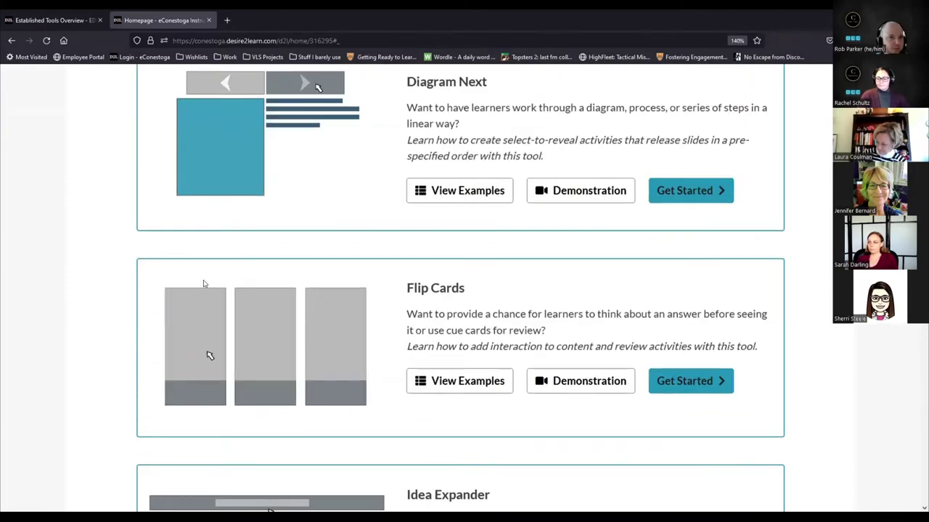
Step: Return to the Established Tools Overview topic, advance to the Workshop Exit Ticket topic and view its reflection questions
{"action": "left_click", "coordinate": [51, 20]}
{"action": "scroll", "coordinate": [600, 295], "scroll_direction": "down", "scroll_amount": 3}
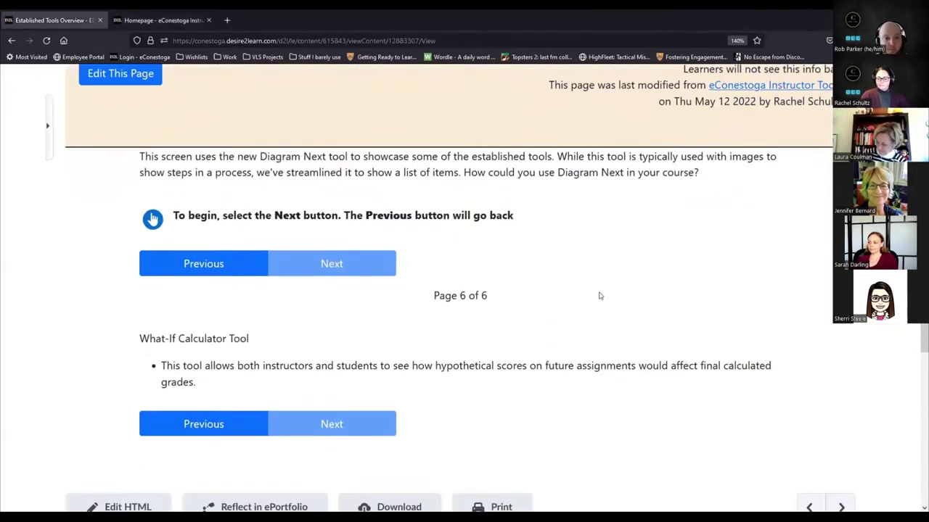
{"action": "left_click", "coordinate": [829, 353]}
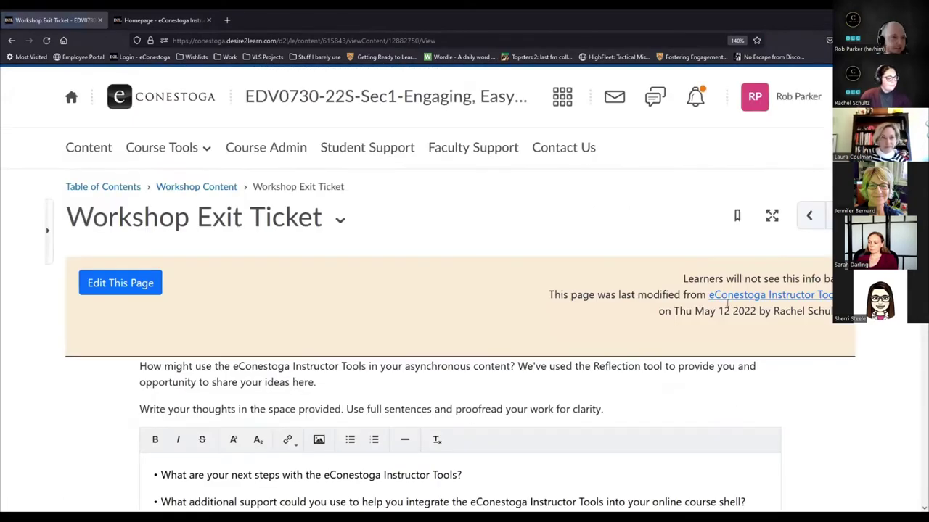
{"action": "scroll", "coordinate": [711, 370], "scroll_direction": "down", "scroll_amount": 1}
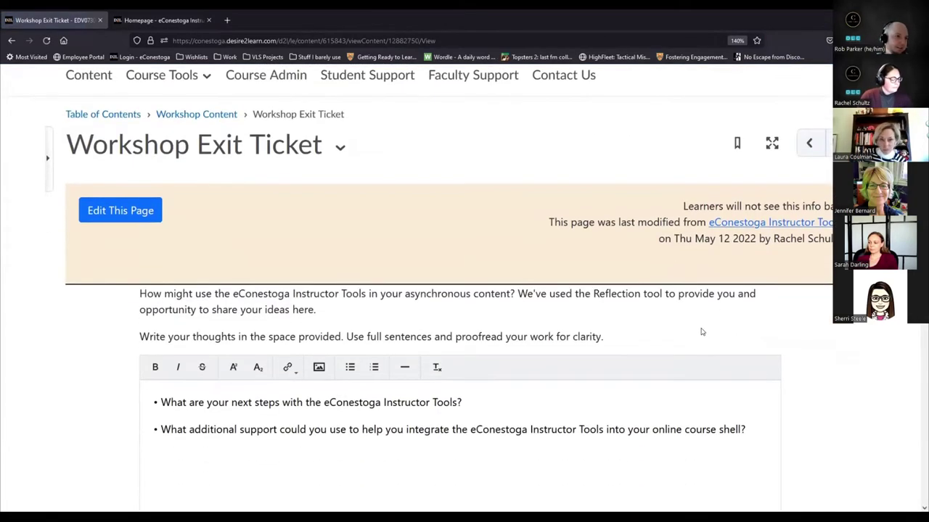
Step: Go up to the Workshop Content module and look over its list of topics
{"action": "left_click", "coordinate": [209, 114]}
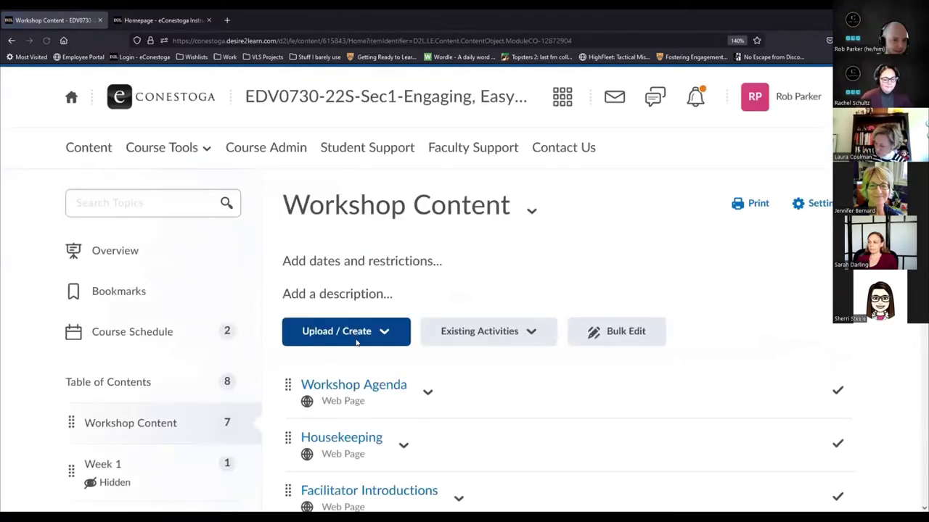
{"action": "scroll", "coordinate": [391, 341], "scroll_direction": "down", "scroll_amount": 4}
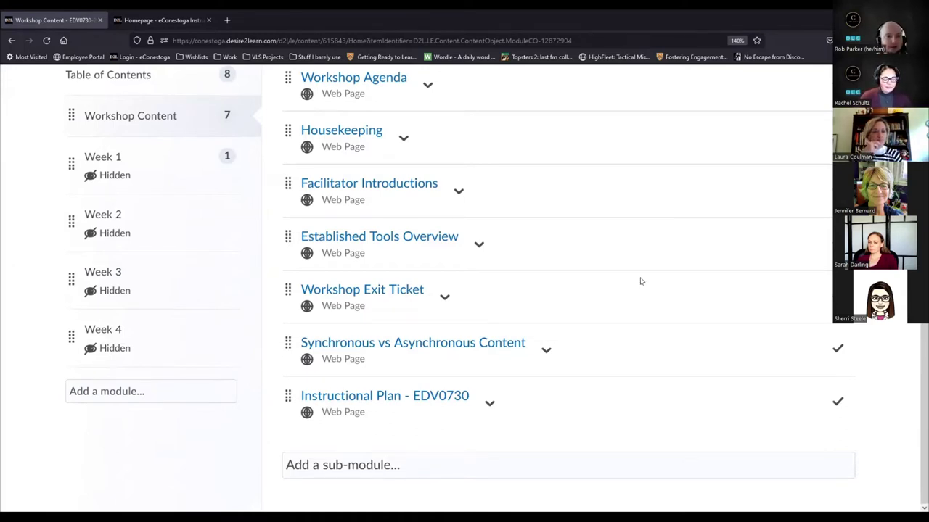
{"action": "left_click", "coordinate": [685, 29]}
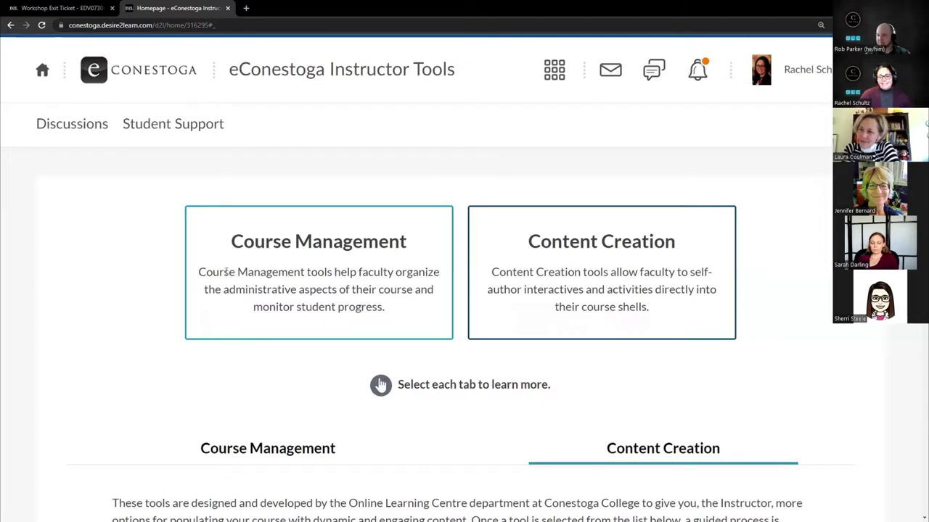
Step: Look through the Flip Cards sample output pages among the Content Creation tools, and view the Flip Cards walkthrough video window
{"action": "scroll", "coordinate": [796, 288], "scroll_direction": "down", "scroll_amount": 1}
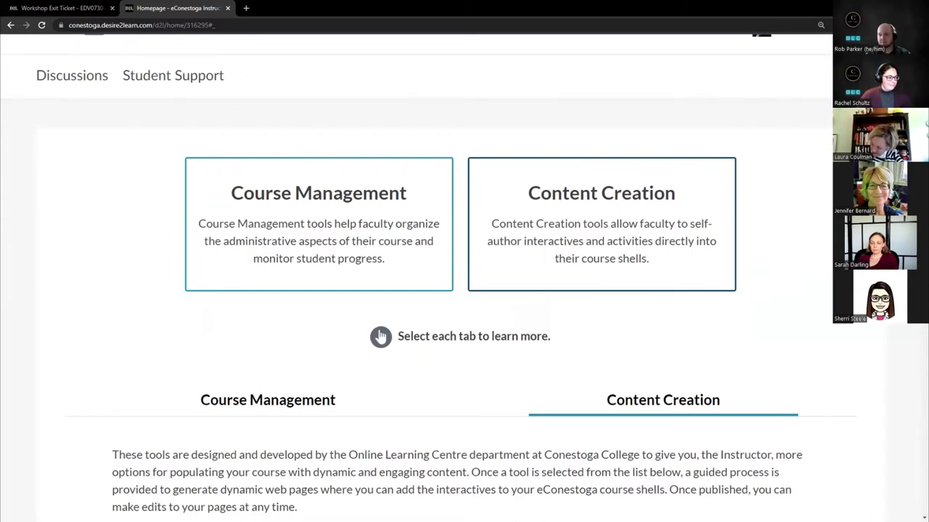
{"action": "scroll", "coordinate": [698, 298], "scroll_direction": "up", "scroll_amount": 1}
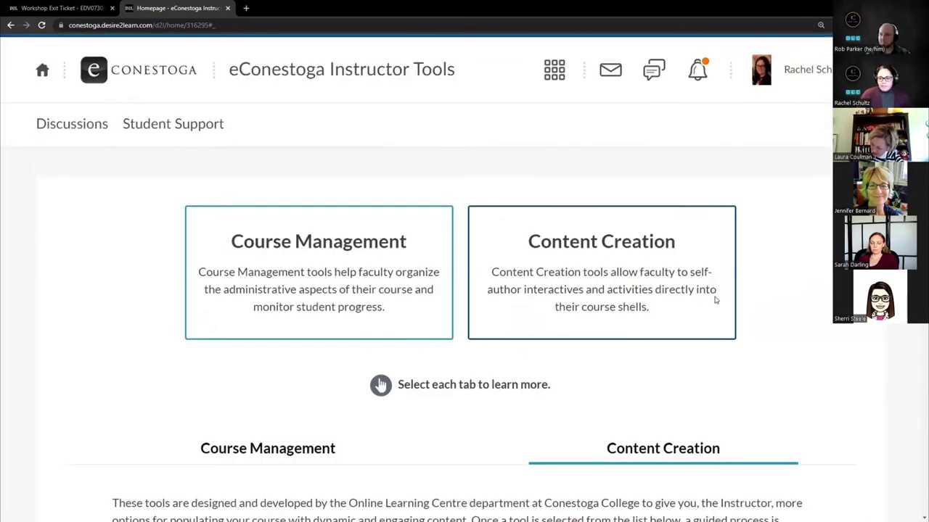
{"action": "scroll", "coordinate": [728, 294], "scroll_direction": "down", "scroll_amount": 4}
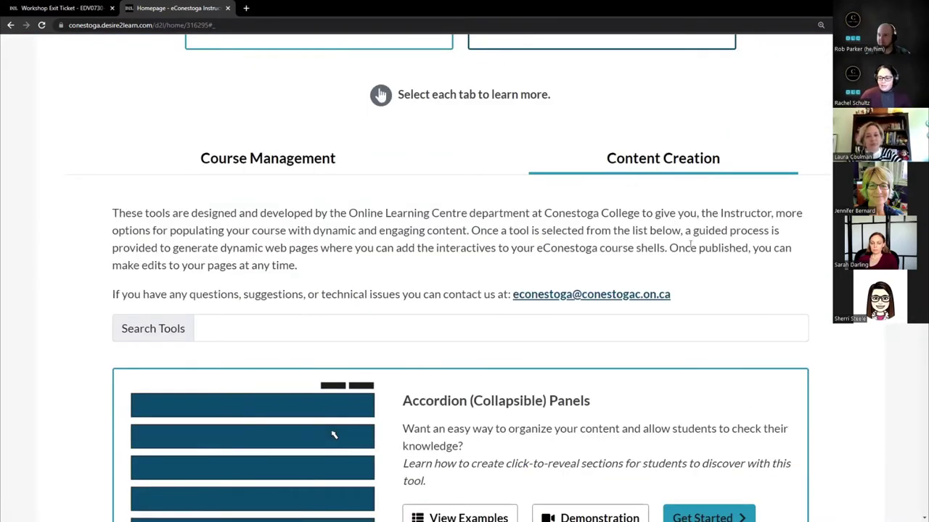
{"action": "scroll", "coordinate": [182, 284], "scroll_direction": "down", "scroll_amount": 4}
{"action": "scroll", "coordinate": [94, 287], "scroll_direction": "down", "scroll_amount": 6}
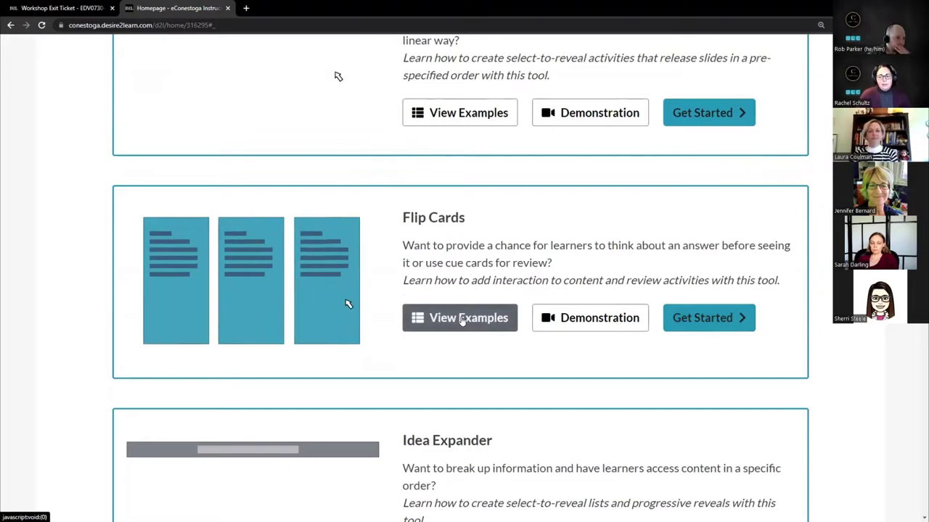
{"action": "left_click", "coordinate": [462, 321]}
{"action": "key", "text": "ctrl+minus"}
{"action": "key", "text": "ctrl+minus"}
{"action": "key", "text": "ctrl+minus"}
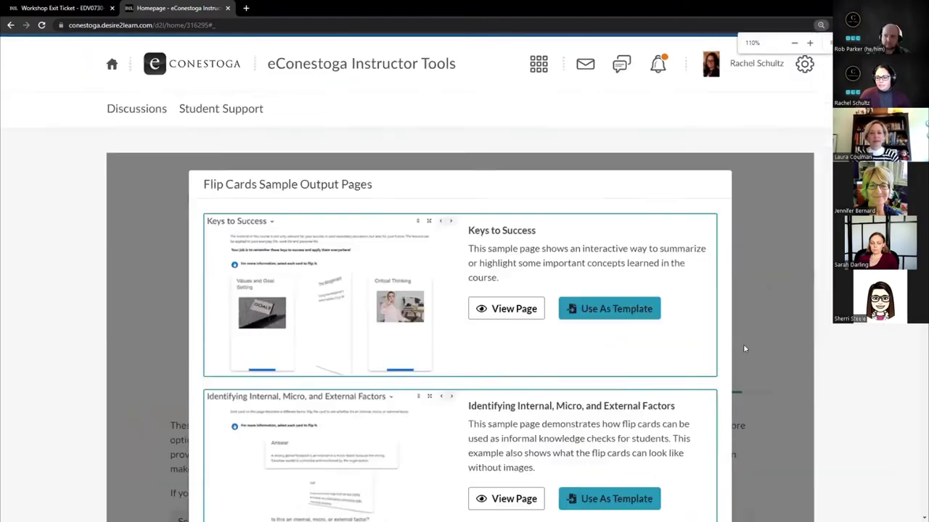
{"action": "scroll", "coordinate": [727, 318], "scroll_direction": "down", "scroll_amount": 2}
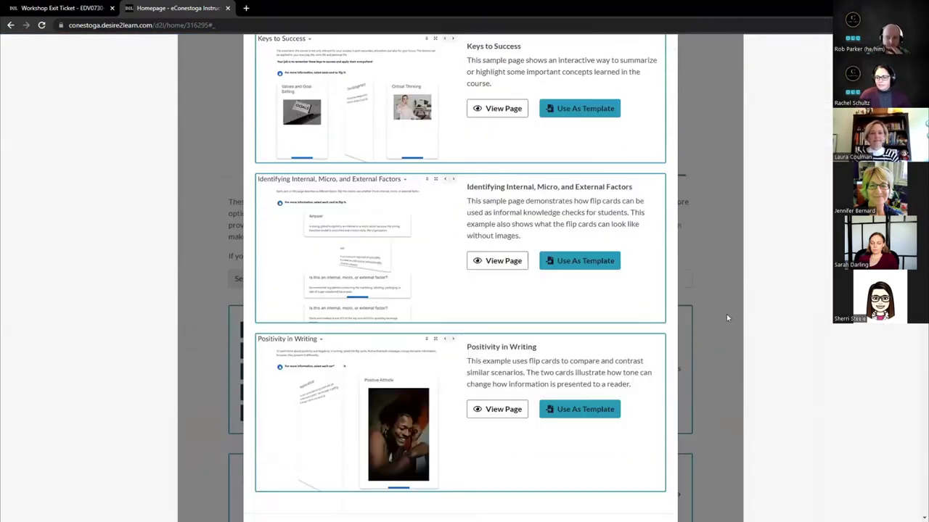
{"action": "left_click", "coordinate": [648, 490]}
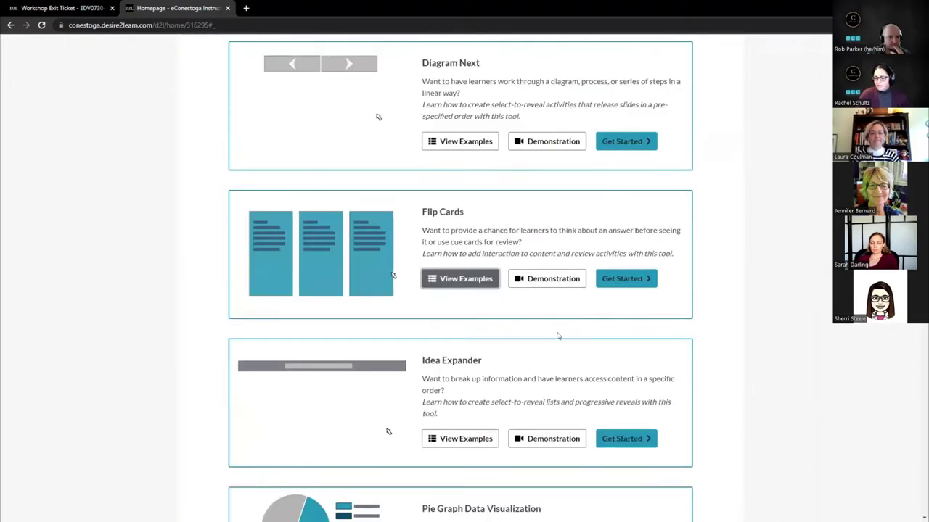
{"action": "left_click", "coordinate": [541, 280]}
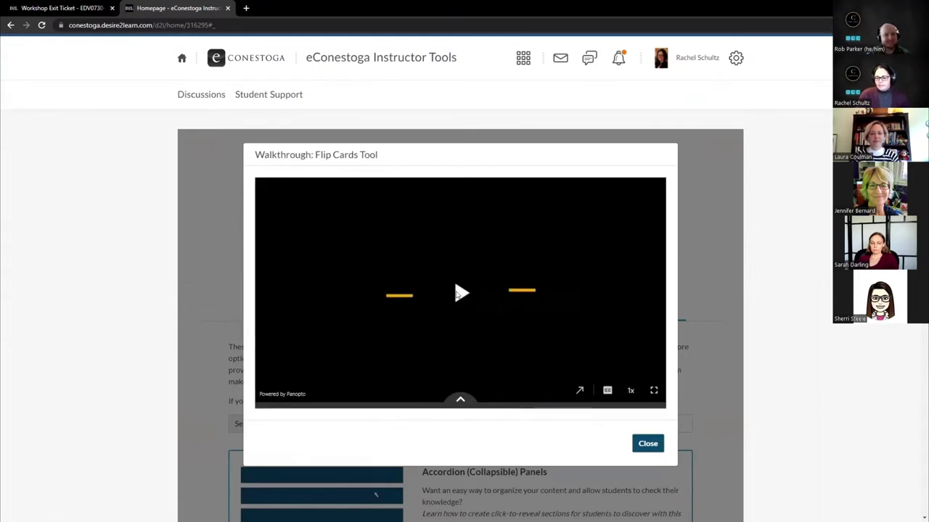
{"action": "left_click", "coordinate": [648, 444]}
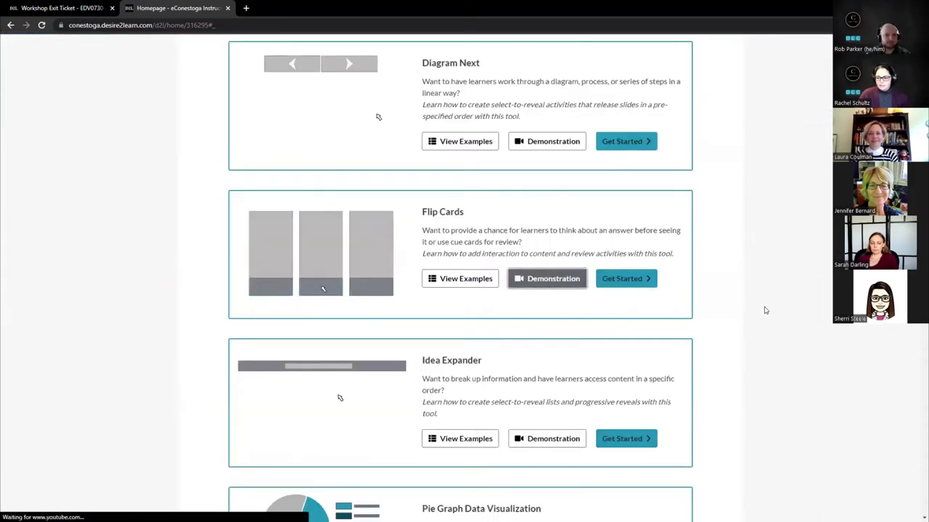
Step: Start the Flip Cards tool and bring up its Build Page step
{"action": "key", "text": "ctrl+plus"}
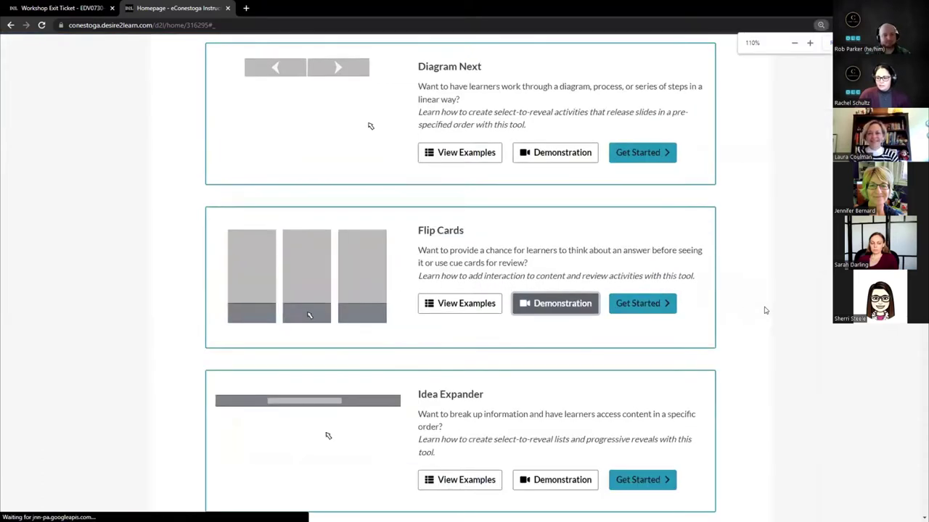
{"action": "left_click", "coordinate": [641, 304]}
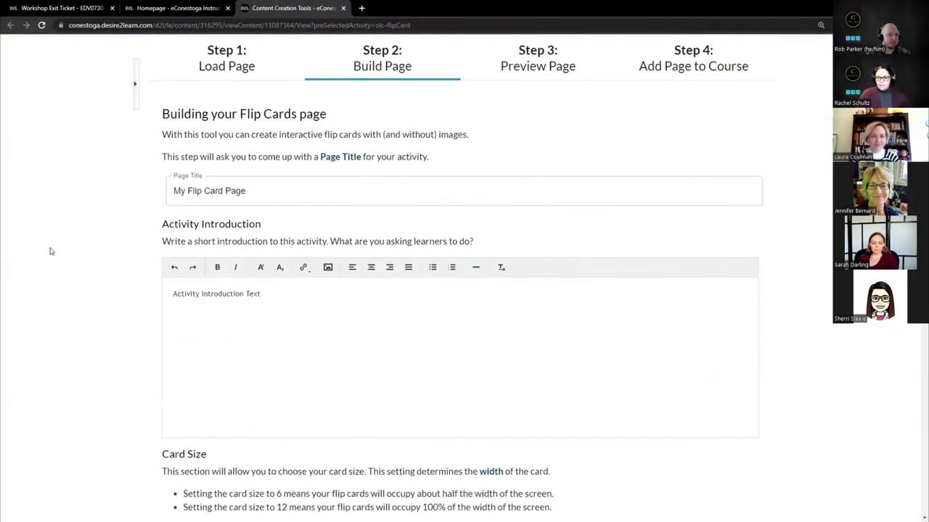
{"action": "scroll", "coordinate": [51, 251], "scroll_direction": "up", "scroll_amount": 1}
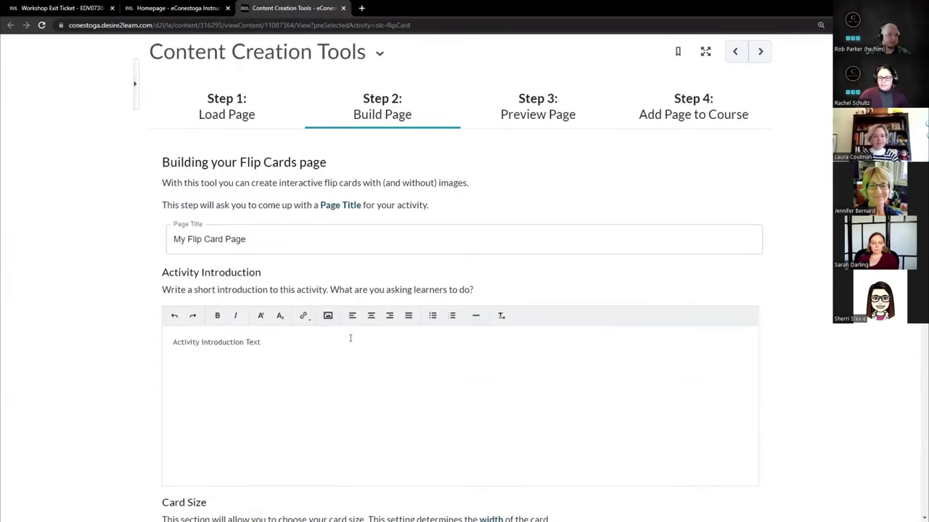
{"action": "scroll", "coordinate": [78, 283], "scroll_direction": "down", "scroll_amount": 1}
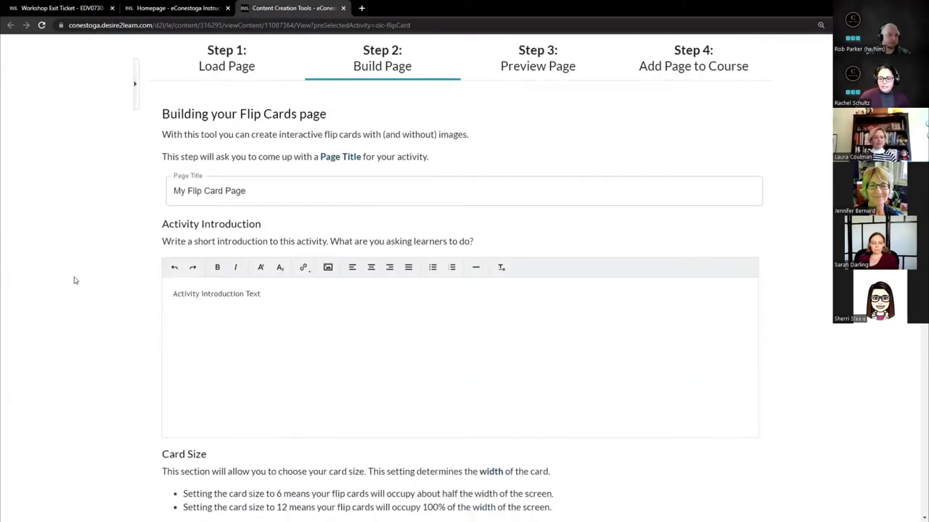
Step: Set the flip cards page title to "Synchronous vs Asynchronous Content"
{"action": "left_click", "coordinate": [269, 191]}
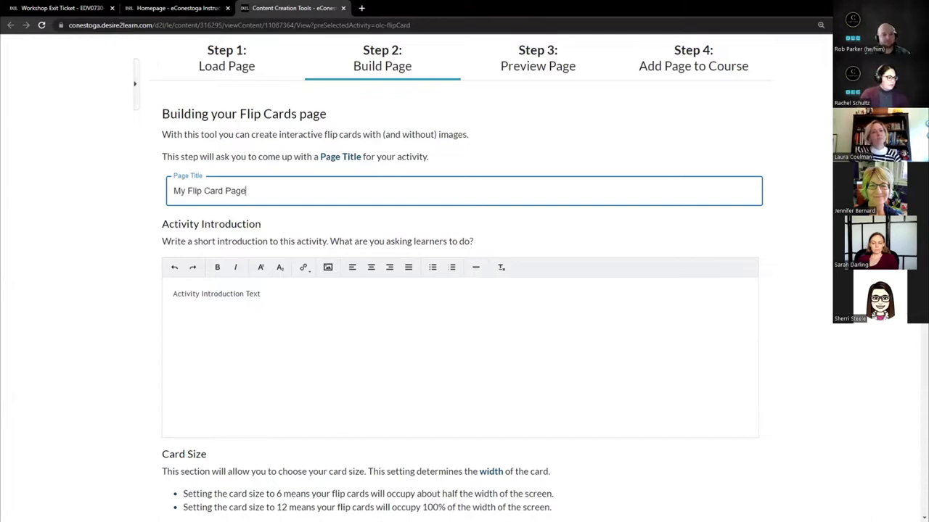
{"action": "key", "text": "Tab"}
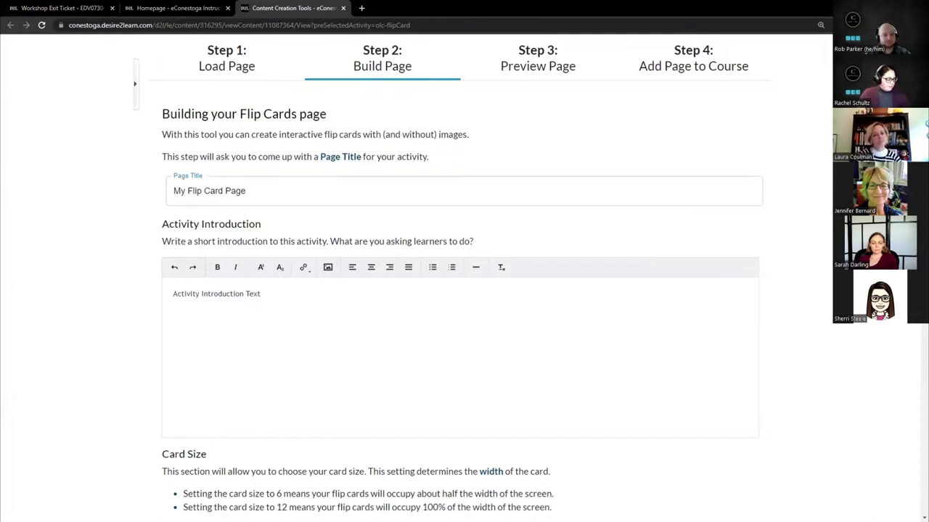
{"action": "key", "text": "shift+Tab"}
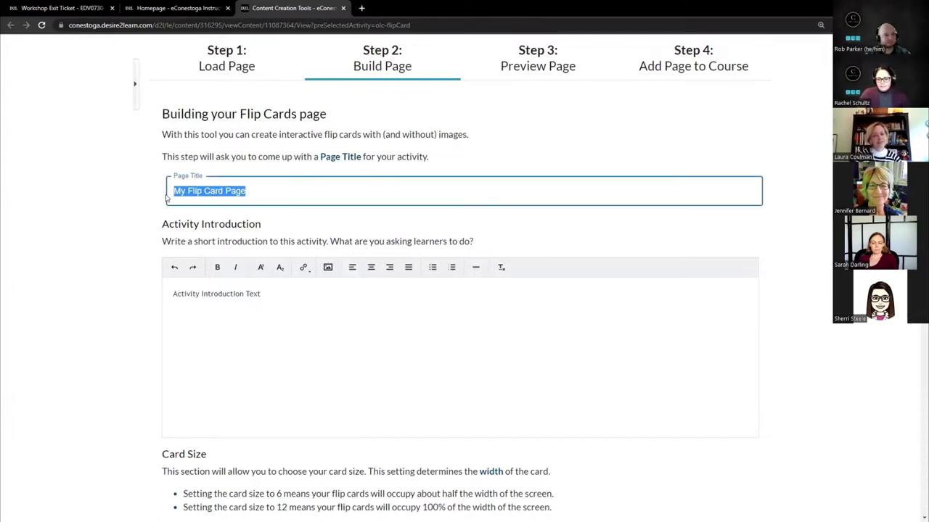
{"action": "type", "text": "Synchronous vs Asynchronous Content"}
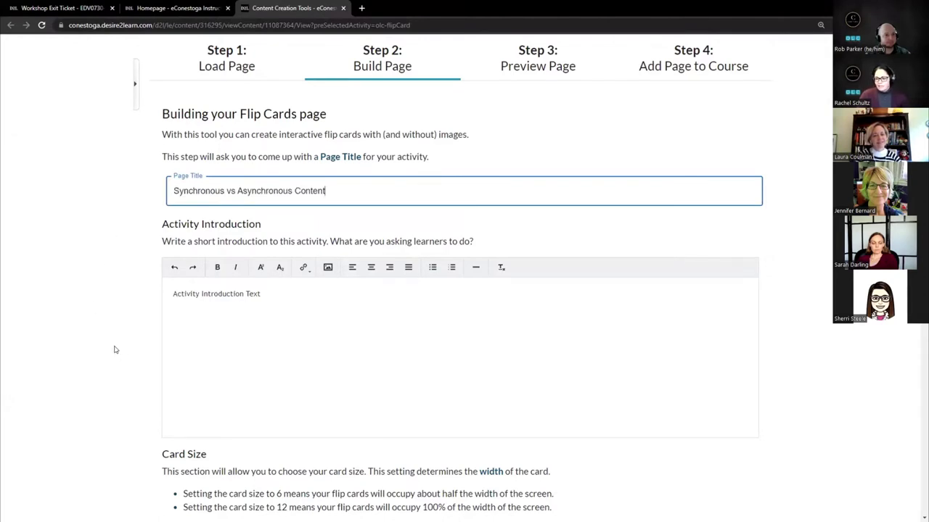
Step: Replace the activity introduction with "Hybrid courses combine the best of both synchronous and asynchronous content." plus an invitation to review the flip cards below
{"action": "scroll", "coordinate": [114, 350], "scroll_direction": "down", "scroll_amount": 1}
{"action": "left_click", "coordinate": [301, 267]}
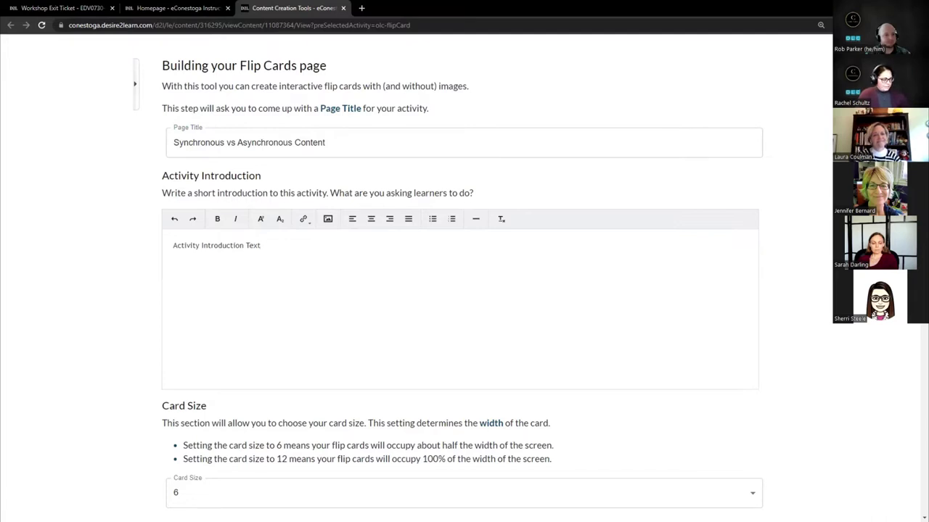
{"action": "key", "text": "ctrl+shift+Left"}
{"action": "key", "text": "ctrl+shift+Left"}
{"action": "key", "text": "ctrl+shift+Left"}
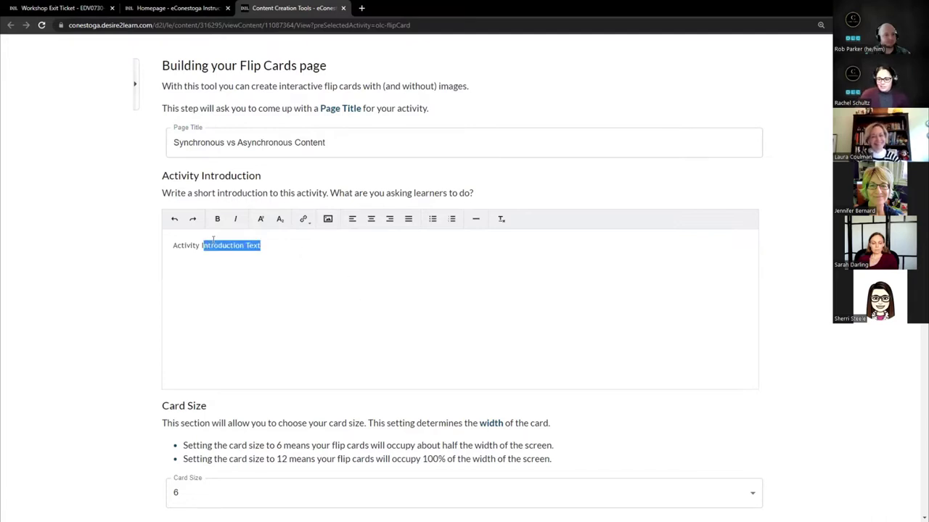
{"action": "type", "text": "Hybrid courses combine the best of both synchronous and asynchronous content. Learn more about how to maximize the potential of each modality by reviewing the flip cards below."}
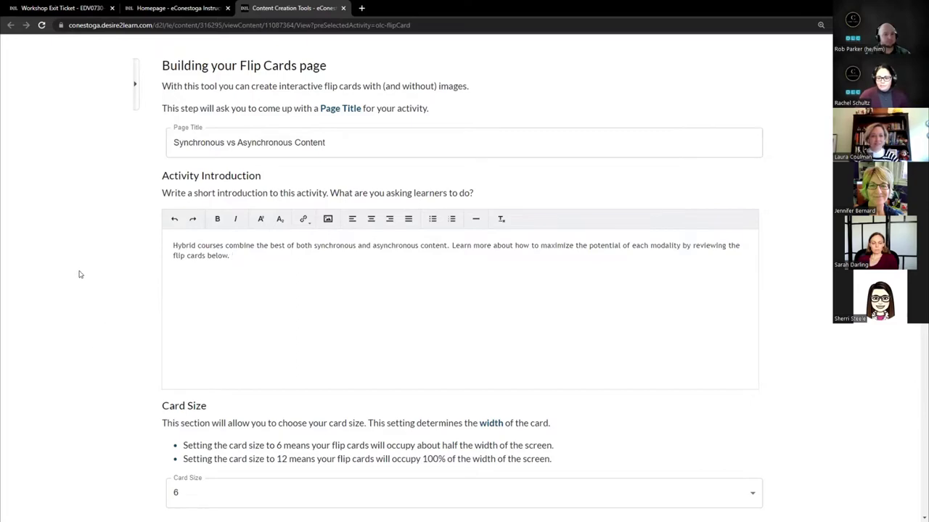
Step: Review the available card size options and choose size 6 for the flip cards
{"action": "scroll", "coordinate": [78, 273], "scroll_direction": "down", "scroll_amount": 4}
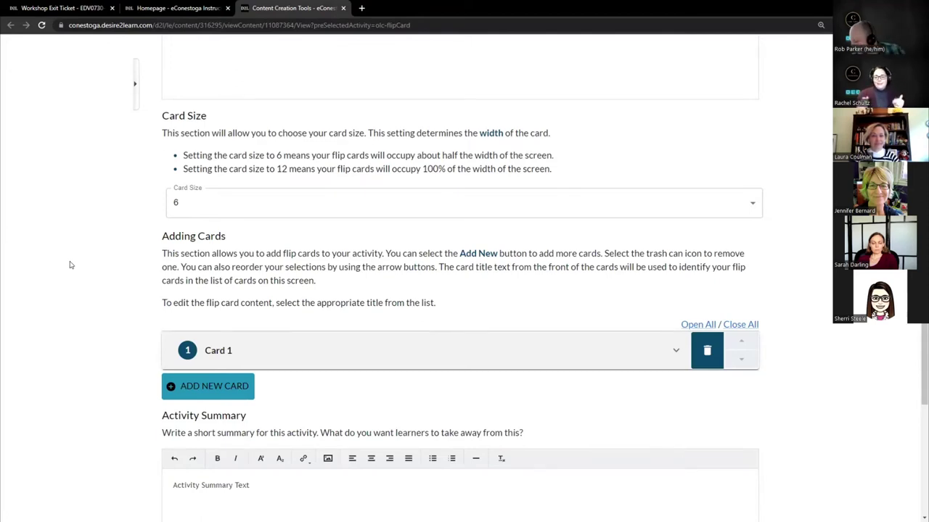
{"action": "left_click", "coordinate": [263, 196]}
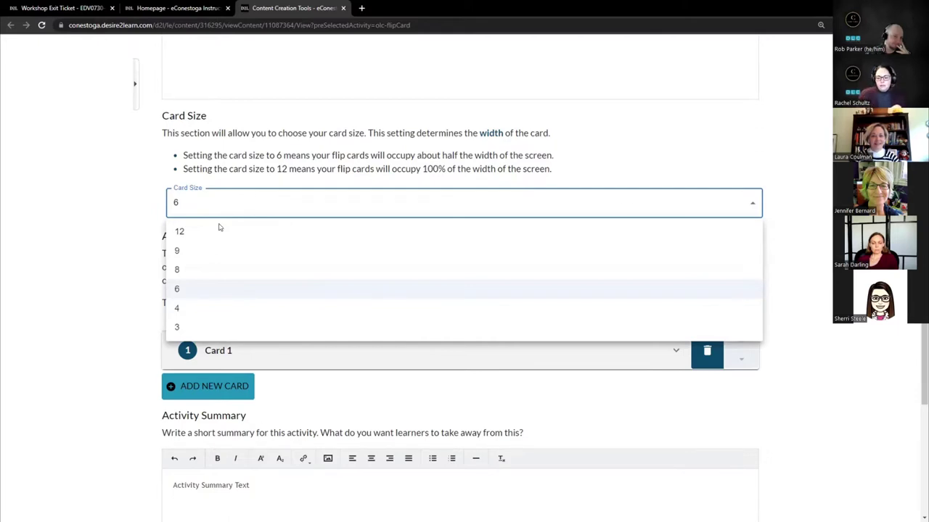
{"action": "left_click", "coordinate": [191, 290]}
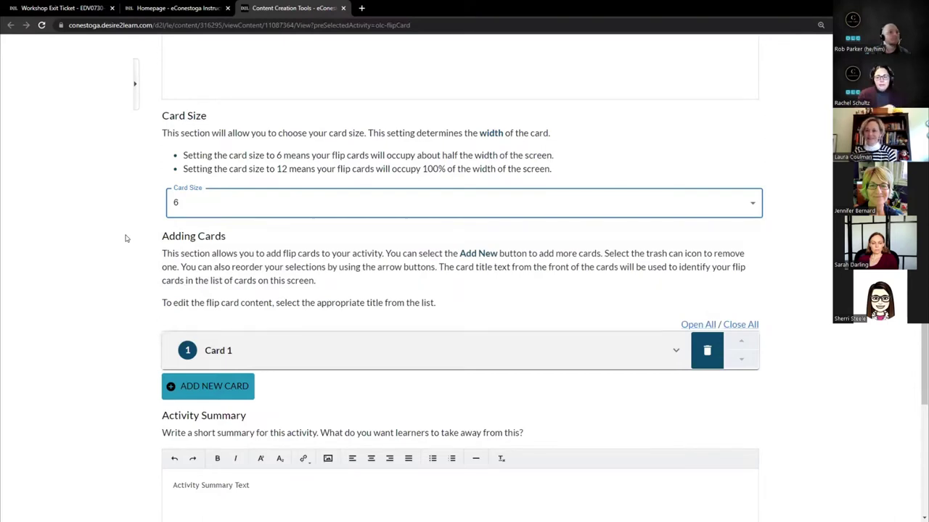
{"action": "left_click", "coordinate": [206, 208]}
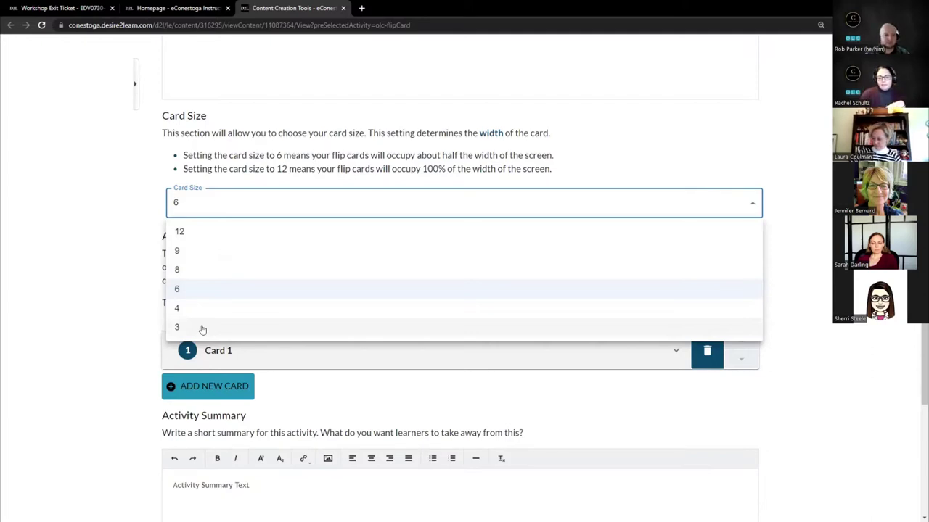
{"action": "left_click", "coordinate": [199, 289]}
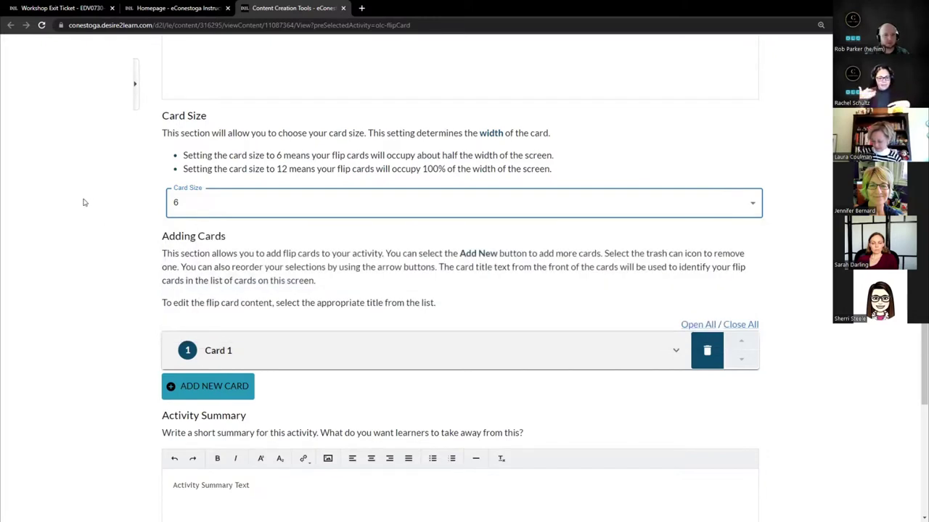
Step: Expand Card 1 for editing and set its front card title to "In-Person/Synchronous Learning"
{"action": "scroll", "coordinate": [94, 233], "scroll_direction": "down", "scroll_amount": 3}
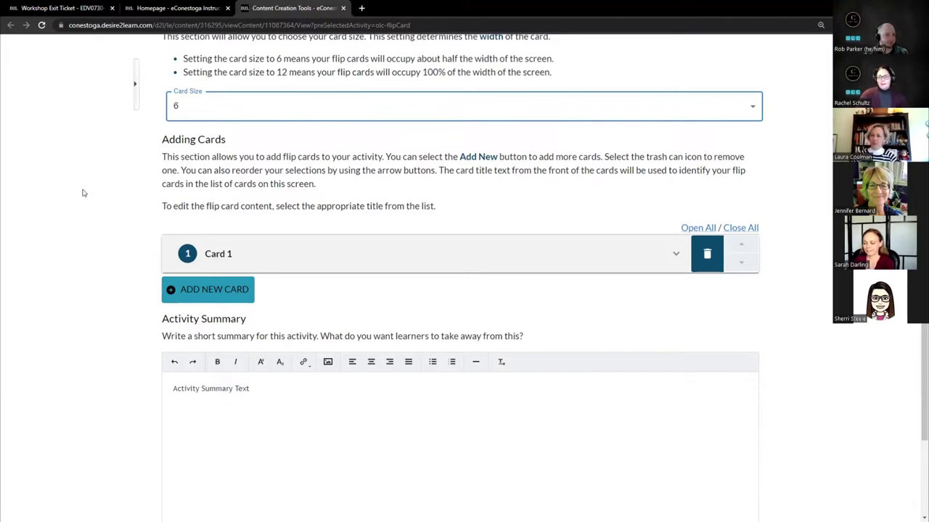
{"action": "scroll", "coordinate": [82, 193], "scroll_direction": "up", "scroll_amount": 1}
{"action": "scroll", "coordinate": [83, 193], "scroll_direction": "down", "scroll_amount": 1}
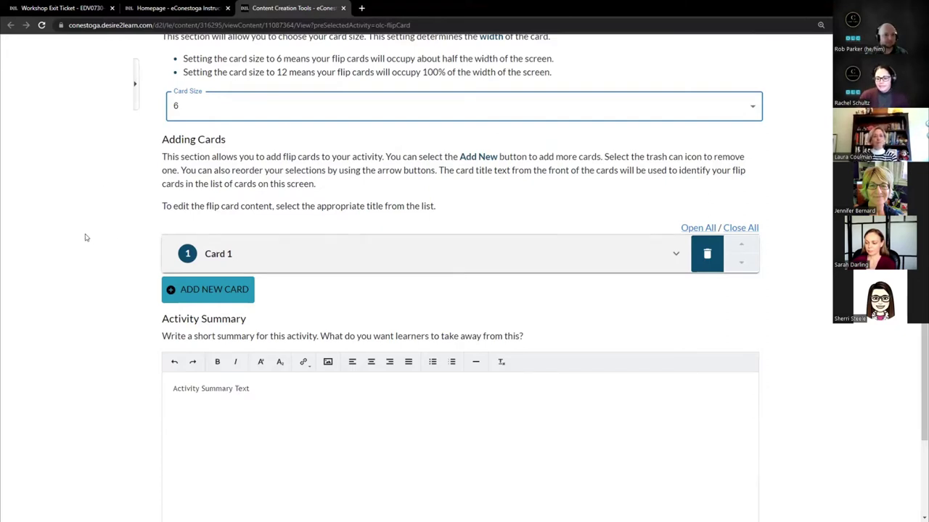
{"action": "scroll", "coordinate": [94, 236], "scroll_direction": "down", "scroll_amount": 1}
{"action": "scroll", "coordinate": [80, 218], "scroll_direction": "down", "scroll_amount": 1}
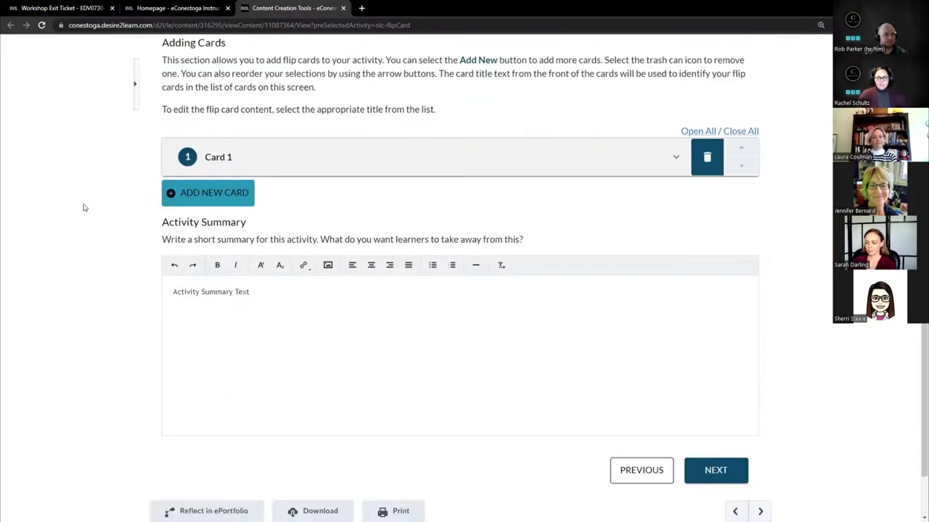
{"action": "left_click", "coordinate": [340, 169]}
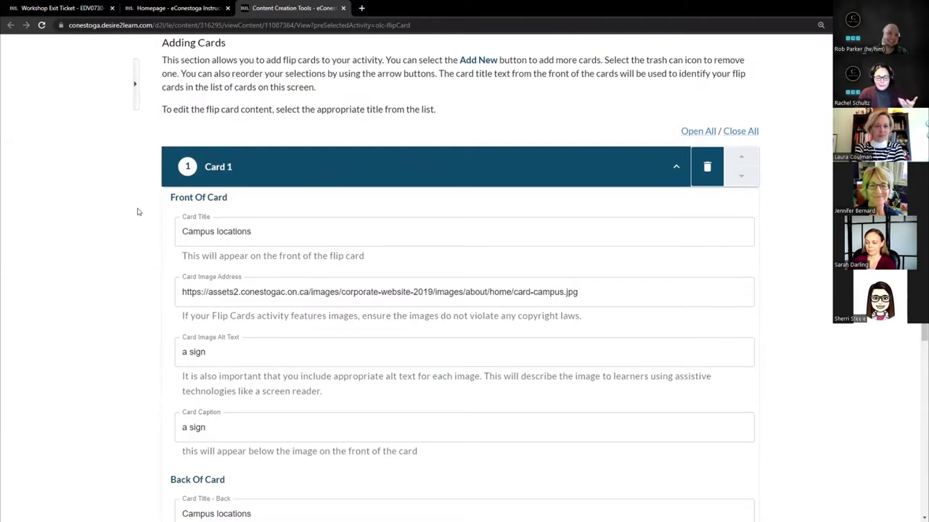
{"action": "scroll", "coordinate": [128, 213], "scroll_direction": "down", "scroll_amount": 2}
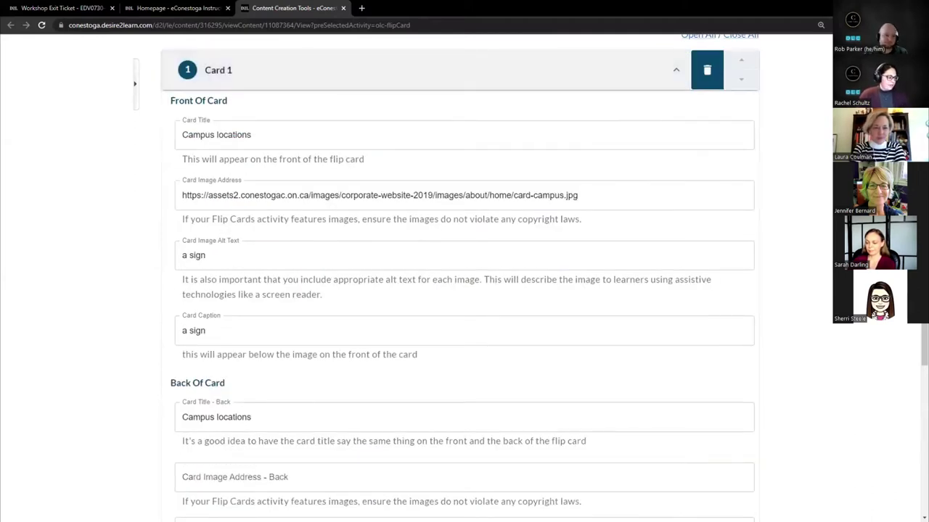
{"action": "left_click_drag", "start_coordinate": [252, 135], "coordinate": [145, 141]}
{"action": "type", "text": "In-Person/Synchronous Learning"}
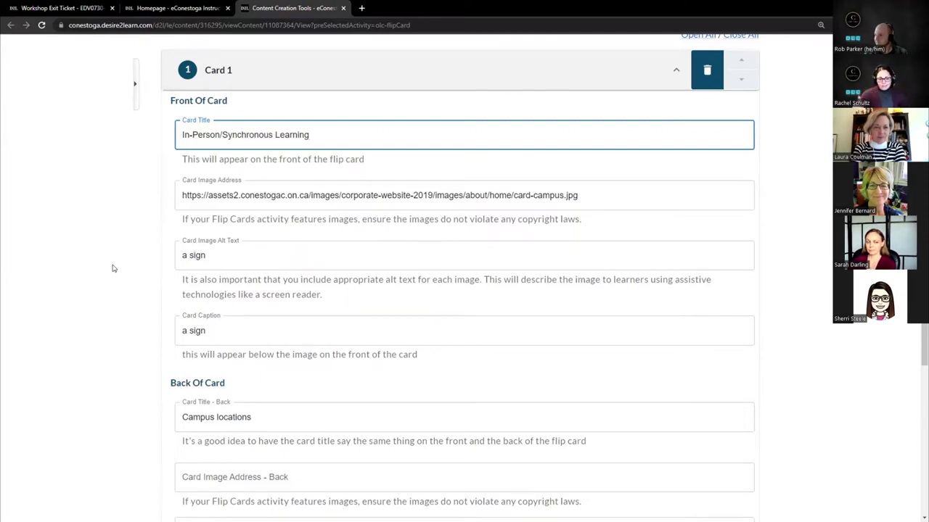
Step: Set the title on the back of Card 1 to "In-Person/Synchronous Learning"
{"action": "left_click", "coordinate": [300, 414]}
{"action": "scroll", "coordinate": [271, 360], "scroll_direction": "down", "scroll_amount": 2}
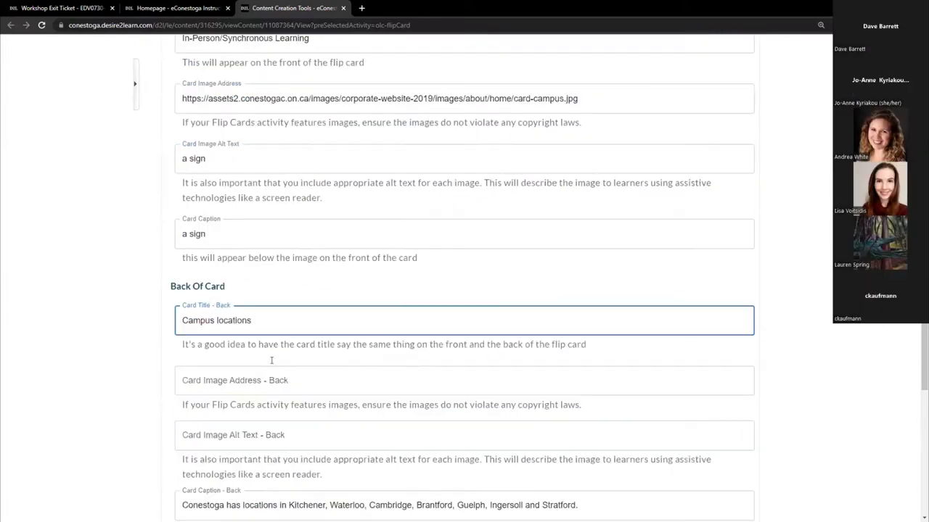
{"action": "left_click_drag", "start_coordinate": [269, 315], "coordinate": [176, 319]}
{"action": "type", "text": "In-Person/Synchronous Learning"}
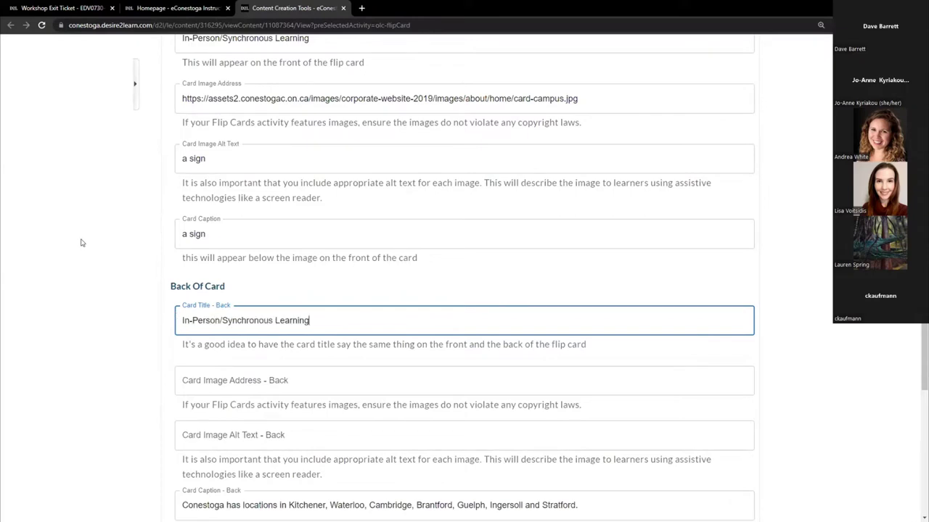
{"action": "left_click", "coordinate": [82, 242]}
{"action": "scroll", "coordinate": [113, 255], "scroll_direction": "up", "scroll_amount": 2}
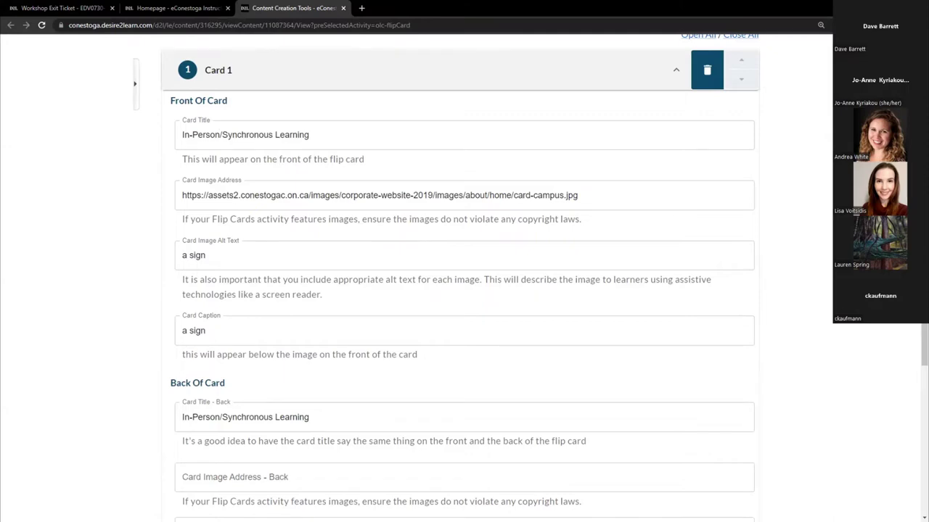
{"action": "left_click", "coordinate": [361, 8]}
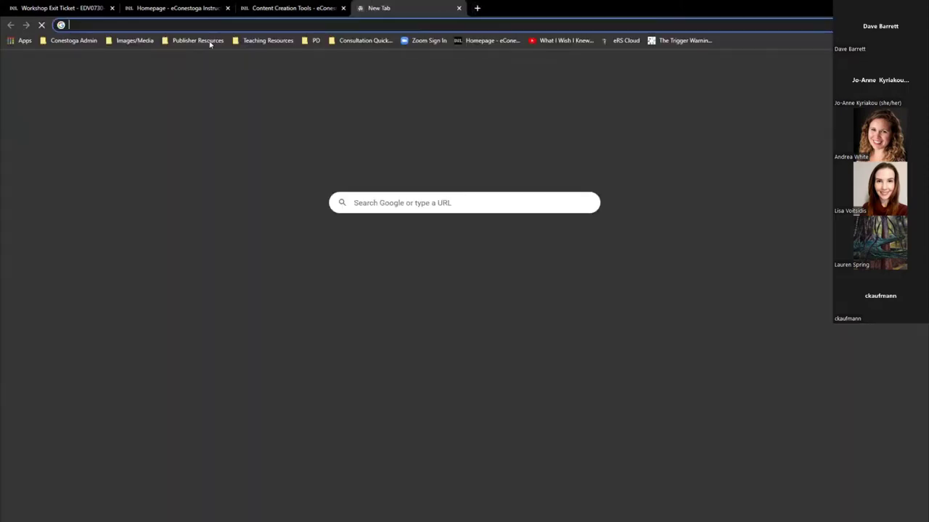
{"action": "type", "text": "https://unsplash.com/photos/w1FwDvIreZU"}
{"action": "key", "text": "Return"}
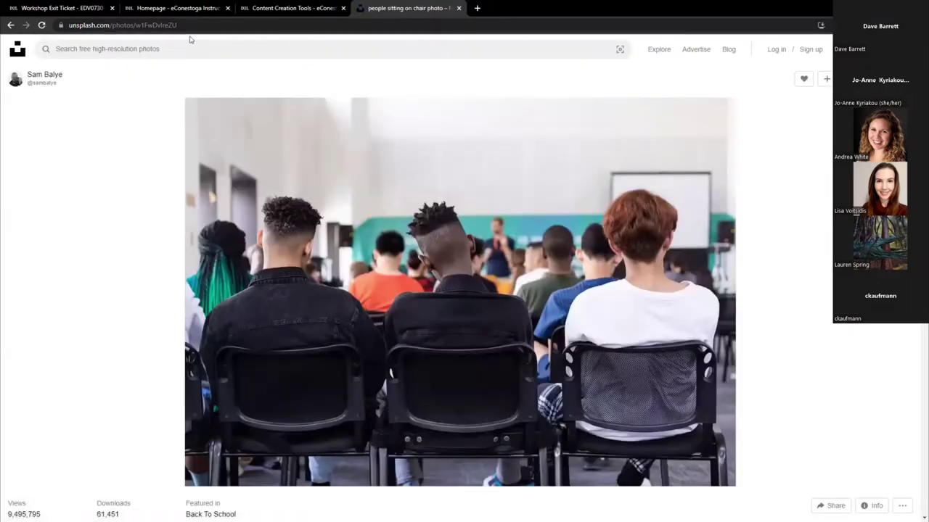
Step: Copy the image address of the Unsplash photo showing students seated in a classroom
{"action": "left_click", "coordinate": [200, 24]}
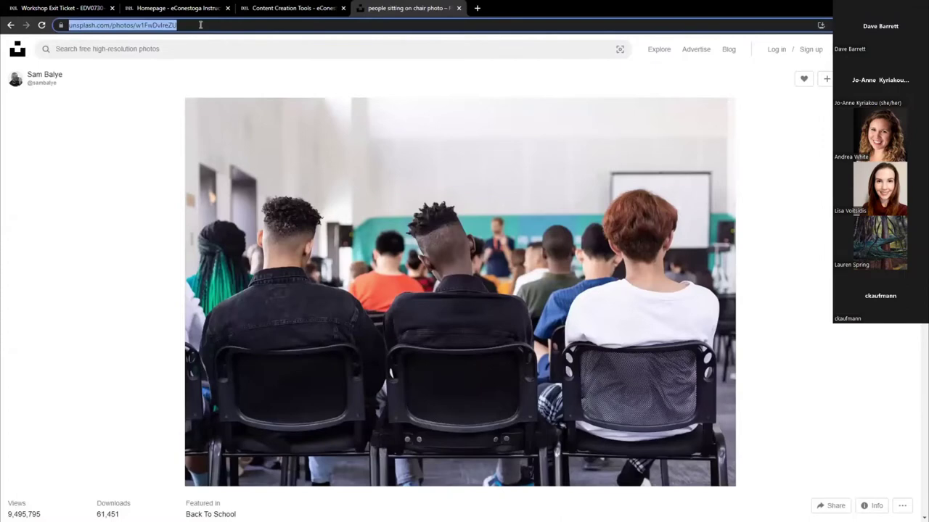
{"action": "left_click", "coordinate": [262, 142]}
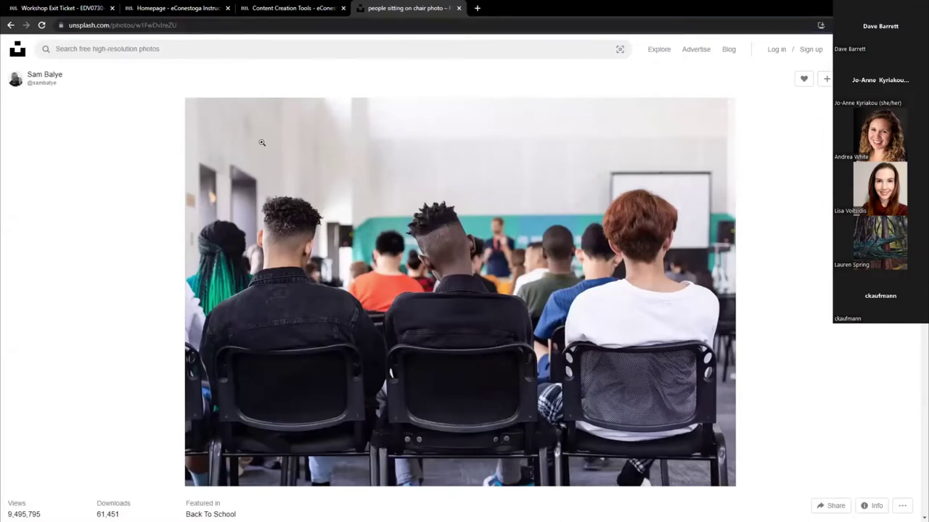
{"action": "right_click", "coordinate": [261, 142]}
{"action": "left_click", "coordinate": [308, 188]}
{"action": "right_click", "coordinate": [255, 147]}
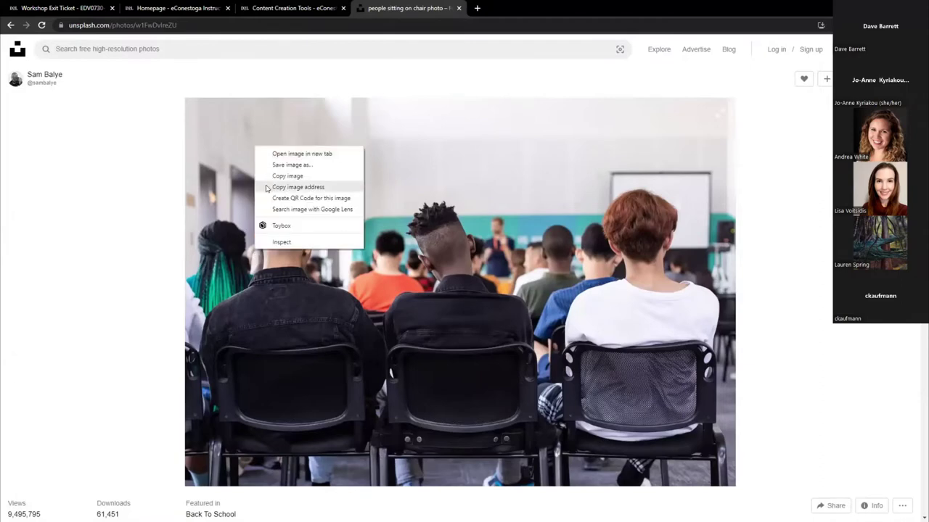
{"action": "left_click", "coordinate": [267, 189]}
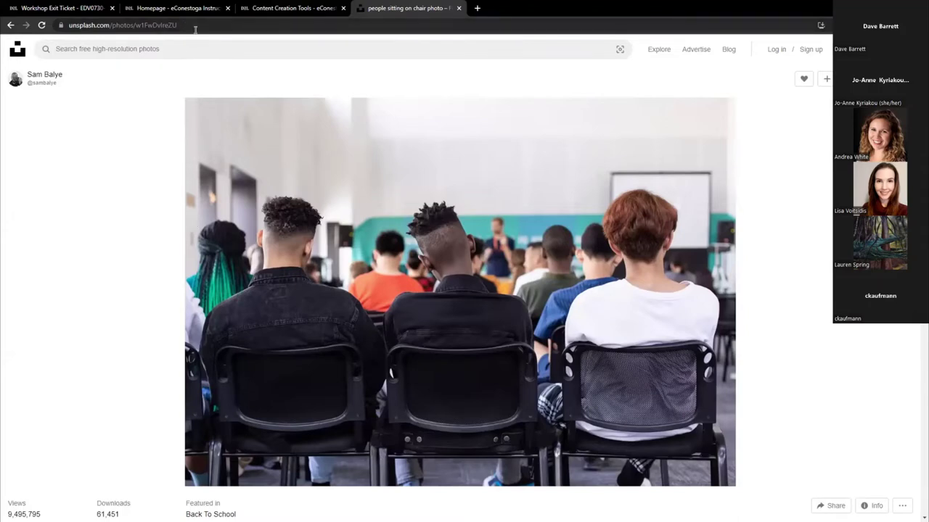
Step: Return to the Flip Cards builder and replace Card 1's front image address with the copied Unsplash image address
{"action": "left_click", "coordinate": [292, 7]}
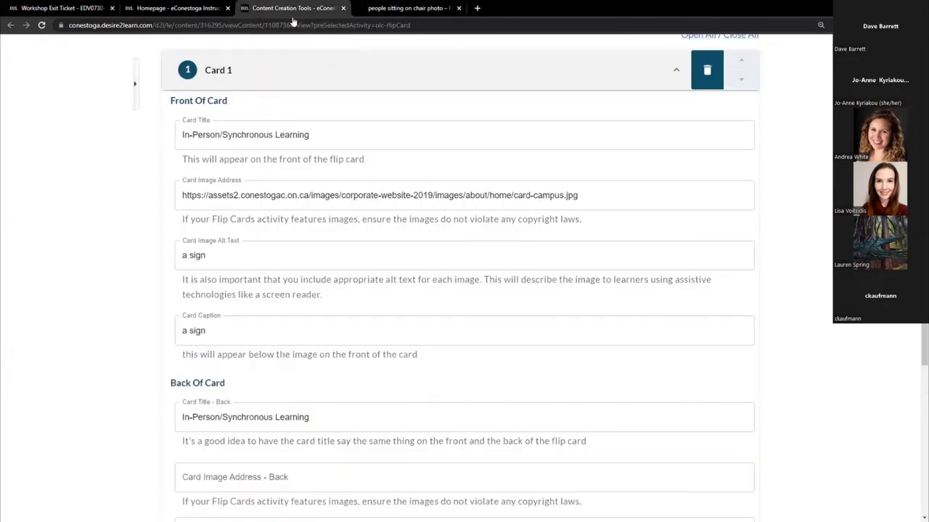
{"action": "left_click", "coordinate": [251, 245]}
{"action": "left_click", "coordinate": [253, 197]}
{"action": "key", "text": "ctrl+a"}
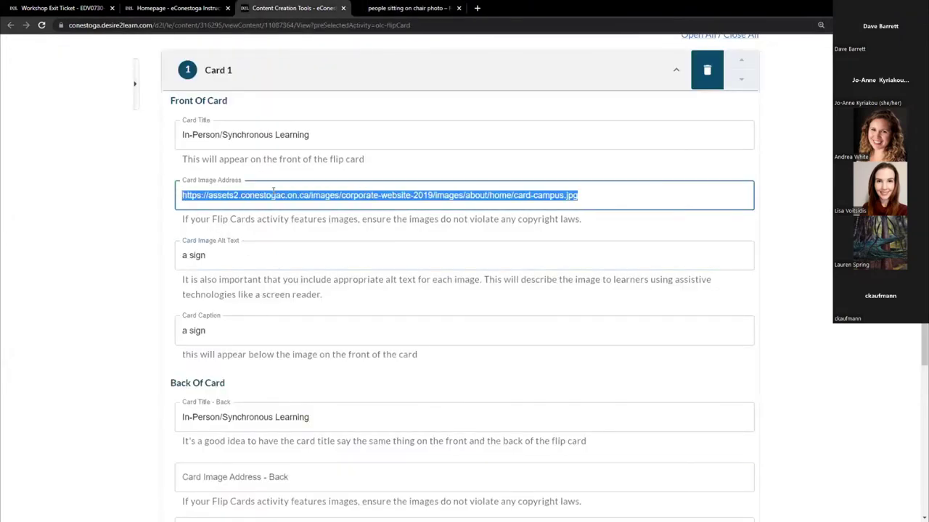
{"action": "key", "text": "ctrl+v"}
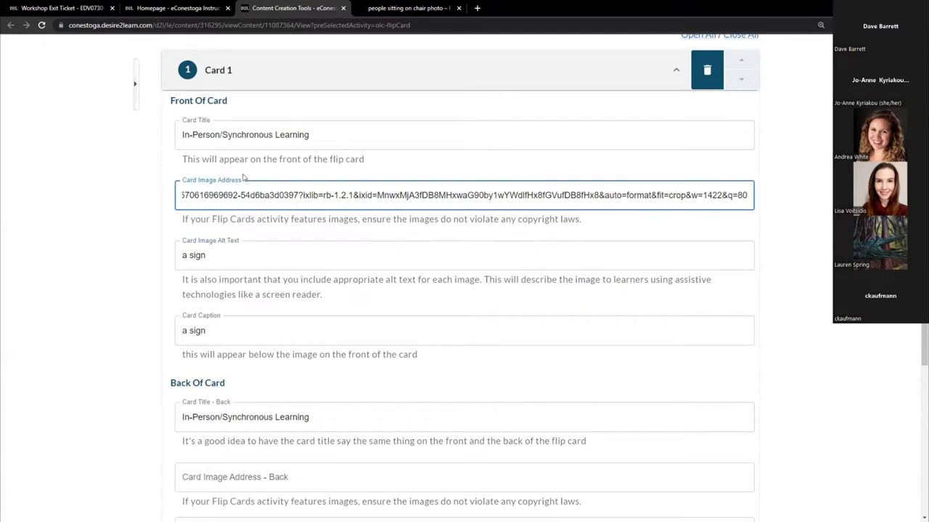
Step: Replace Card 1's front image alt text with "The backs of three students as seen from the back of the classroom"
{"action": "left_click", "coordinate": [240, 255]}
{"action": "left_click_drag", "start_coordinate": [259, 256], "coordinate": [155, 257]}
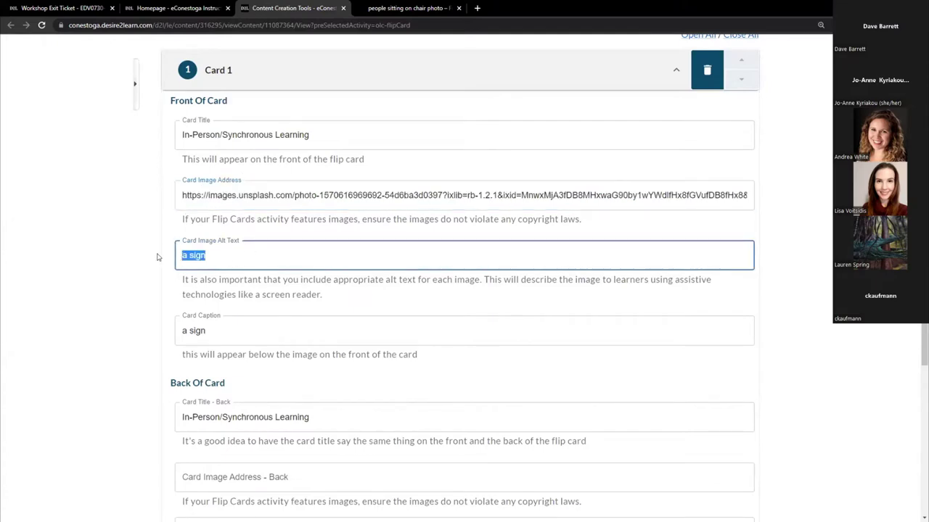
{"action": "key", "text": "BackSpace"}
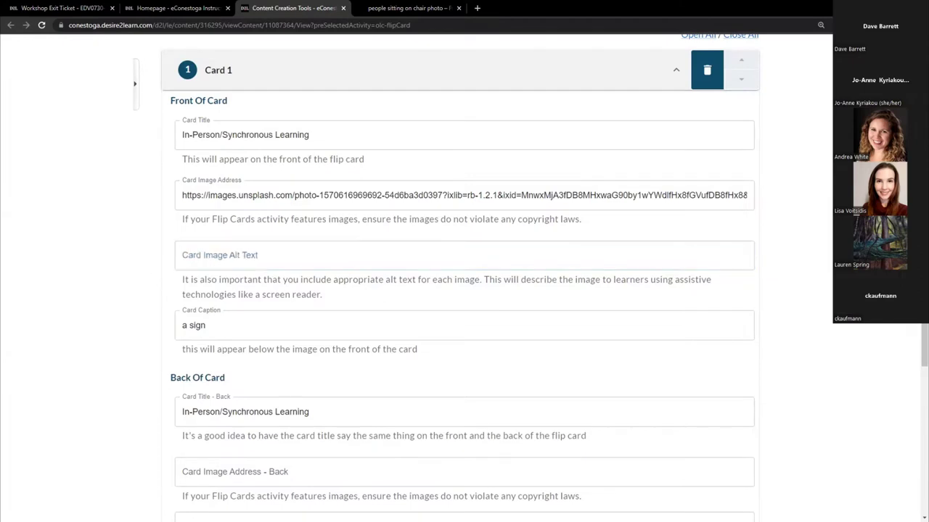
{"action": "left_click", "coordinate": [267, 259]}
{"action": "key", "text": "ctrl+v"}
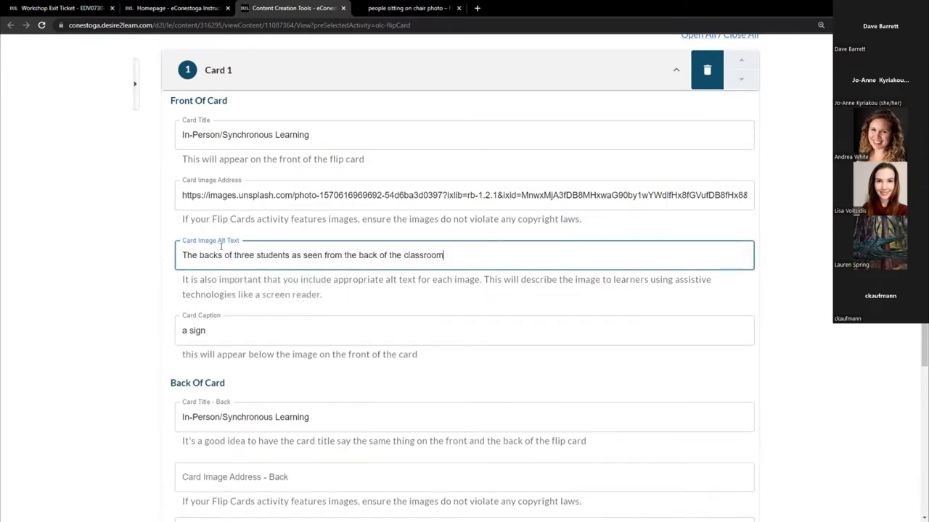
Step: Clear the "a sign" caption from the front of Card 1
{"action": "scroll", "coordinate": [113, 292], "scroll_direction": "down", "scroll_amount": 1}
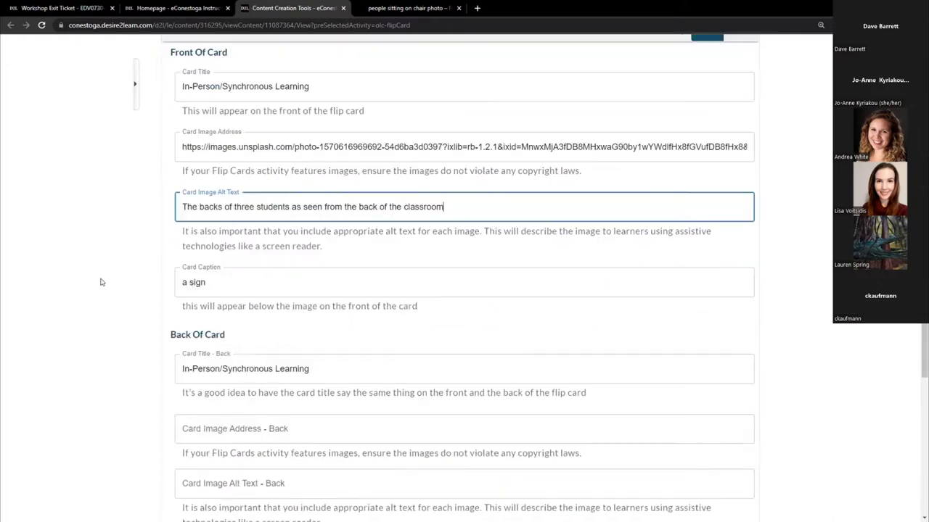
{"action": "left_click", "coordinate": [233, 280]}
{"action": "key", "text": "ctrl+a"}
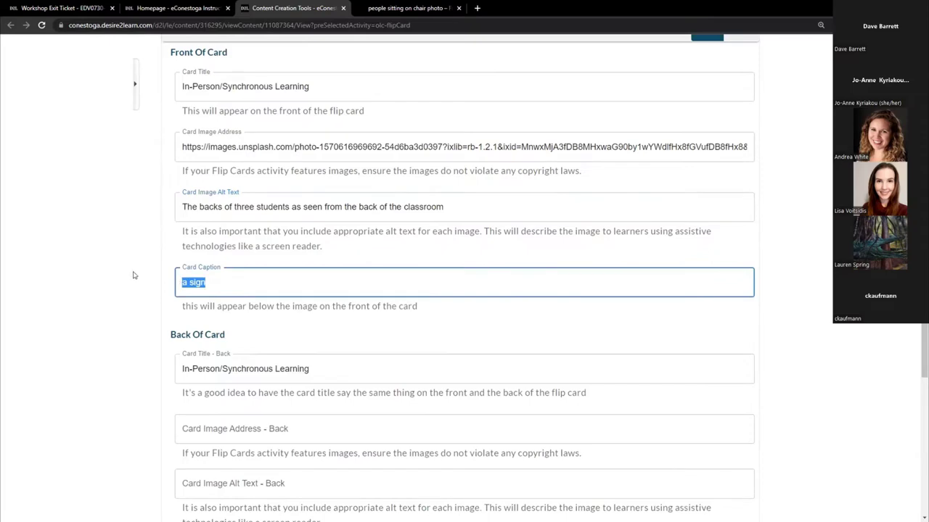
{"action": "key", "text": "BackSpace"}
Step: Replace Card 1's back caption with the prepared text beginning "Use in-person/synchronous sessions to introduce or reinforce key ideas, promote collaborative activities and discussions"
{"action": "scroll", "coordinate": [146, 303], "scroll_direction": "down", "scroll_amount": 4}
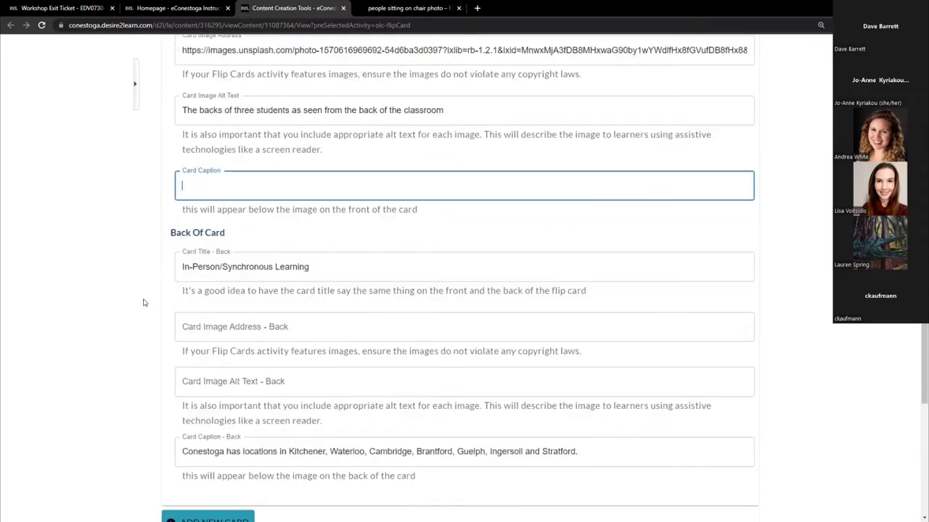
{"action": "scroll", "coordinate": [145, 255], "scroll_direction": "down", "scroll_amount": 1}
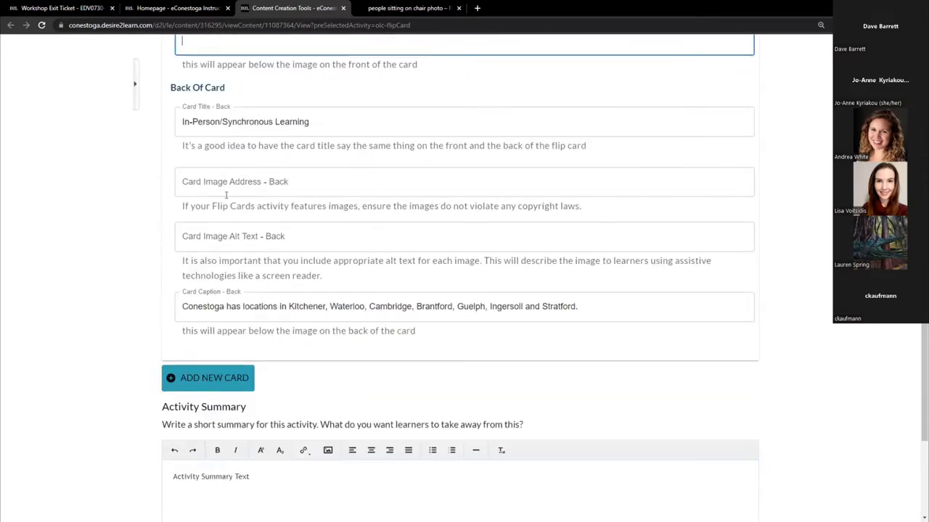
{"action": "left_click", "coordinate": [233, 178]}
{"action": "key", "text": "alt+Tab"}
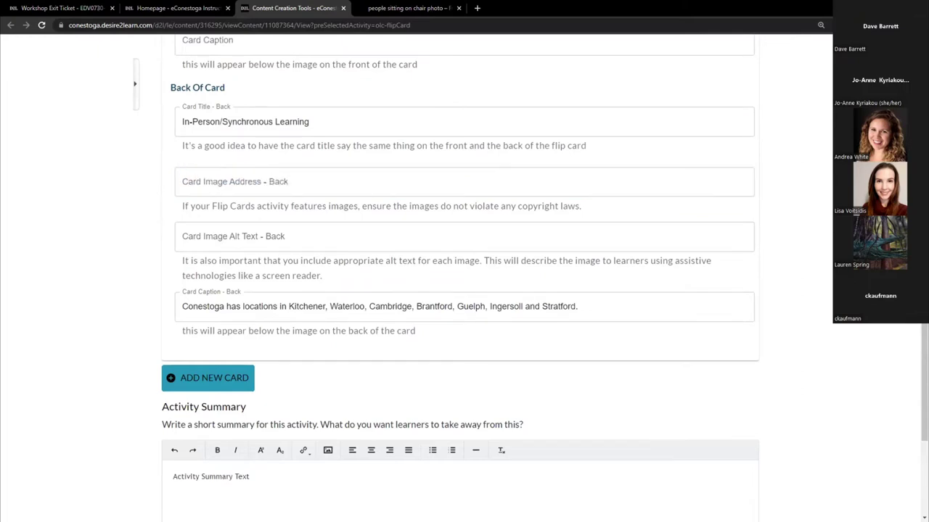
{"action": "left_click", "coordinate": [392, 307]}
{"action": "key", "text": "ctrl+a"}
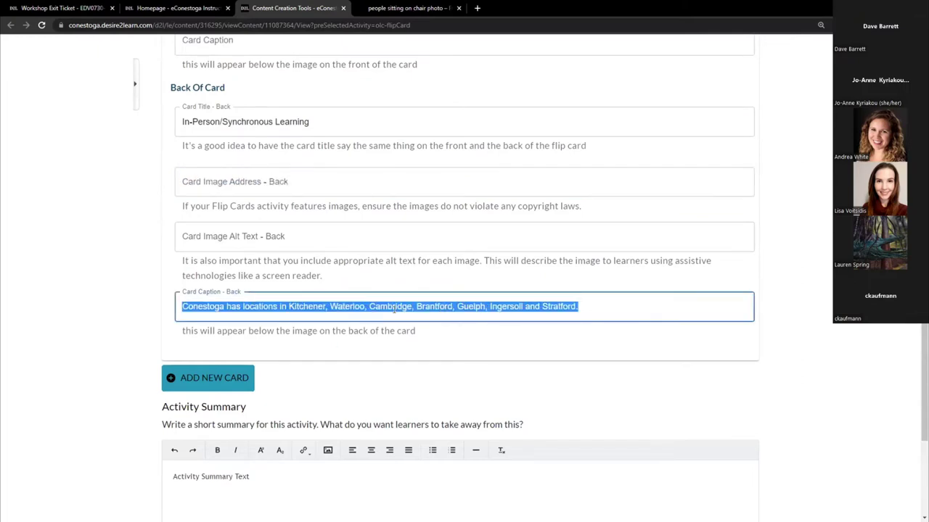
{"action": "key", "text": "BackSpace"}
{"action": "key", "text": "ctrl+v"}
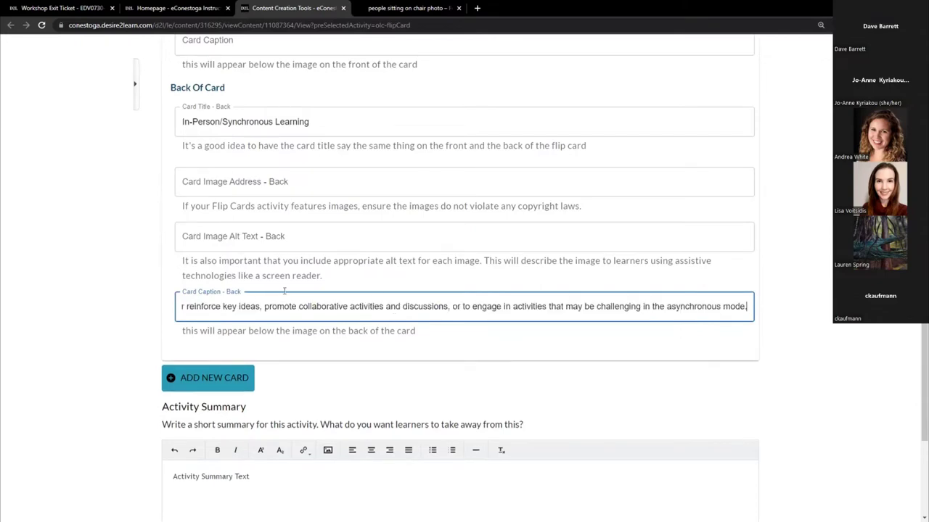
Step: Preview the Flip Cards page and flip the In-Person/Synchronous Learning card to its back and front again
{"action": "scroll", "coordinate": [372, 329], "scroll_direction": "up", "scroll_amount": 4}
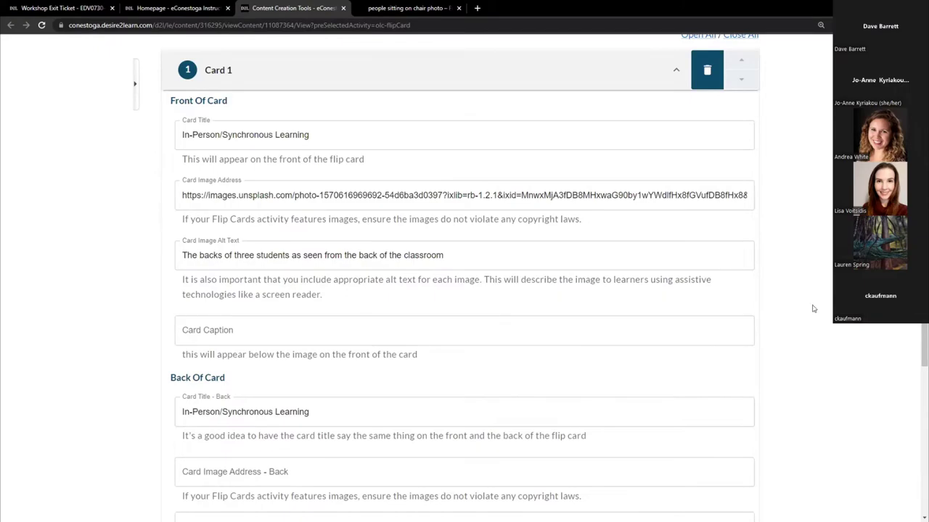
{"action": "scroll", "coordinate": [812, 308], "scroll_direction": "down", "scroll_amount": 3}
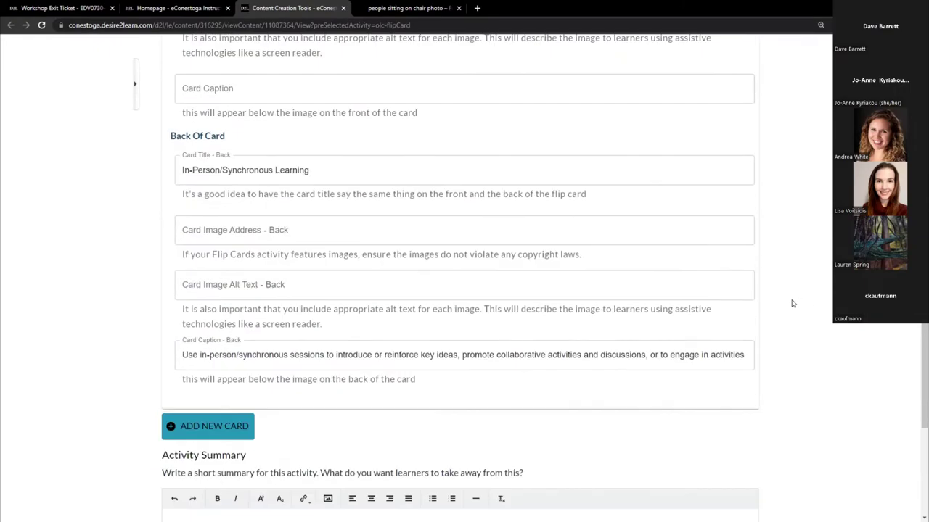
{"action": "scroll", "coordinate": [793, 304], "scroll_direction": "up", "scroll_amount": 12}
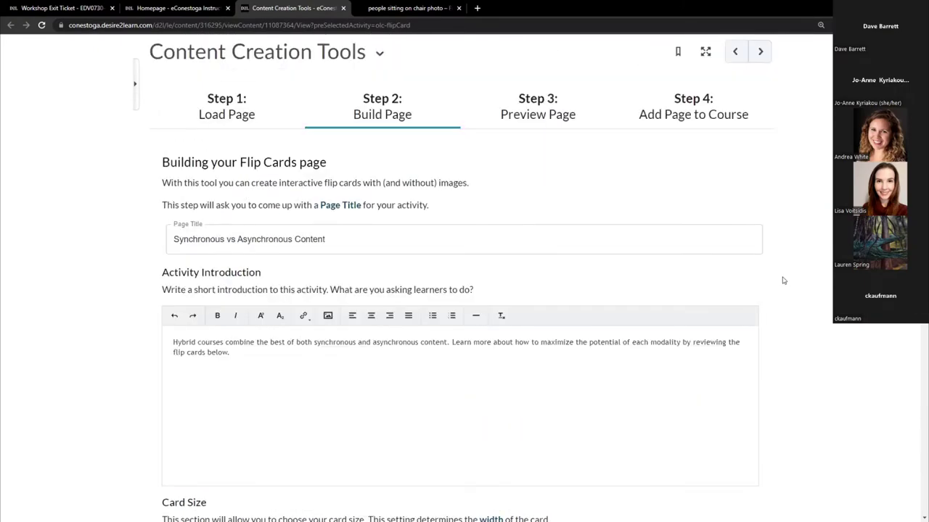
{"action": "scroll", "coordinate": [783, 281], "scroll_direction": "up", "scroll_amount": 2}
{"action": "left_click", "coordinate": [537, 193]}
{"action": "scroll", "coordinate": [532, 217], "scroll_direction": "down", "scroll_amount": 2}
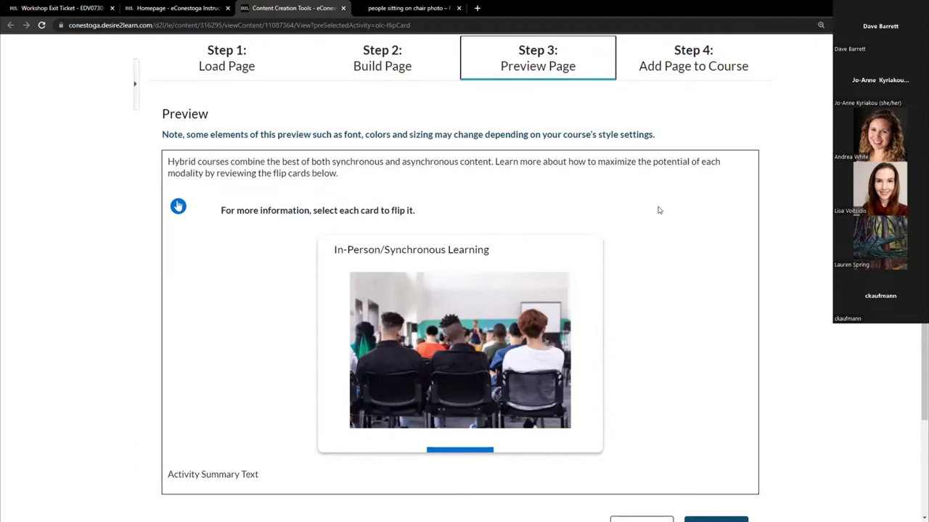
{"action": "scroll", "coordinate": [661, 209], "scroll_direction": "down", "scroll_amount": 1}
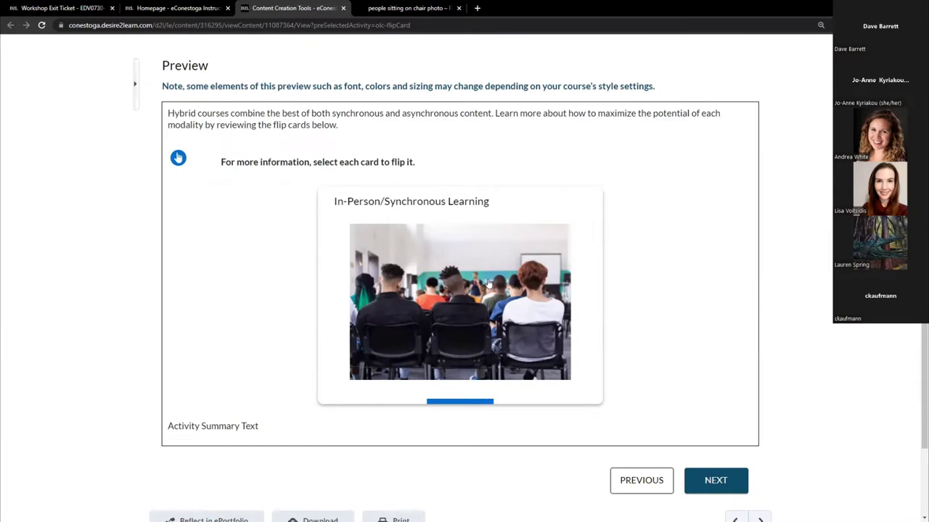
{"action": "left_click", "coordinate": [380, 286]}
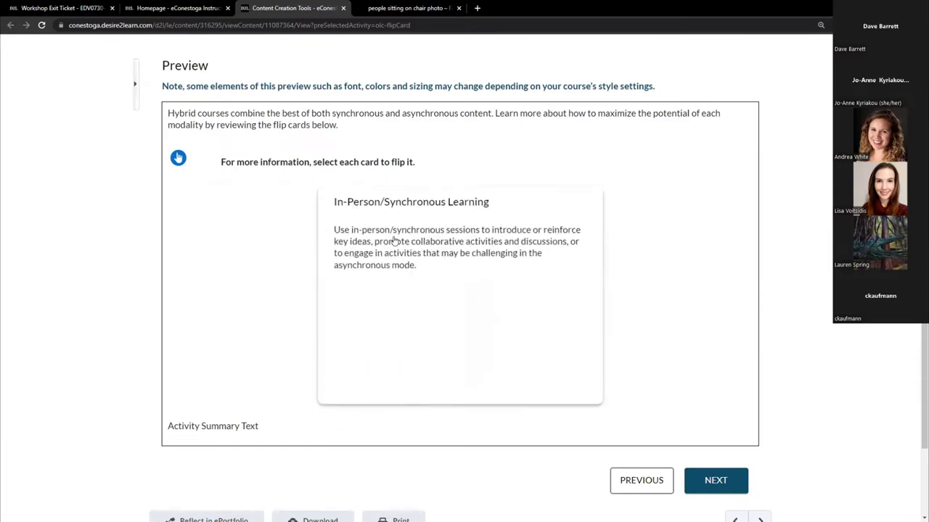
{"action": "left_click", "coordinate": [471, 286]}
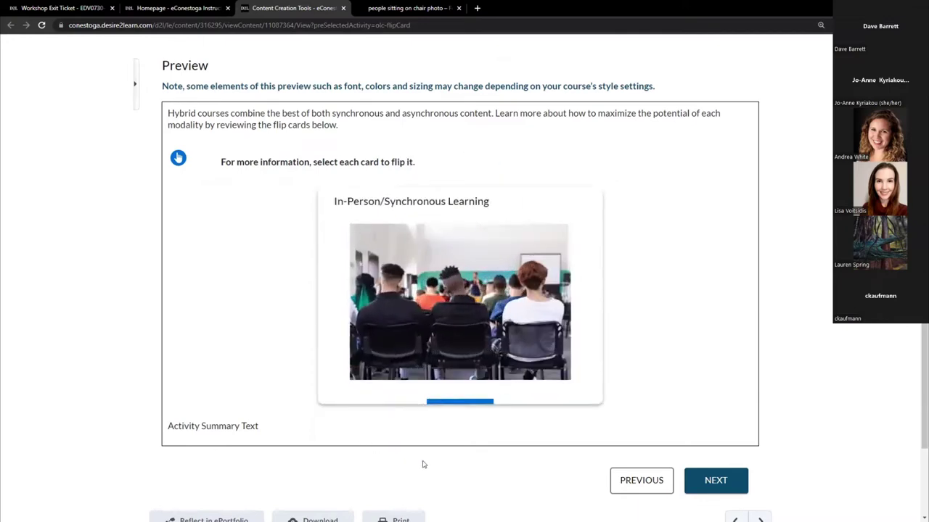
Step: Return to building the page, add a second flip card, and expand Card 2 for editing
{"action": "scroll", "coordinate": [423, 465], "scroll_direction": "up", "scroll_amount": 2}
{"action": "left_click", "coordinate": [394, 150]}
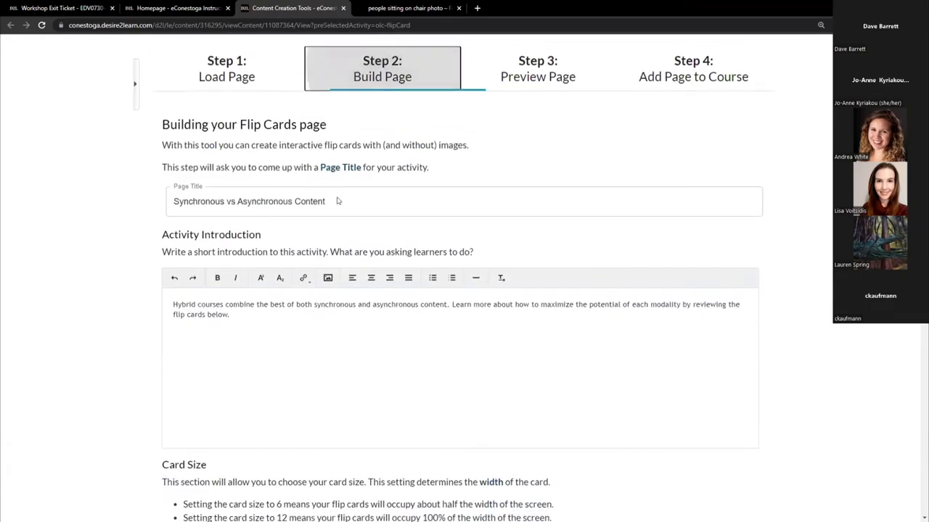
{"action": "scroll", "coordinate": [128, 306], "scroll_direction": "down", "scroll_amount": 5}
{"action": "scroll", "coordinate": [127, 305], "scroll_direction": "down", "scroll_amount": 3}
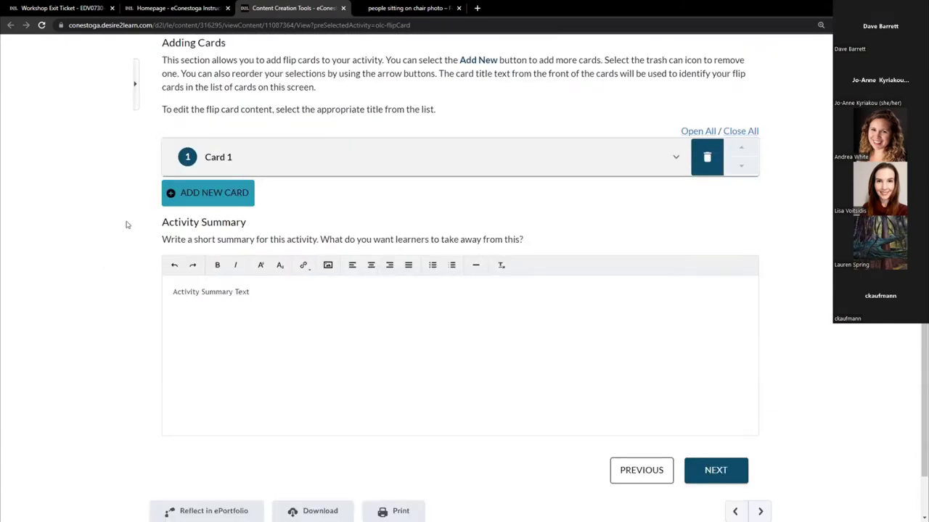
{"action": "left_click", "coordinate": [236, 195]}
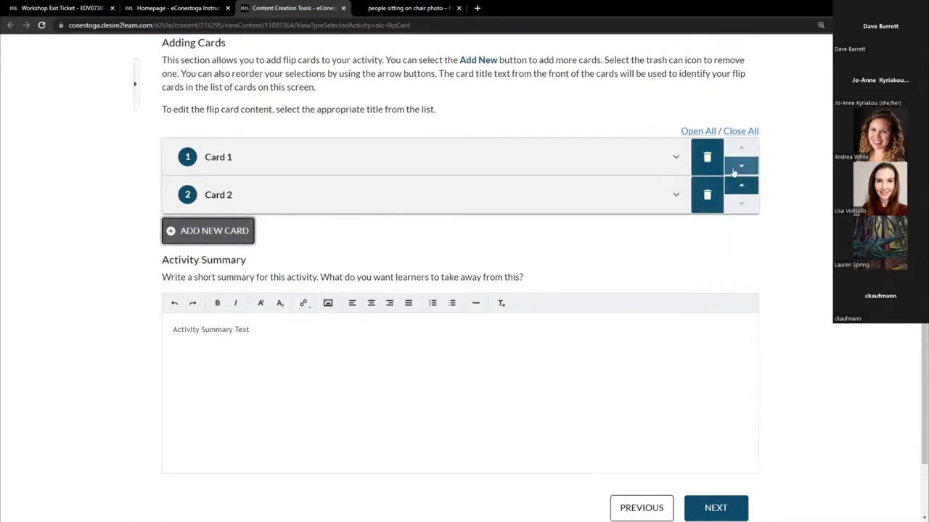
{"action": "left_click", "coordinate": [325, 194]}
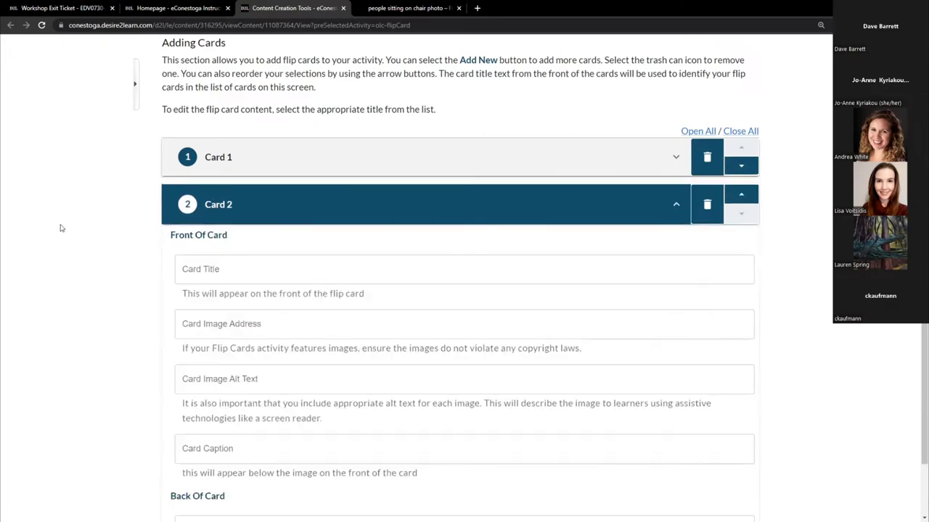
Step: Set the front card title of Card 2 to "Anytime/Asynchronous Learning"
{"action": "scroll", "coordinate": [85, 264], "scroll_direction": "down", "scroll_amount": 1}
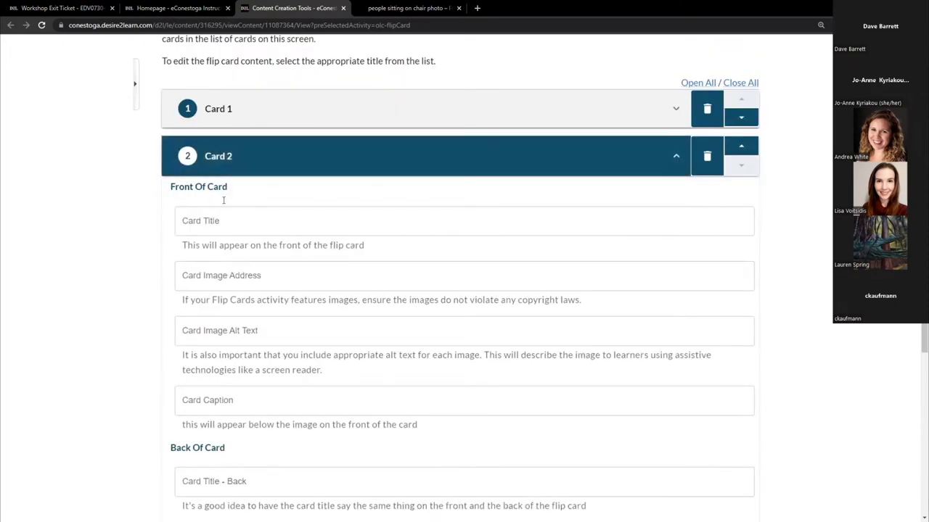
{"action": "left_click", "coordinate": [232, 220]}
{"action": "left_click", "coordinate": [273, 284]}
{"action": "scroll", "coordinate": [113, 225], "scroll_direction": "down", "scroll_amount": 1}
{"action": "scroll", "coordinate": [102, 222], "scroll_direction": "down", "scroll_amount": 1}
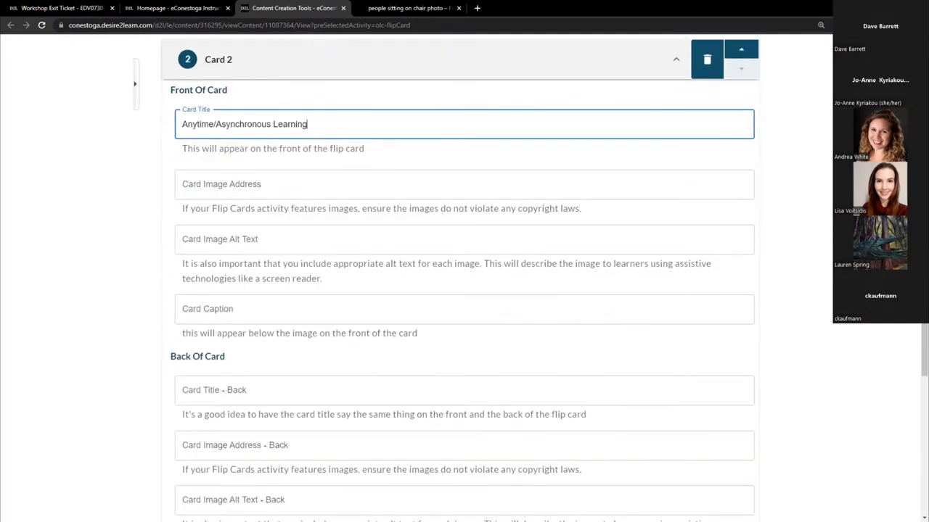
Step: Set the title on the back of Card 2 to "Anytime/Asynchronous Learning"
{"action": "left_click", "coordinate": [211, 390]}
{"action": "key", "text": "Down"}
{"action": "key", "text": "Down"}
{"action": "key", "text": "Down"}
{"action": "key", "text": "Return"}
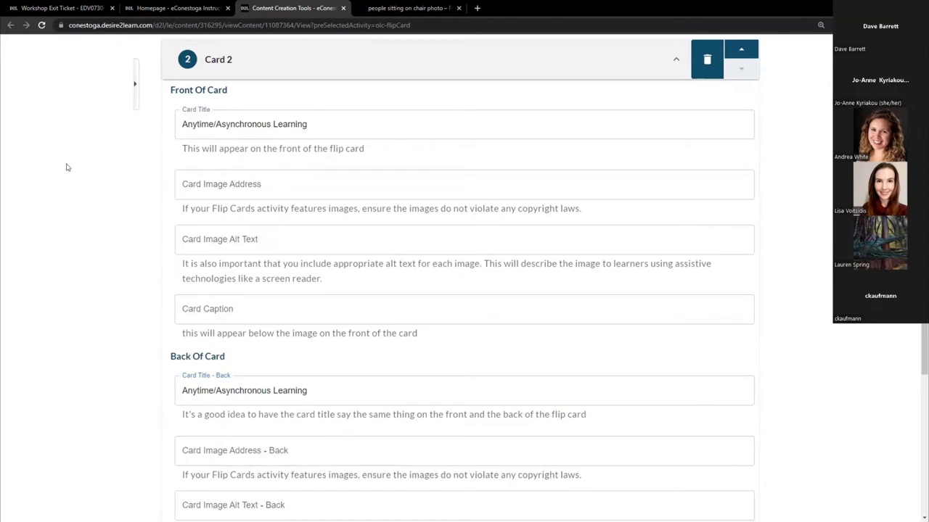
Step: Open the Unsplash photo unsplash.com/photos/MAGAXAYq_NE of the woman on a bed with a MacBook and copy its image address
{"action": "left_click", "coordinate": [406, 7]}
{"action": "left_click", "coordinate": [421, 24]}
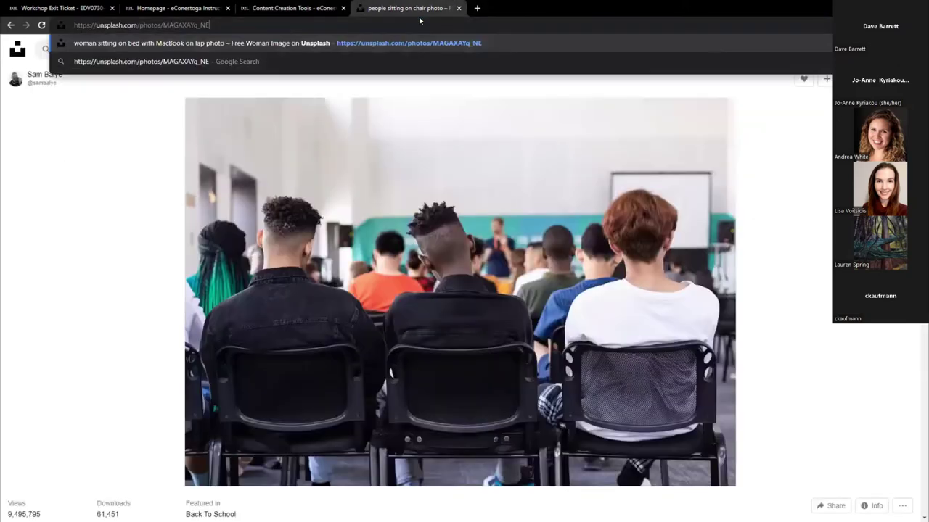
{"action": "key", "text": "Return"}
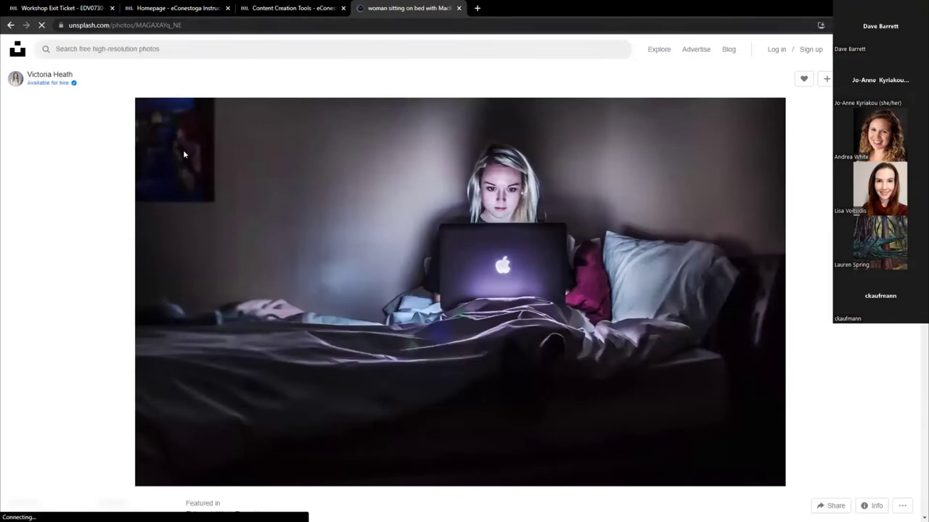
{"action": "right_click", "coordinate": [184, 153]}
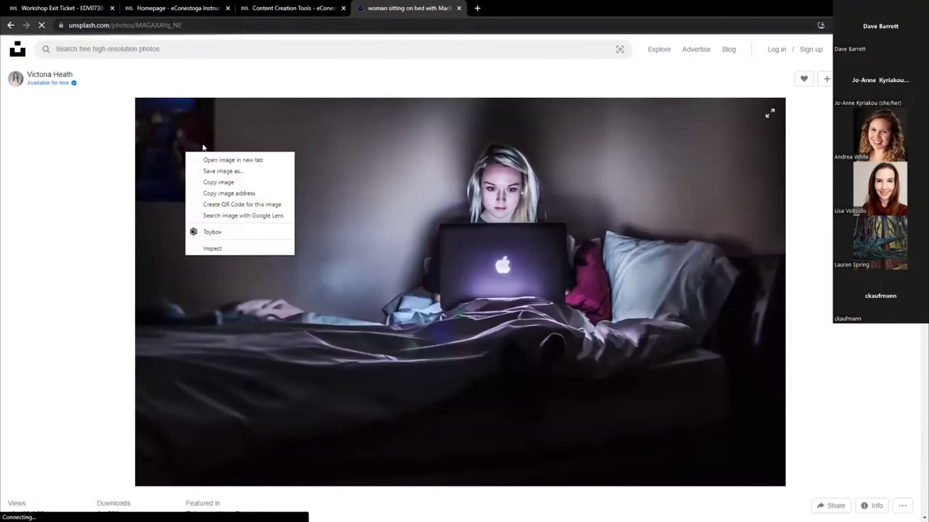
{"action": "left_click", "coordinate": [230, 193]}
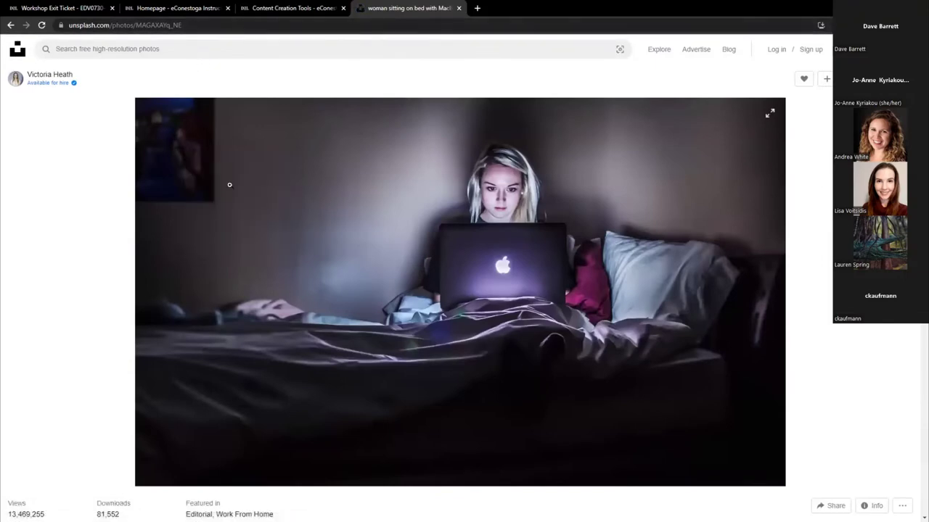
Step: Return to the Flip Cards page being built and paste the copied address as the front image address of Card 2
{"action": "left_click", "coordinate": [296, 8]}
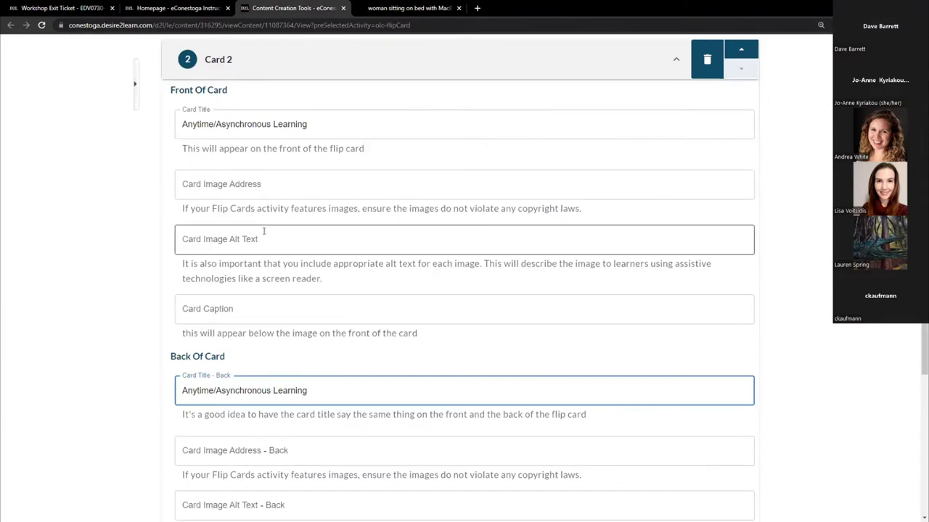
{"action": "left_click", "coordinate": [268, 185]}
{"action": "key", "text": "ctrl+v"}
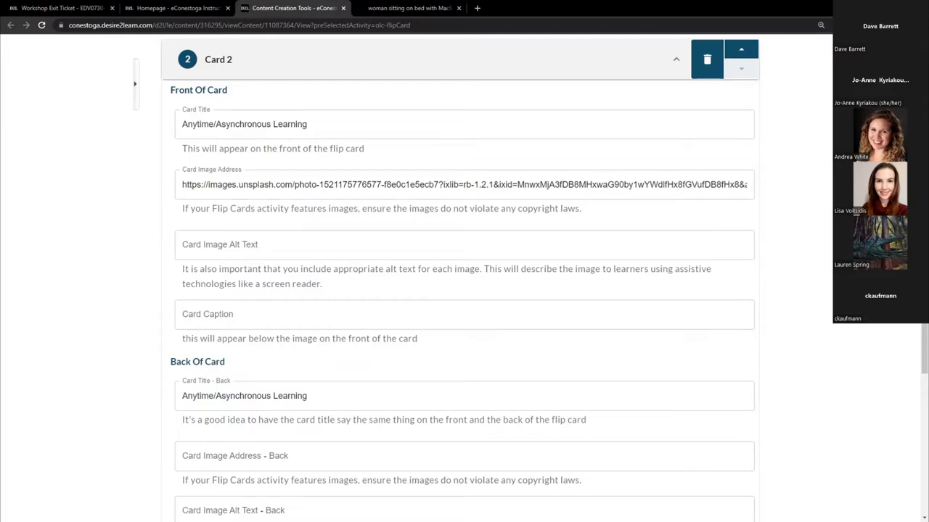
Step: Set the front image alt text of Card 2 to "a student studying on their bed at night", without a final period
{"action": "left_click", "coordinate": [294, 247]}
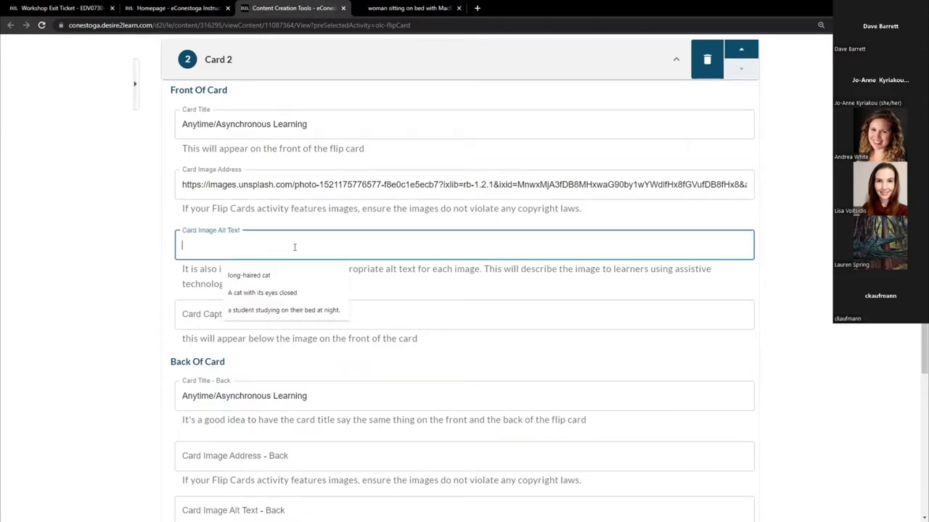
{"action": "left_click", "coordinate": [240, 301]}
{"action": "left_click", "coordinate": [120, 287]}
{"action": "left_click", "coordinate": [355, 248]}
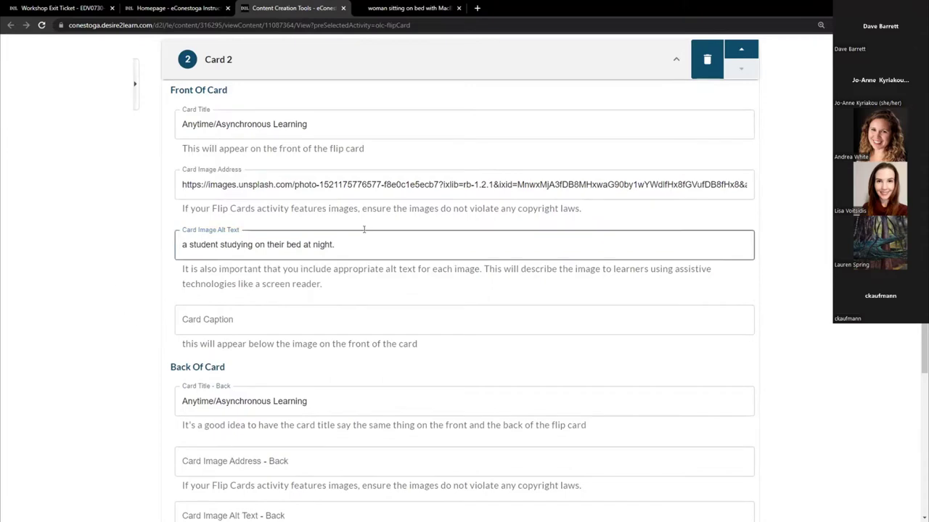
{"action": "key", "text": "BackSpace"}
{"action": "left_click", "coordinate": [124, 286]}
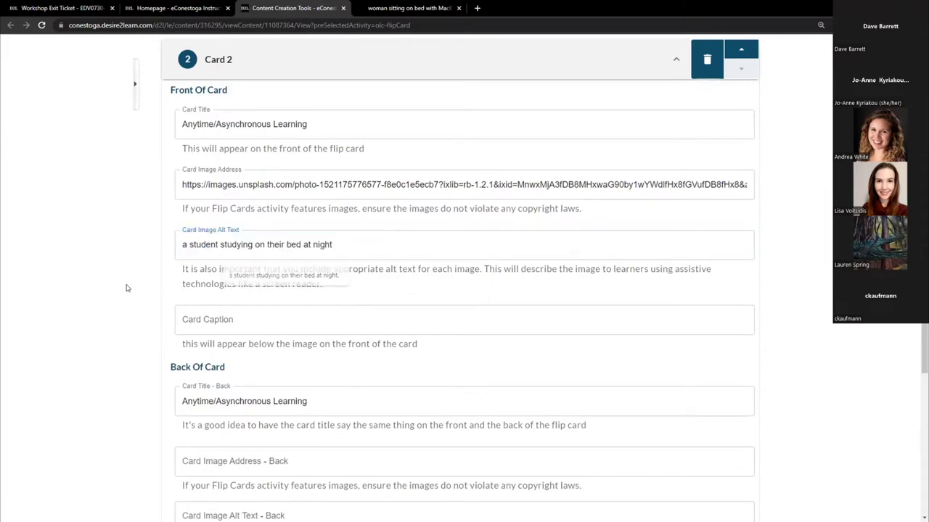
Step: Fill the back caption of Card 2 with the saved entry beginning "Asynchronous activities can prepare or prime students for in-person/synchronous time"
{"action": "scroll", "coordinate": [120, 309], "scroll_direction": "down", "scroll_amount": 3}
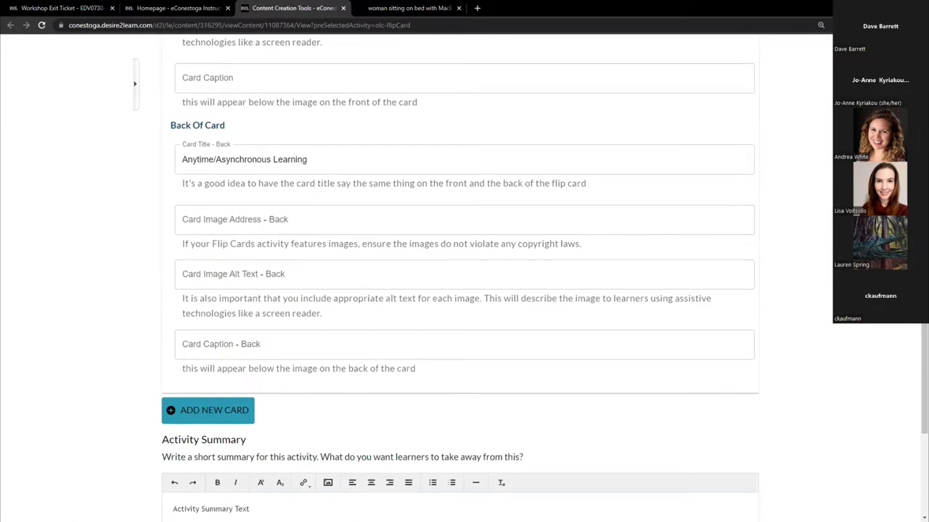
{"action": "left_click", "coordinate": [285, 335]}
{"action": "left_click", "coordinate": [240, 390]}
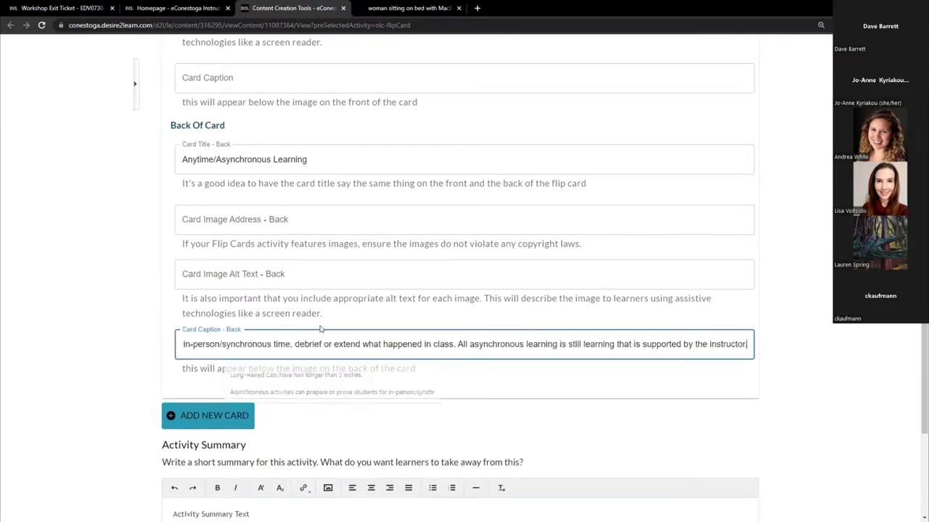
Step: Delete the placeholder text from the Activity Summary, leaving it empty
{"action": "scroll", "coordinate": [759, 369], "scroll_direction": "down", "scroll_amount": 5}
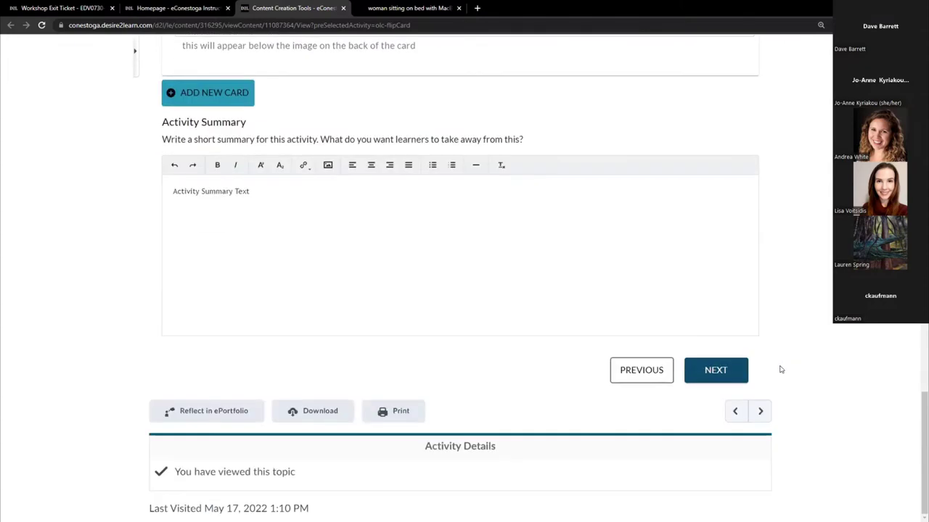
{"action": "left_click_drag", "start_coordinate": [276, 200], "coordinate": [147, 192]}
{"action": "key", "text": "BackSpace"}
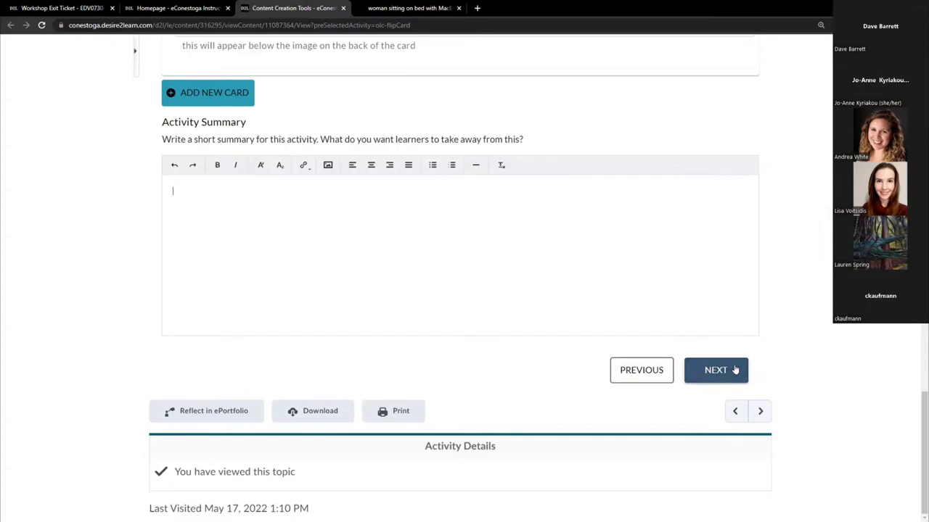
Step: Preview the Flip Cards page and flip both the synchronous and asynchronous cards to their backs and fronts again
{"action": "scroll", "coordinate": [744, 215], "scroll_direction": "up", "scroll_amount": 20}
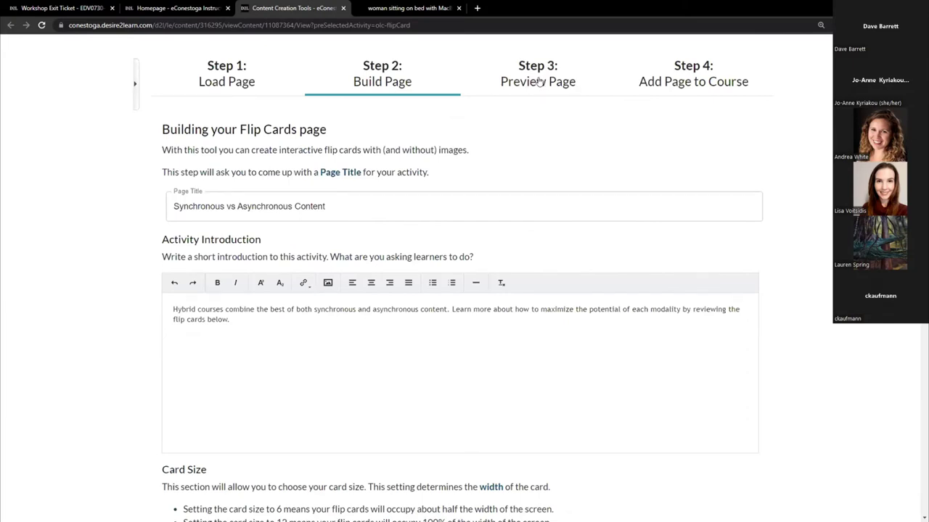
{"action": "left_click", "coordinate": [538, 81]}
{"action": "scroll", "coordinate": [408, 294], "scroll_direction": "down", "scroll_amount": 1}
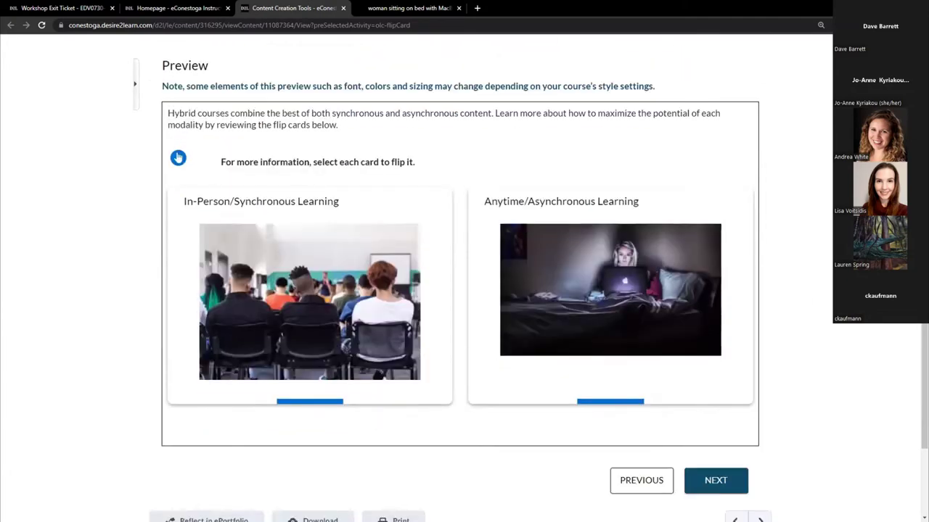
{"action": "left_click", "coordinate": [408, 294]}
{"action": "left_click", "coordinate": [611, 304]}
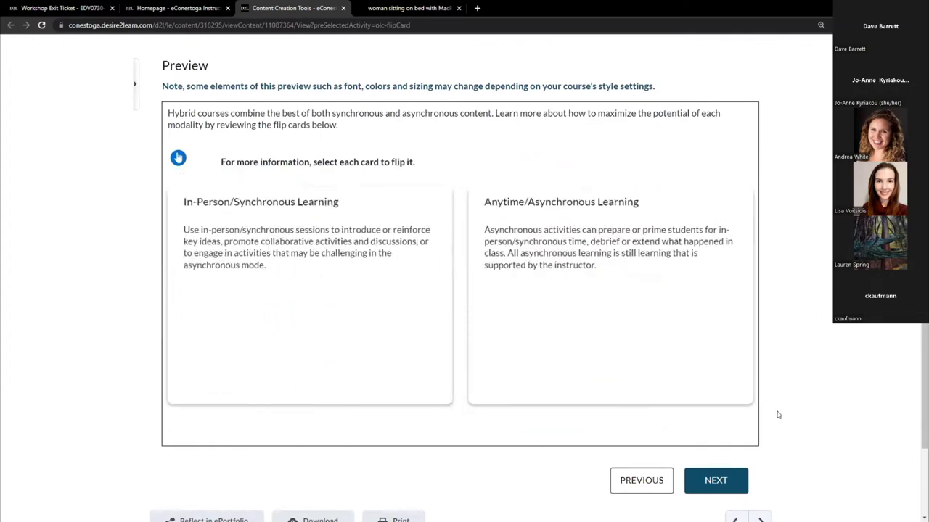
{"action": "left_click", "coordinate": [629, 383]}
{"action": "left_click", "coordinate": [359, 375]}
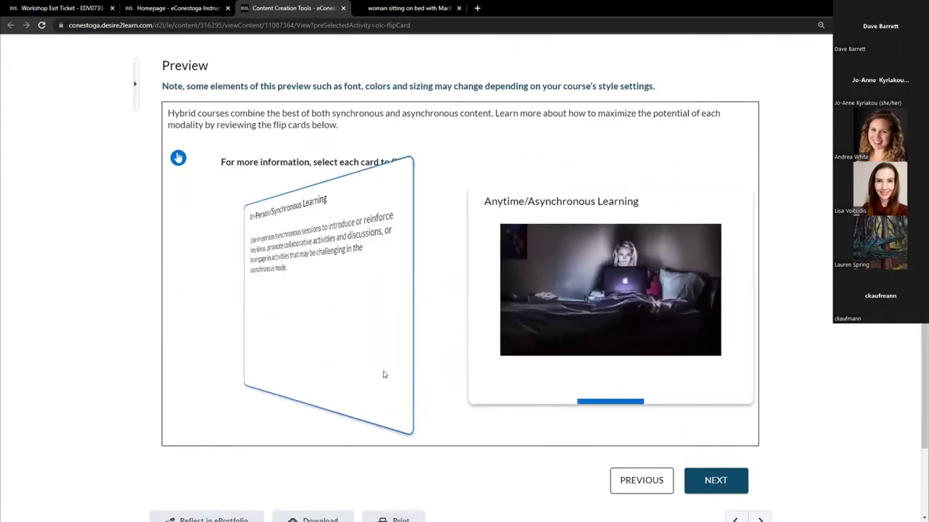
Step: Proceed to adding the page to a course and select EDV0730-22S-Sec2 and EDV0730-22S-Sec1 as destination courses
{"action": "scroll", "coordinate": [435, 356], "scroll_direction": "up", "scroll_amount": 2}
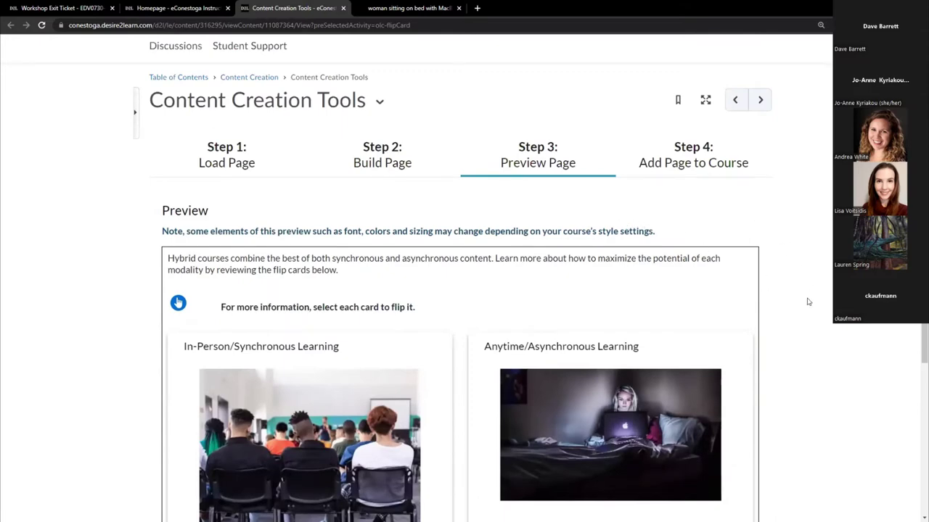
{"action": "scroll", "coordinate": [805, 300], "scroll_direction": "down", "scroll_amount": 3}
{"action": "left_click", "coordinate": [731, 384]}
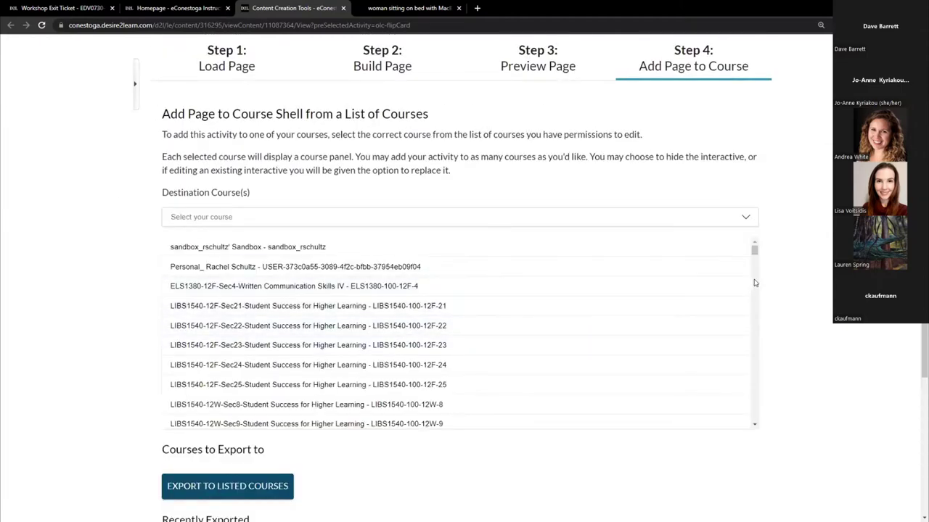
{"action": "left_click_drag", "start_coordinate": [755, 251], "coordinate": [800, 380]}
{"action": "scroll", "coordinate": [800, 380], "scroll_direction": "down", "scroll_amount": 1}
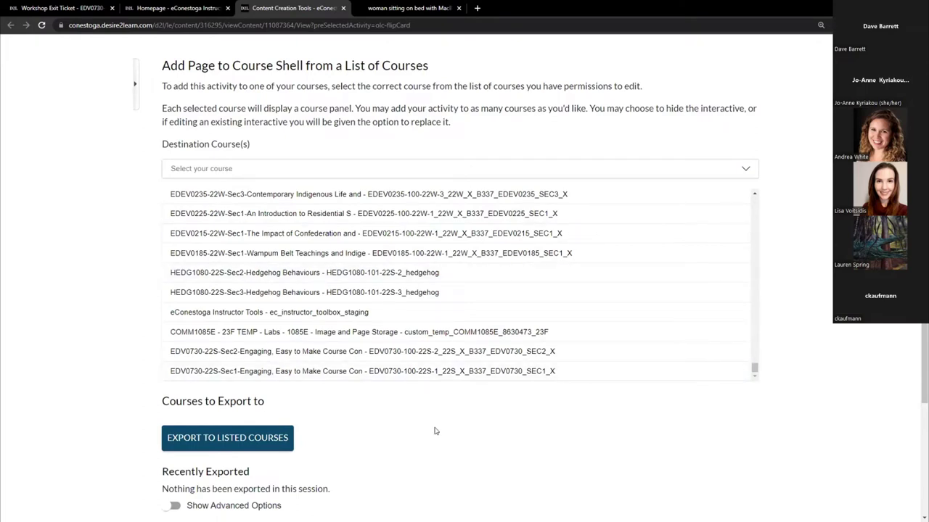
{"action": "left_click", "coordinate": [284, 354]}
{"action": "left_click", "coordinate": [281, 373]}
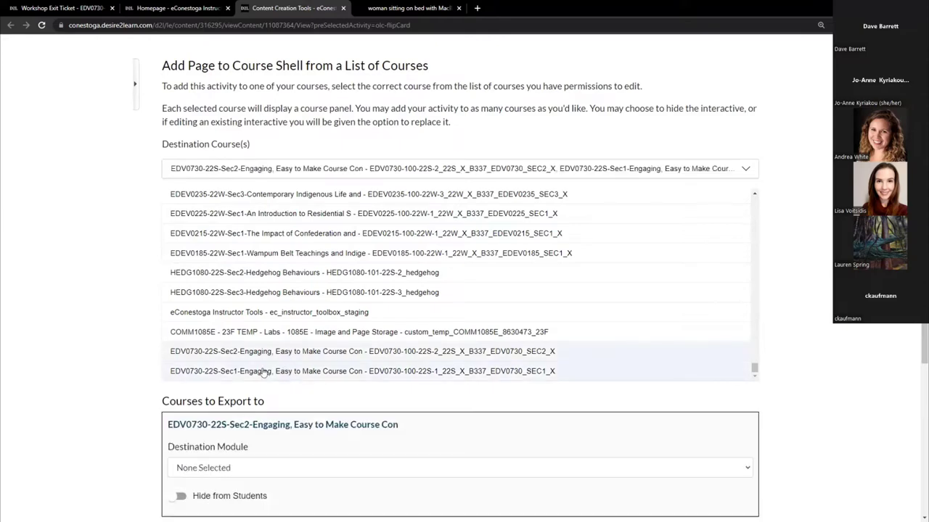
Step: Set the destination module to Week 1 for both the EDV0730-22S-Sec2 and EDV0730-22S-Sec1 courses
{"action": "scroll", "coordinate": [112, 347], "scroll_direction": "down", "scroll_amount": 3}
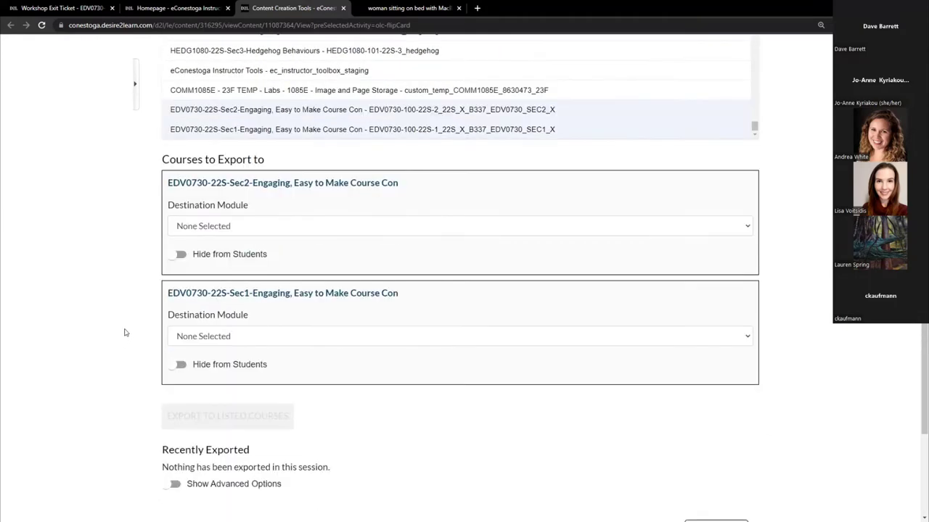
{"action": "scroll", "coordinate": [95, 329], "scroll_direction": "down", "scroll_amount": 1}
{"action": "scroll", "coordinate": [94, 321], "scroll_direction": "up", "scroll_amount": 1}
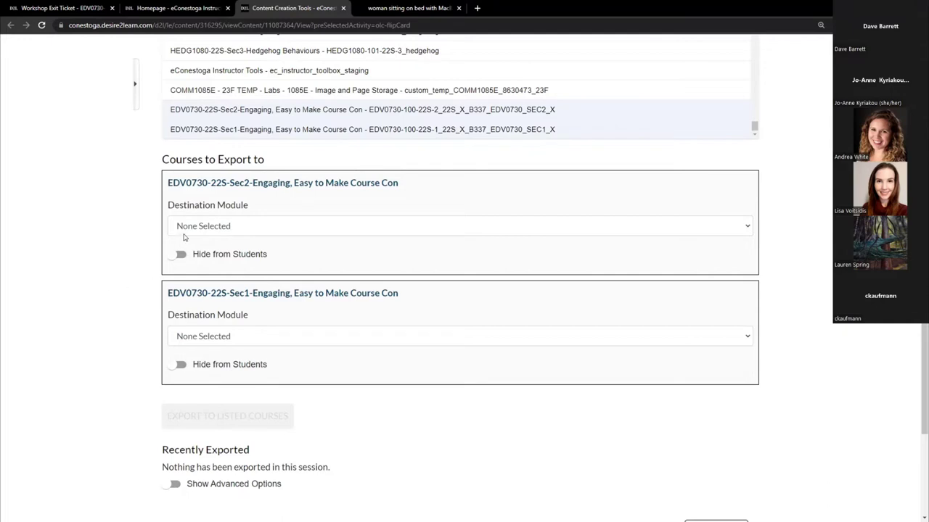
{"action": "left_click", "coordinate": [187, 228]}
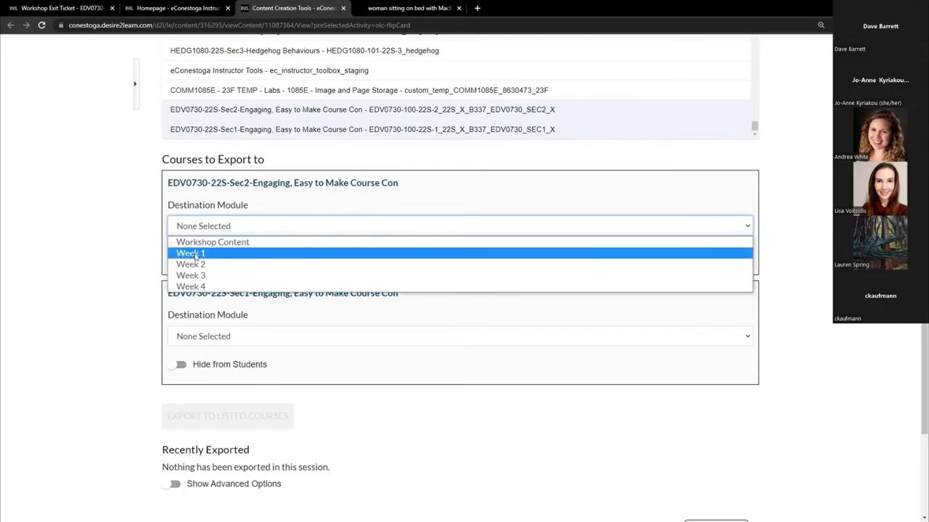
{"action": "left_click", "coordinate": [192, 254]}
{"action": "left_click", "coordinate": [227, 336]}
{"action": "left_click", "coordinate": [227, 363]}
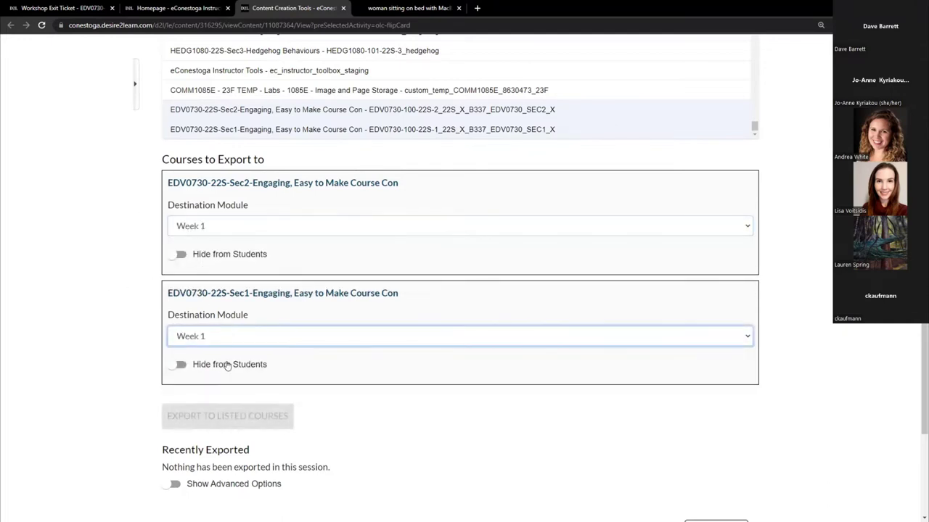
Step: Hide the page from students in both EDV0730 courses and export it to the listed courses
{"action": "left_click", "coordinate": [175, 254]}
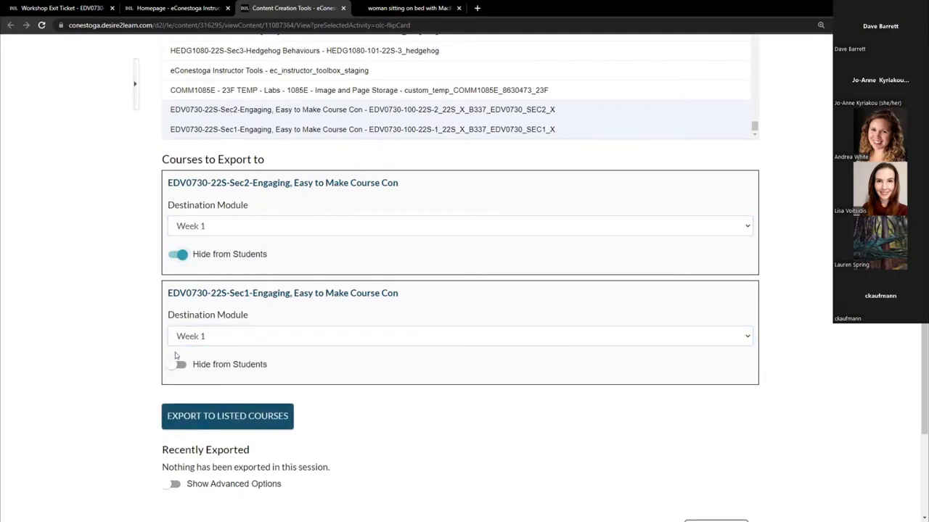
{"action": "left_click", "coordinate": [178, 365]}
{"action": "scroll", "coordinate": [216, 324], "scroll_direction": "down", "scroll_amount": 2}
{"action": "left_click", "coordinate": [228, 319]}
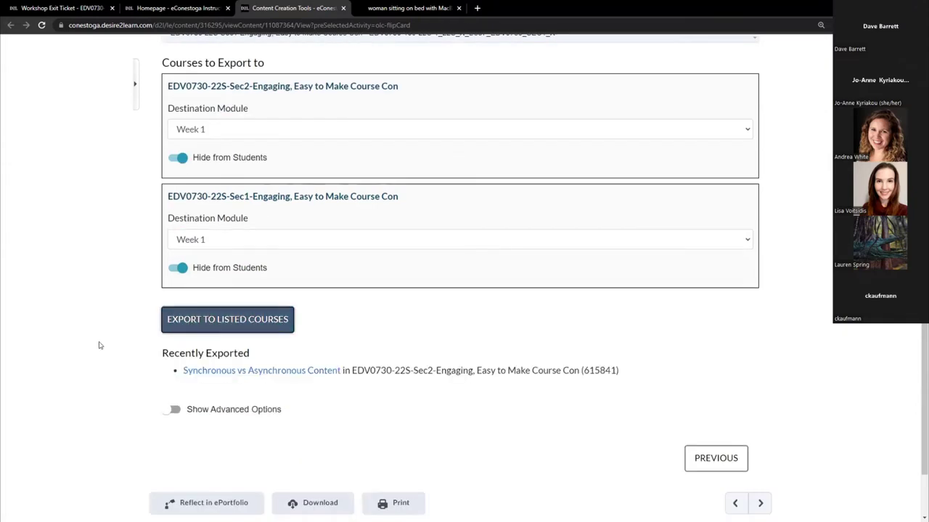
Step: Open the page exported to EDV0730-22S-Sec1 and flip both cards to read their backs
{"action": "scroll", "coordinate": [72, 290], "scroll_direction": "up", "scroll_amount": 2}
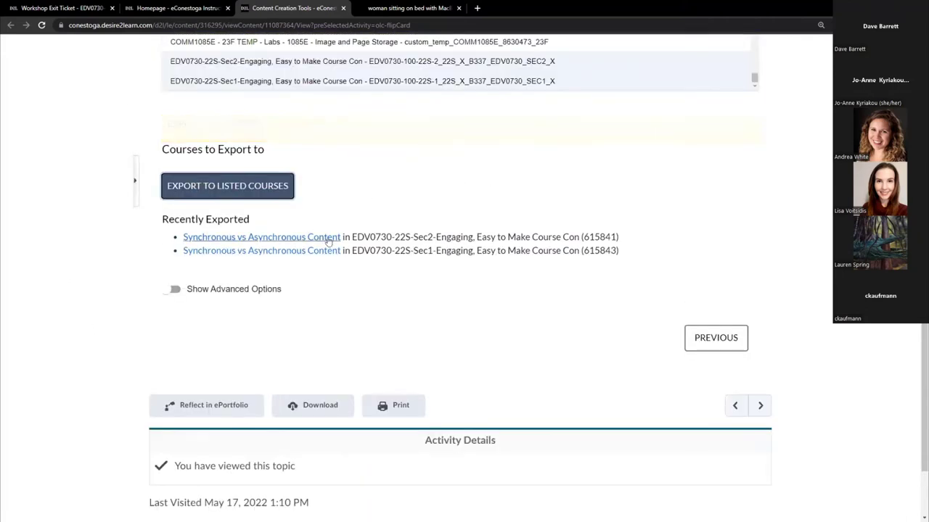
{"action": "left_click", "coordinate": [276, 251]}
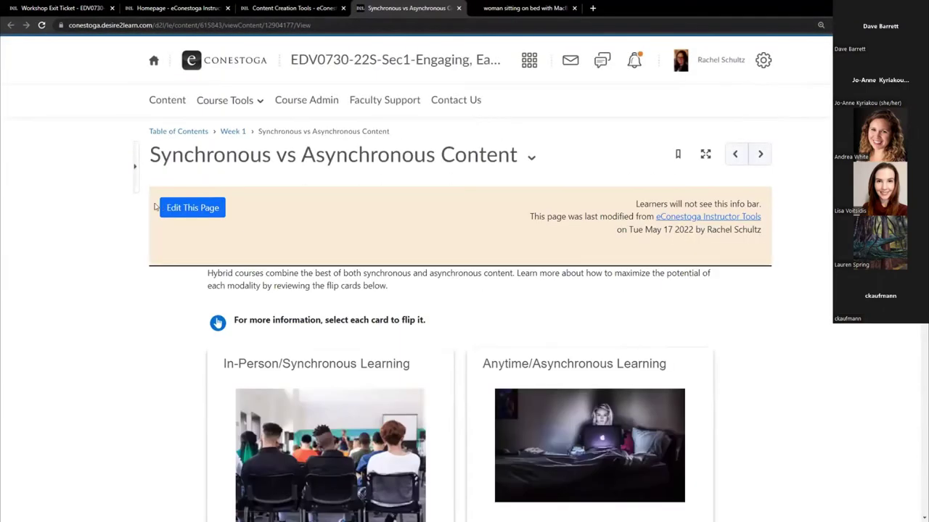
{"action": "scroll", "coordinate": [67, 224], "scroll_direction": "down", "scroll_amount": 2}
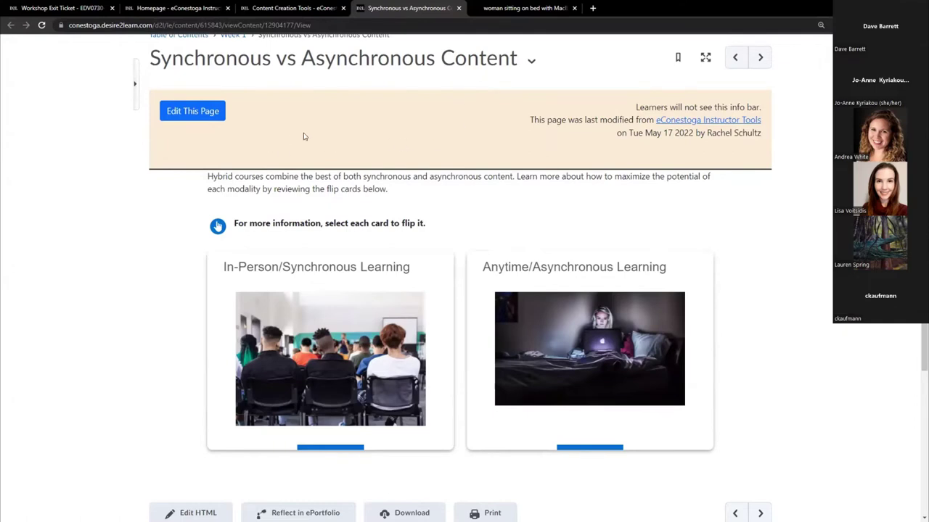
{"action": "left_click", "coordinate": [330, 334]}
{"action": "left_click", "coordinate": [558, 337]}
{"action": "scroll", "coordinate": [135, 327], "scroll_direction": "down", "scroll_amount": 1}
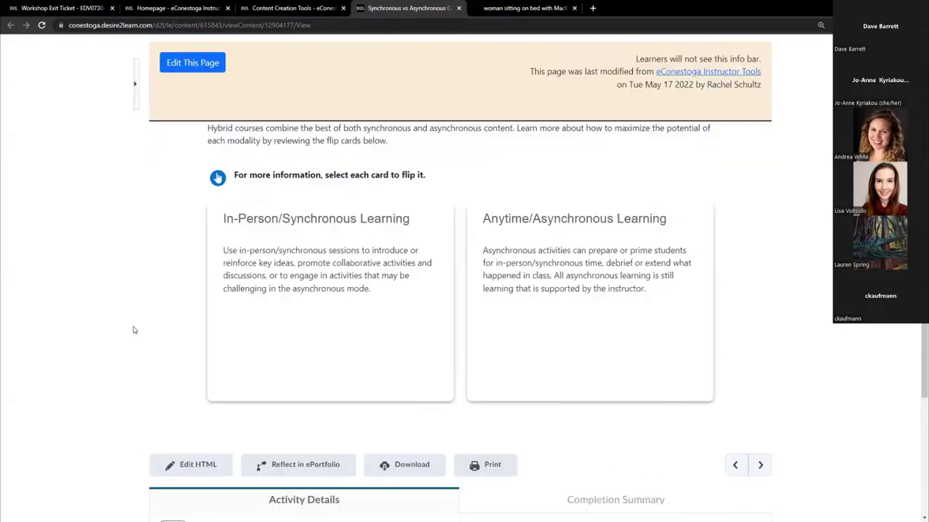
Step: Open the exported Synchronous vs Asynchronous Content page for editing and review its loaded title and introduction
{"action": "scroll", "coordinate": [116, 324], "scroll_direction": "up", "scroll_amount": 3}
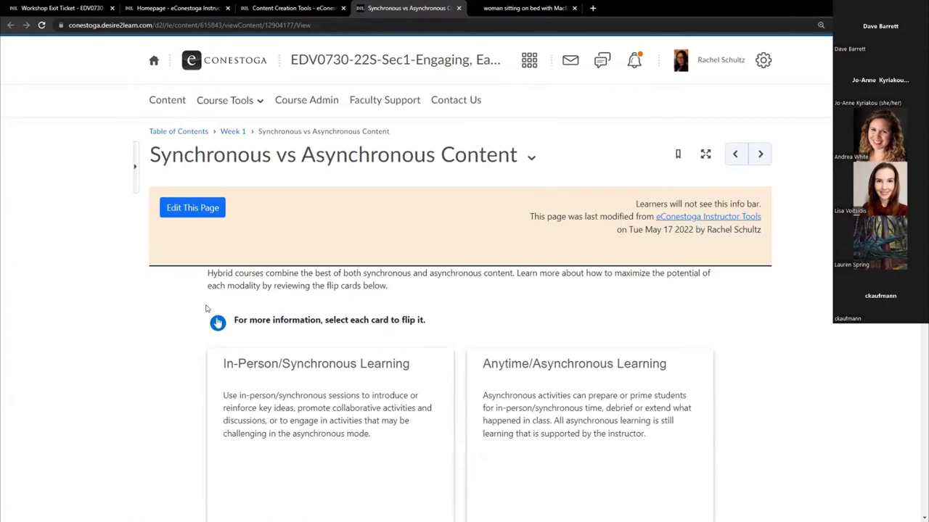
{"action": "left_click", "coordinate": [197, 208]}
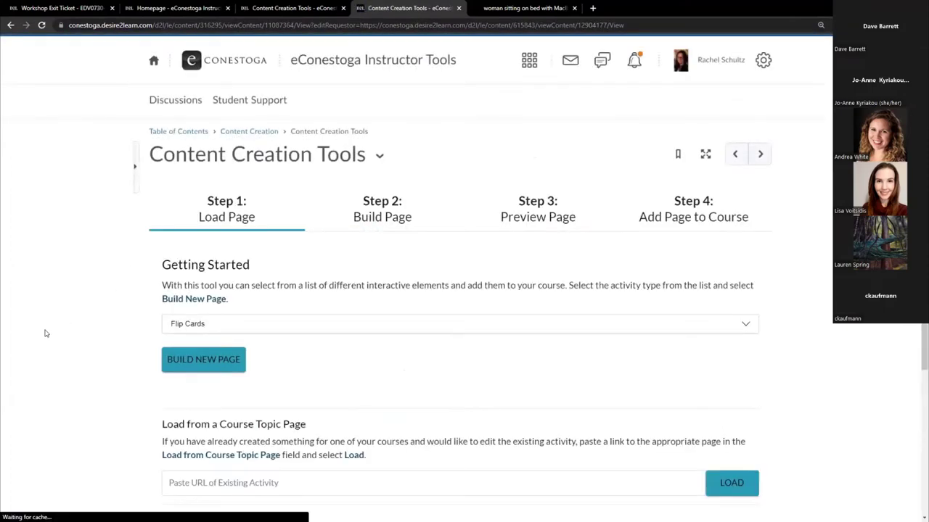
{"action": "scroll", "coordinate": [72, 308], "scroll_direction": "up", "scroll_amount": 1}
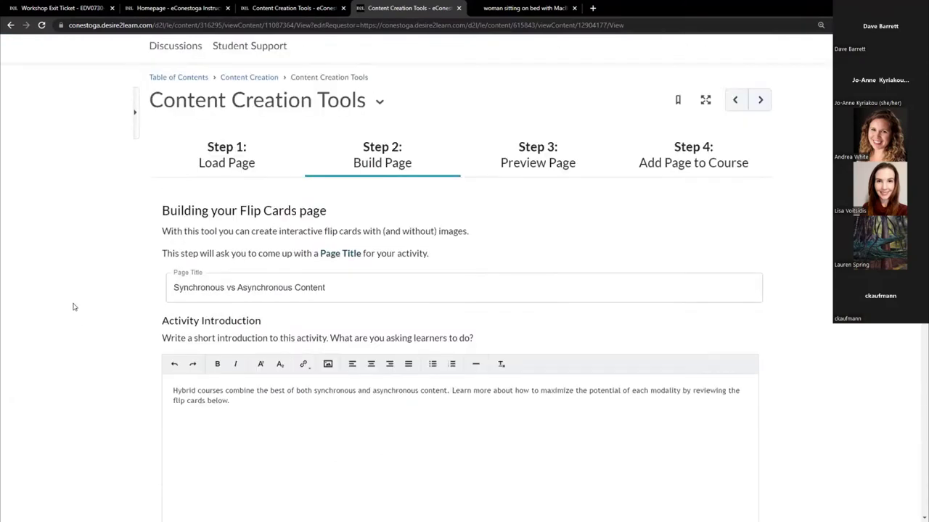
{"action": "scroll", "coordinate": [72, 306], "scroll_direction": "up", "scroll_amount": 1}
{"action": "scroll", "coordinate": [126, 305], "scroll_direction": "down", "scroll_amount": 2}
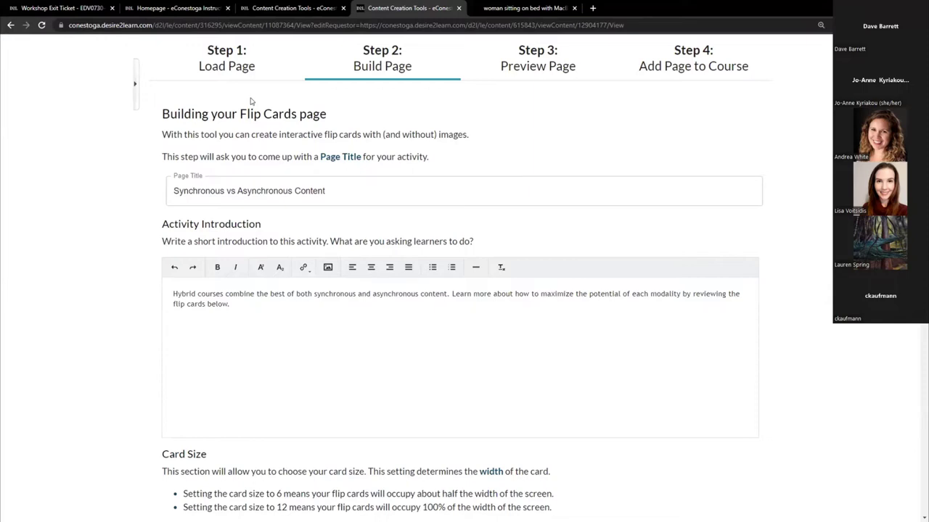
Step: Review the option for loading an existing activity from a course topic page, and return to building the Flip Cards page
{"action": "left_click", "coordinate": [235, 76]}
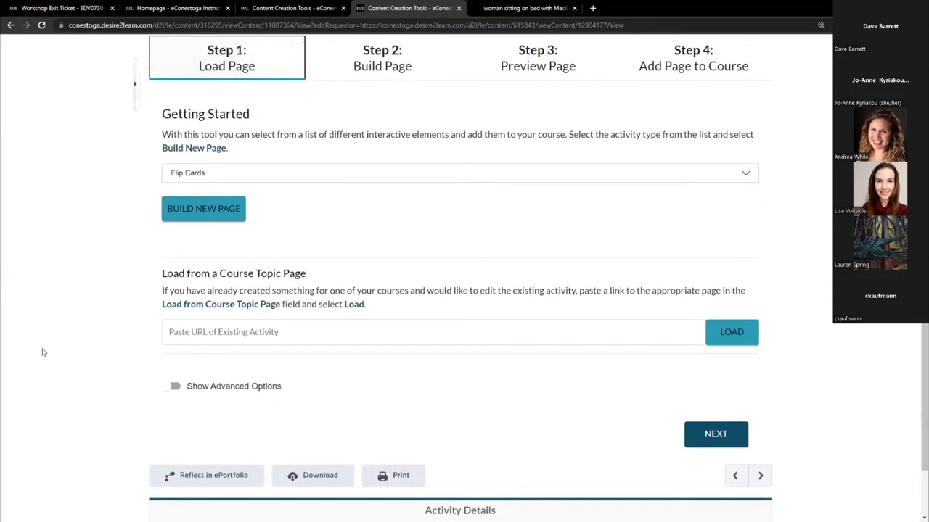
{"action": "left_click", "coordinate": [301, 333]}
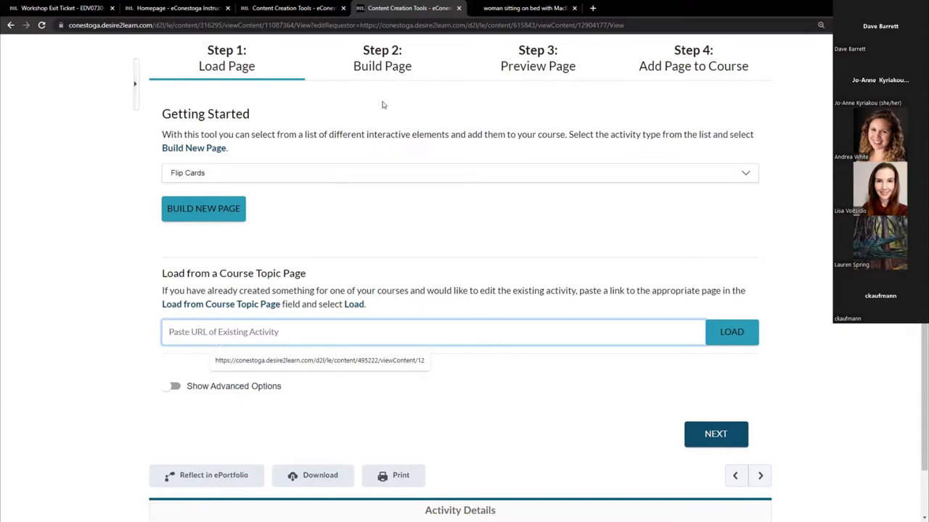
{"action": "left_click", "coordinate": [395, 65]}
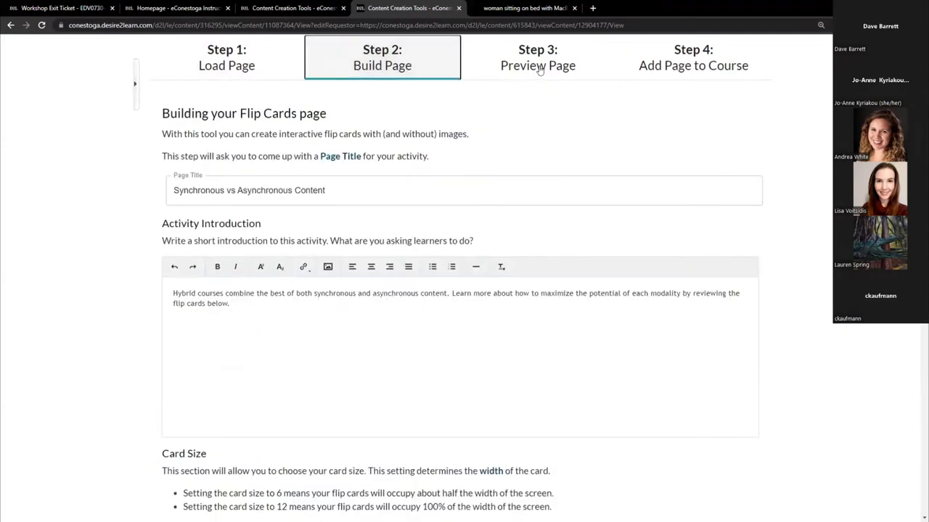
Step: Export the reopened Synchronous vs Asynchronous Content page to the Week 1 module of the EDV0730-22S-Sec1 course
{"action": "left_click", "coordinate": [539, 70]}
{"action": "left_click", "coordinate": [709, 71]}
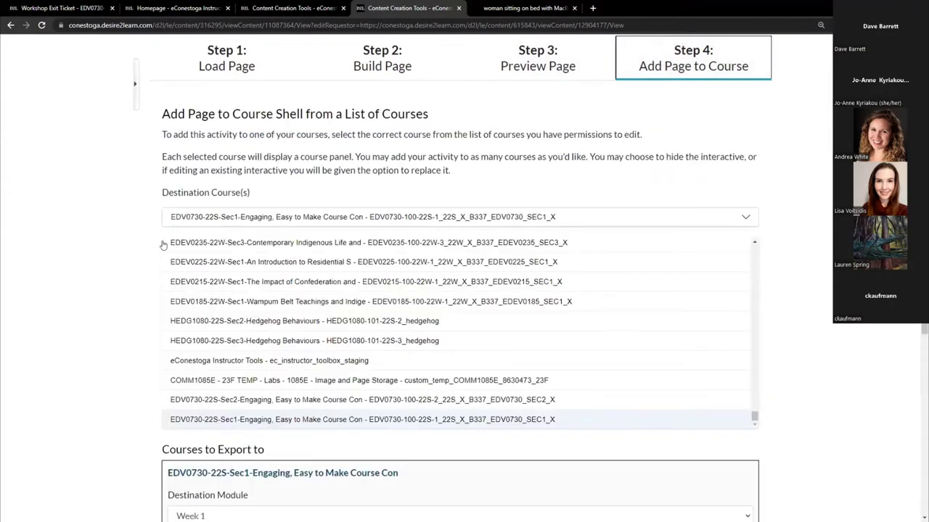
{"action": "scroll", "coordinate": [125, 268], "scroll_direction": "down", "scroll_amount": 5}
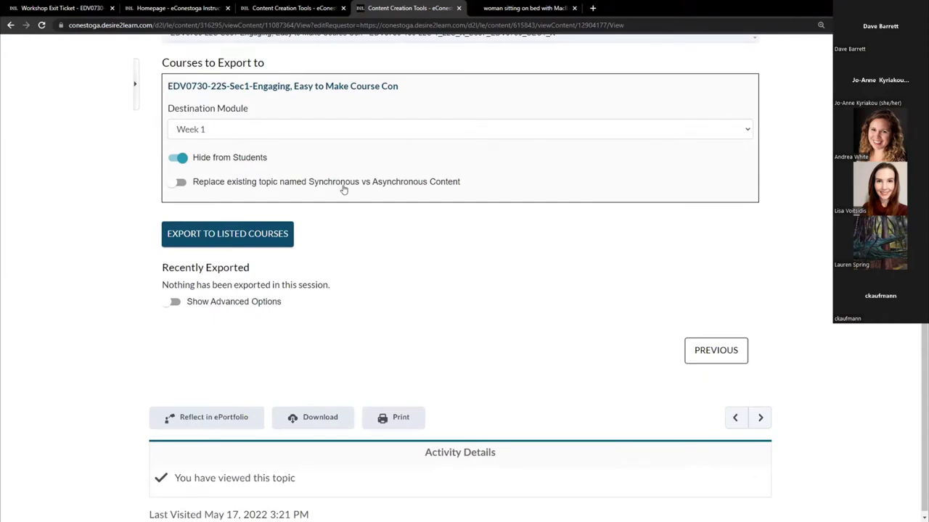
{"action": "left_click", "coordinate": [260, 189]}
{"action": "left_click", "coordinate": [280, 235]}
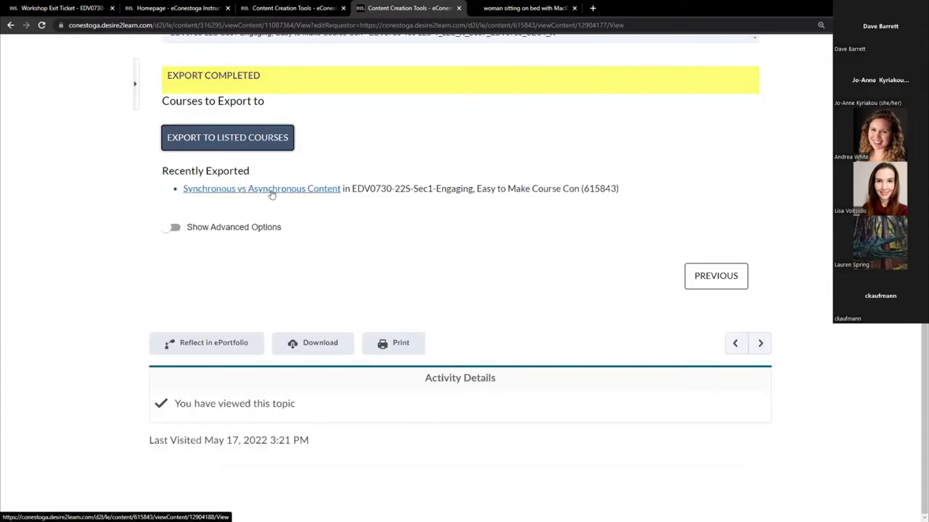
Step: Open the newly exported Synchronous vs Asynchronous Content page and review its introduction and flip cards
{"action": "left_click", "coordinate": [272, 191]}
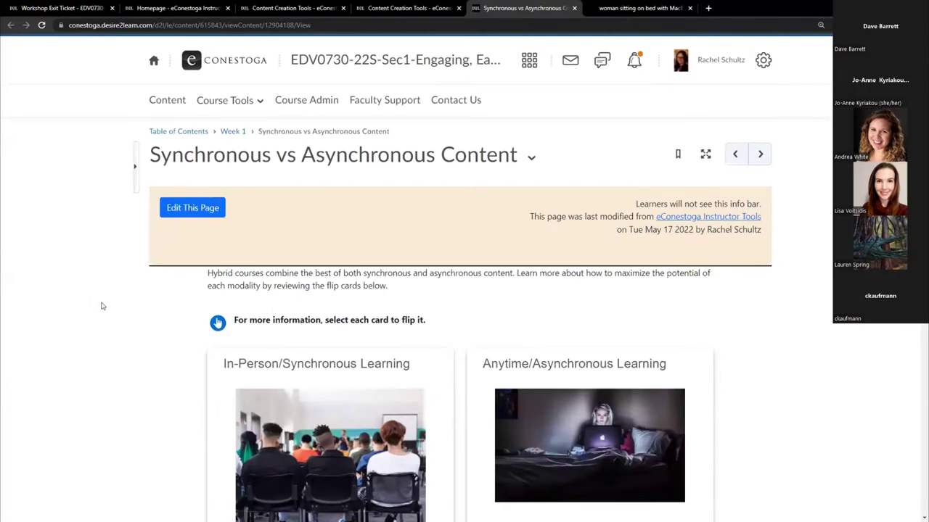
{"action": "scroll", "coordinate": [101, 306], "scroll_direction": "down", "scroll_amount": 2}
{"action": "scroll", "coordinate": [100, 307], "scroll_direction": "up", "scroll_amount": 1}
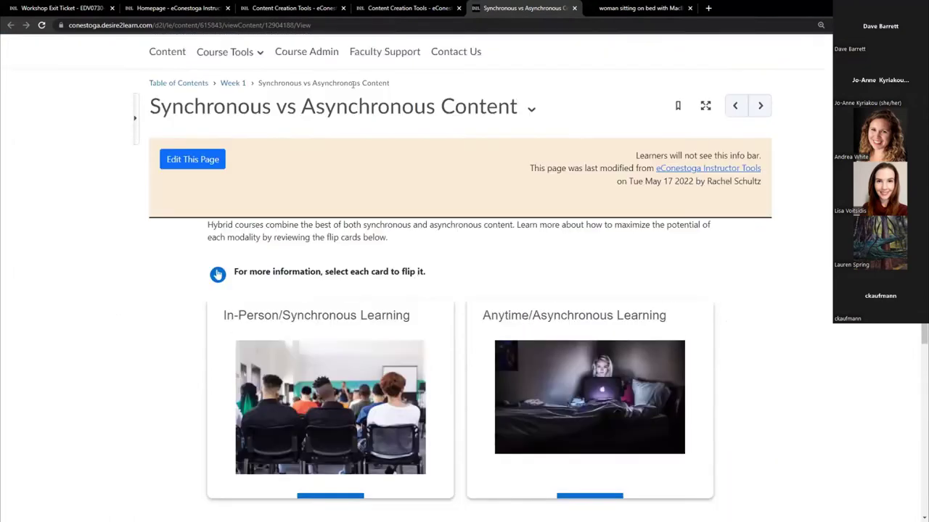
{"action": "scroll", "coordinate": [338, 175], "scroll_direction": "up", "scroll_amount": 1}
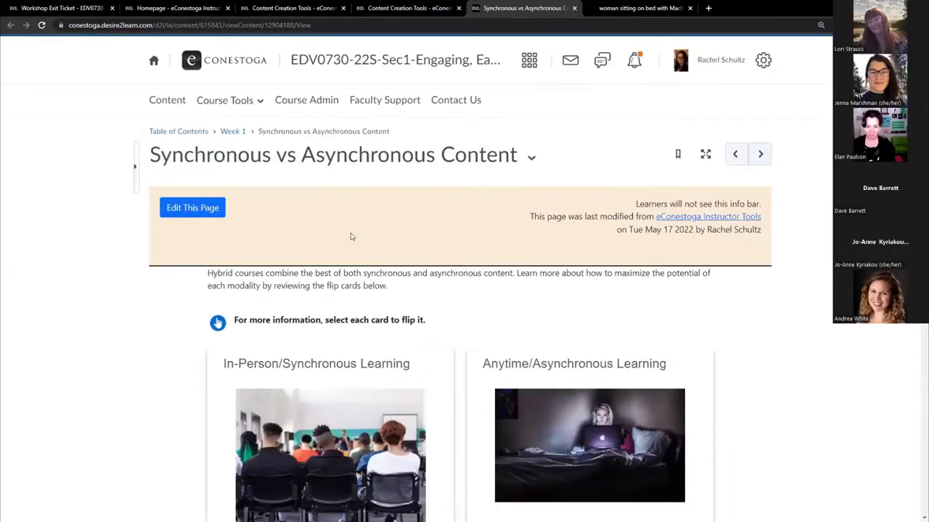
Step: Open the Week 1 module and make its second Synchronous vs Asynchronous Content topic visible
{"action": "left_click", "coordinate": [232, 131]}
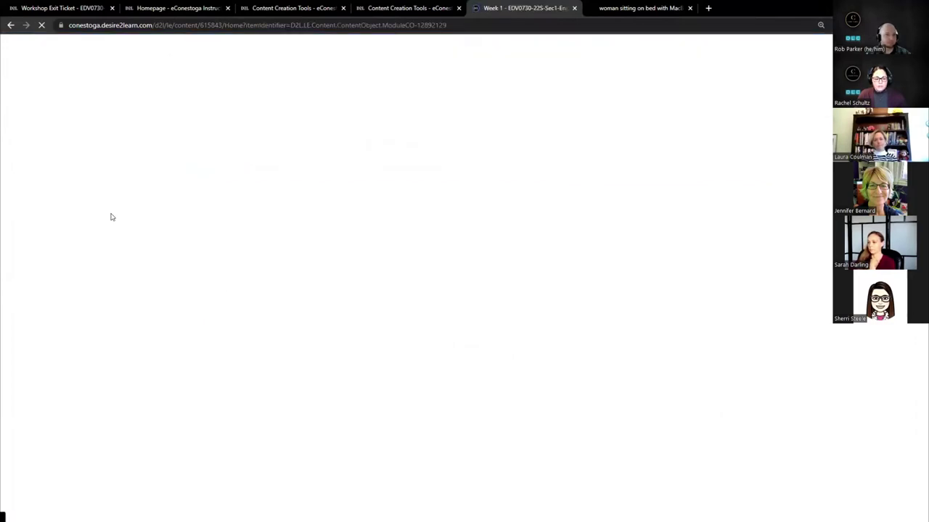
{"action": "scroll", "coordinate": [72, 255], "scroll_direction": "down", "scroll_amount": 1}
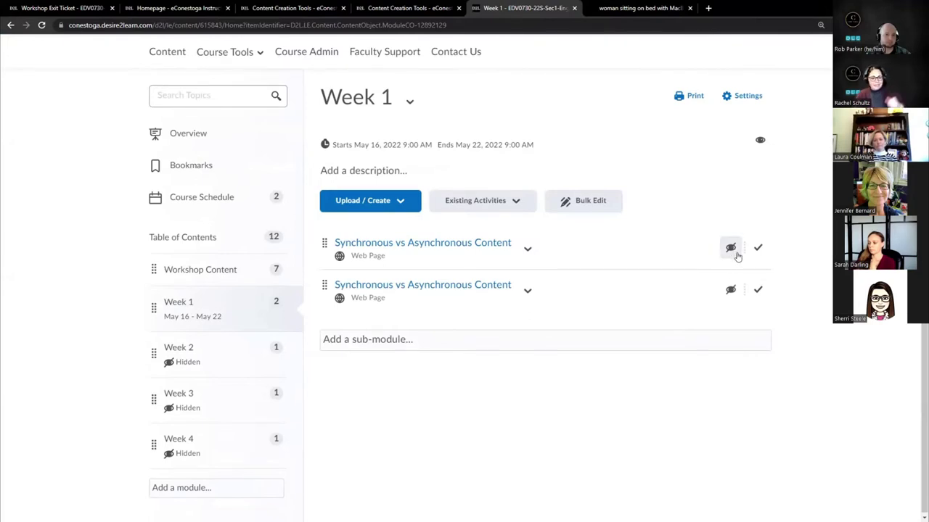
{"action": "left_click", "coordinate": [730, 290]}
{"action": "left_click", "coordinate": [719, 291]}
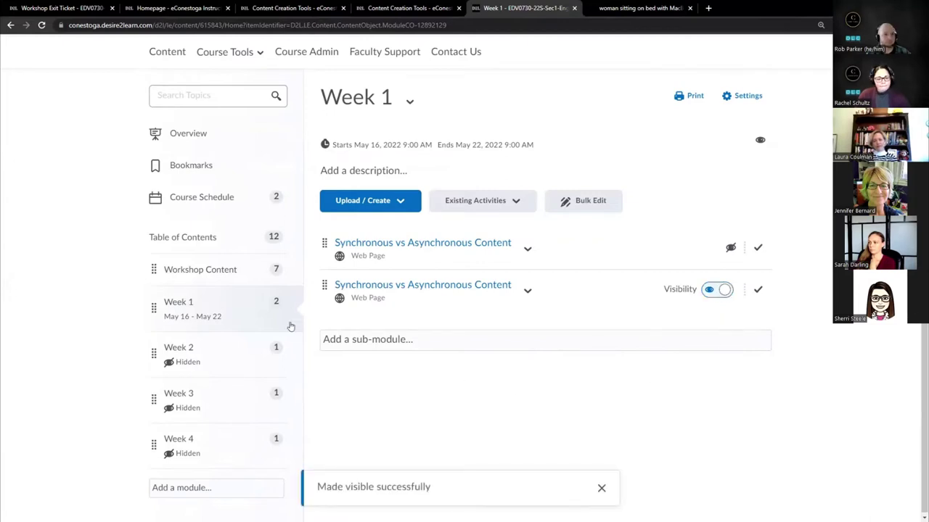
{"action": "scroll", "coordinate": [97, 224], "scroll_direction": "up", "scroll_amount": 1}
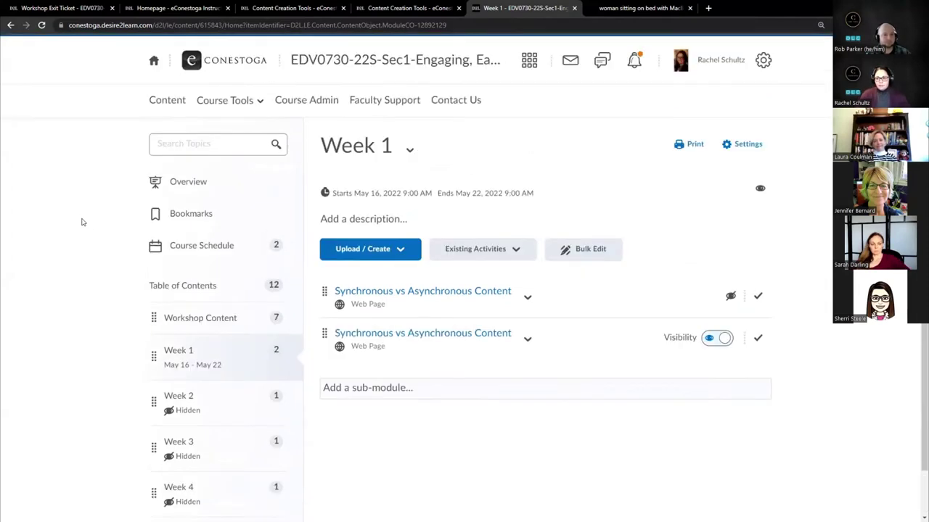
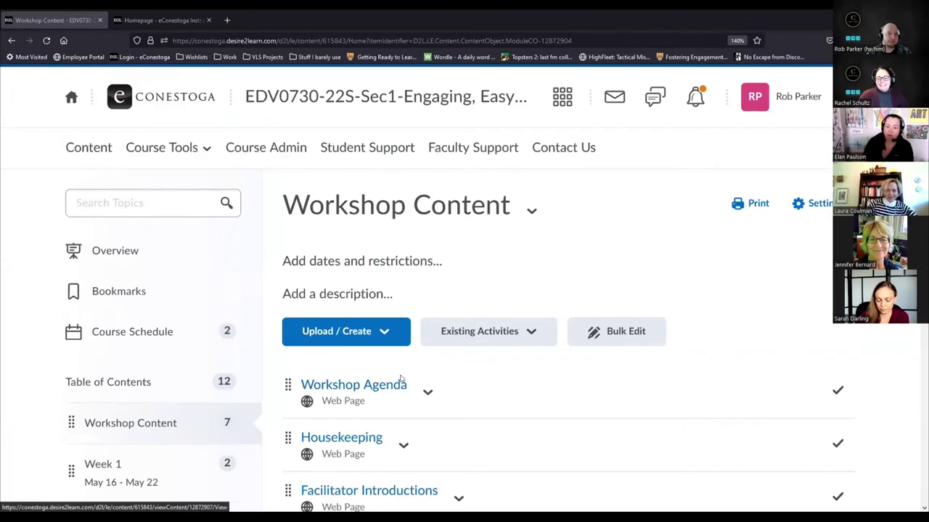
Step: Open the Instructional Plan - EDV0730 page from the Workshop Content module and examine its banner and Course Information section
{"action": "scroll", "coordinate": [396, 155], "scroll_direction": "down", "scroll_amount": 4}
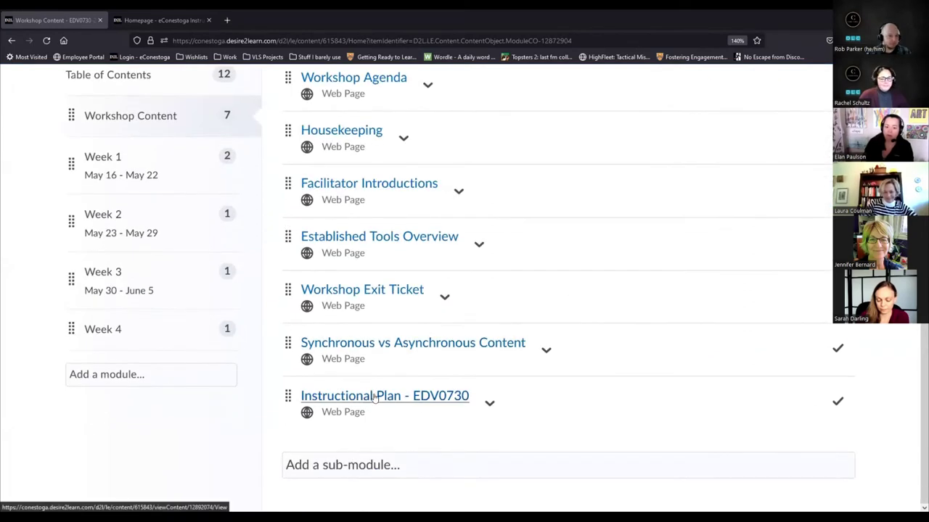
{"action": "left_click", "coordinate": [374, 397]}
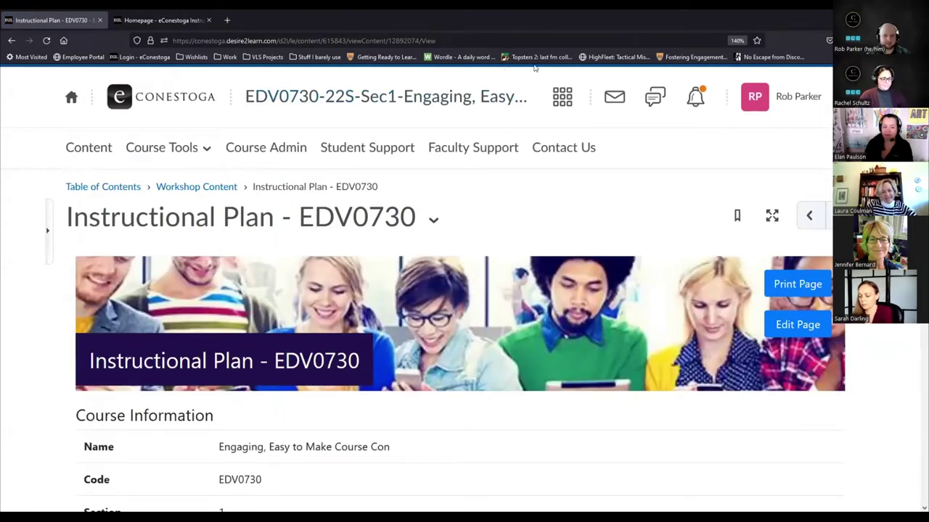
{"action": "scroll", "coordinate": [646, 180], "scroll_direction": "down", "scroll_amount": 2}
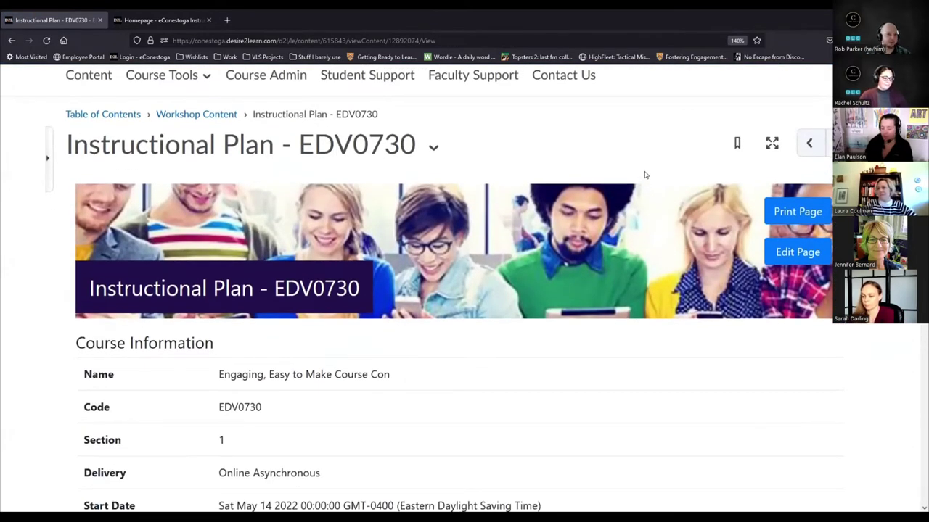
{"action": "scroll", "coordinate": [639, 152], "scroll_direction": "down", "scroll_amount": 1}
{"action": "scroll", "coordinate": [637, 142], "scroll_direction": "down", "scroll_amount": 1}
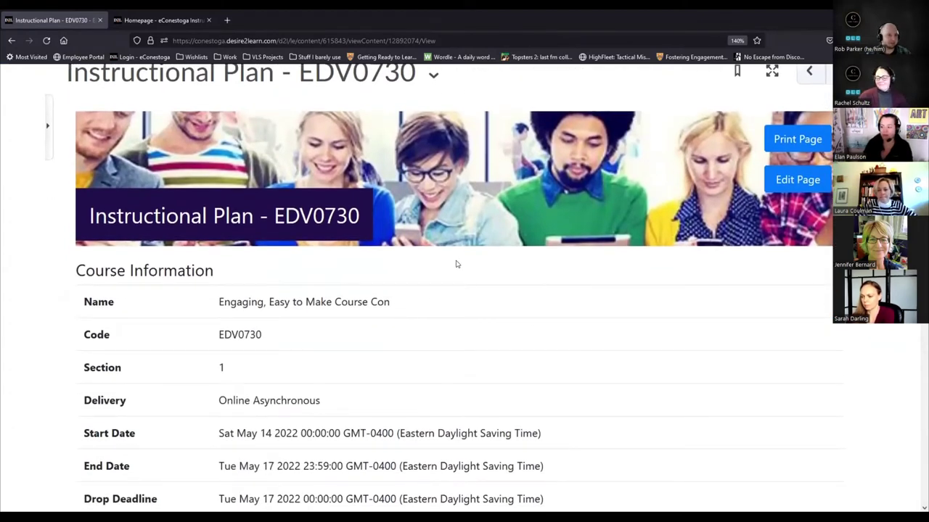
{"action": "scroll", "coordinate": [454, 263], "scroll_direction": "down", "scroll_amount": 2}
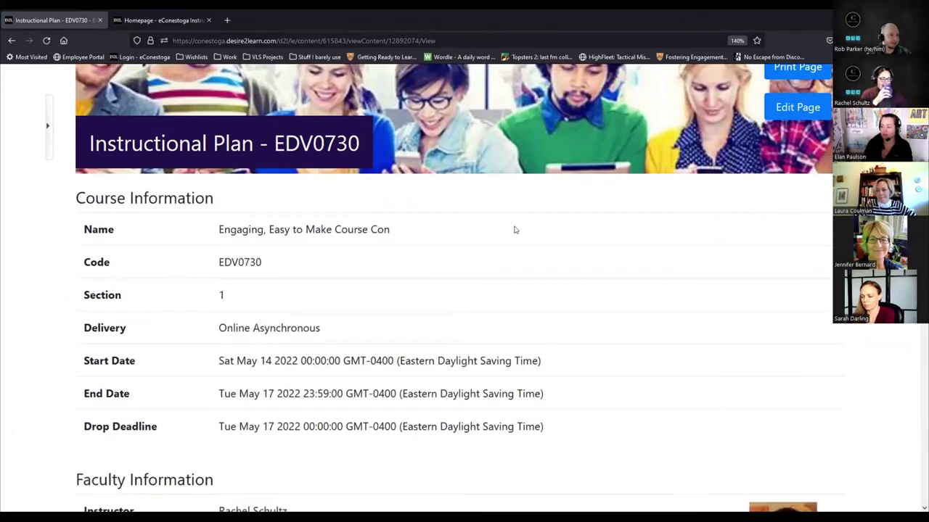
{"action": "scroll", "coordinate": [512, 231], "scroll_direction": "up", "scroll_amount": 5}
{"action": "scroll", "coordinate": [373, 238], "scroll_direction": "down", "scroll_amount": 3}
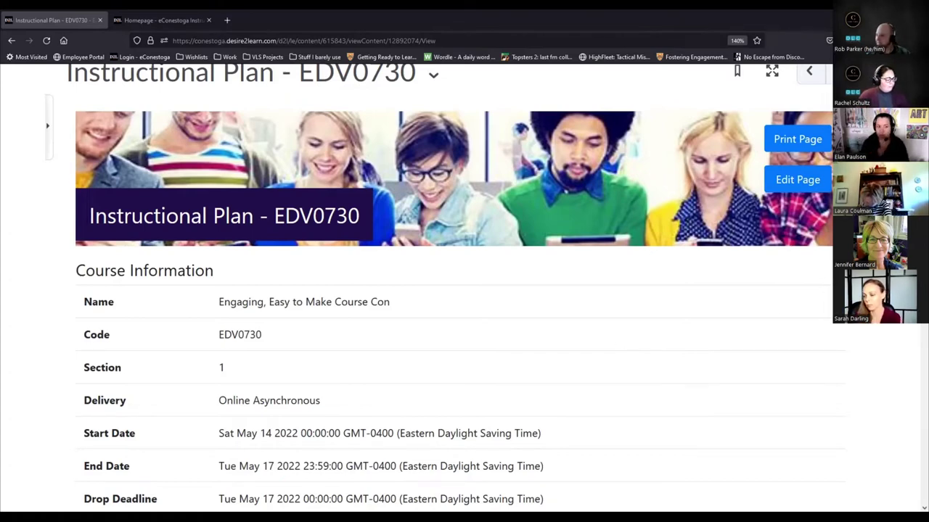
{"action": "scroll", "coordinate": [492, 331], "scroll_direction": "down", "scroll_amount": 2}
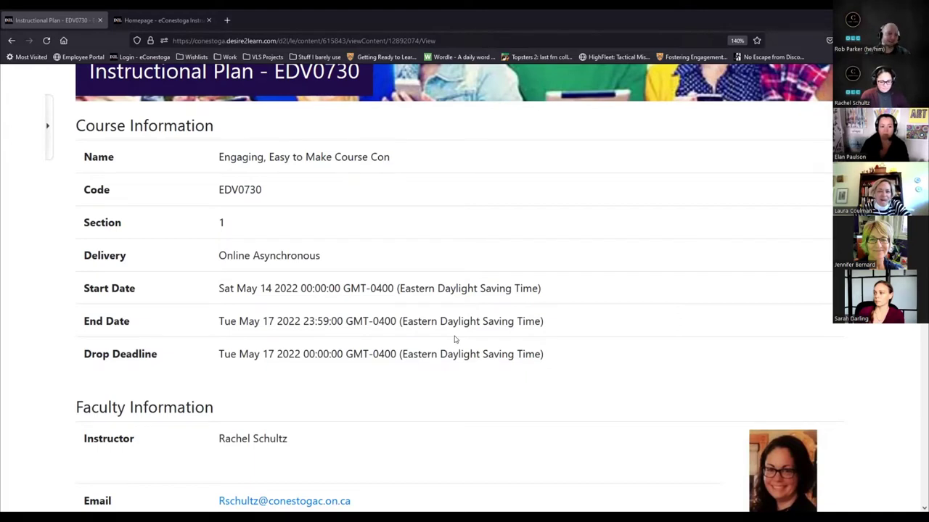
{"action": "scroll", "coordinate": [580, 261], "scroll_direction": "up", "scroll_amount": 2}
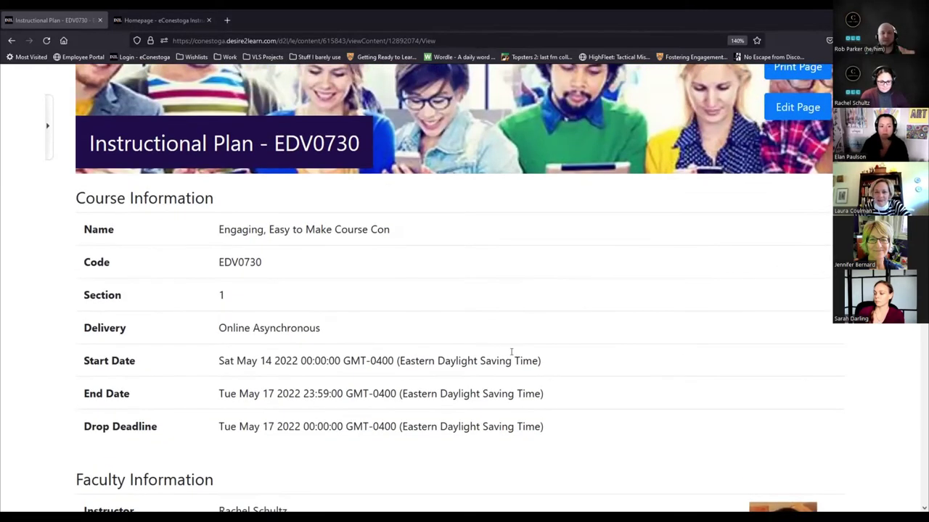
{"action": "scroll", "coordinate": [510, 388], "scroll_direction": "down", "scroll_amount": 2}
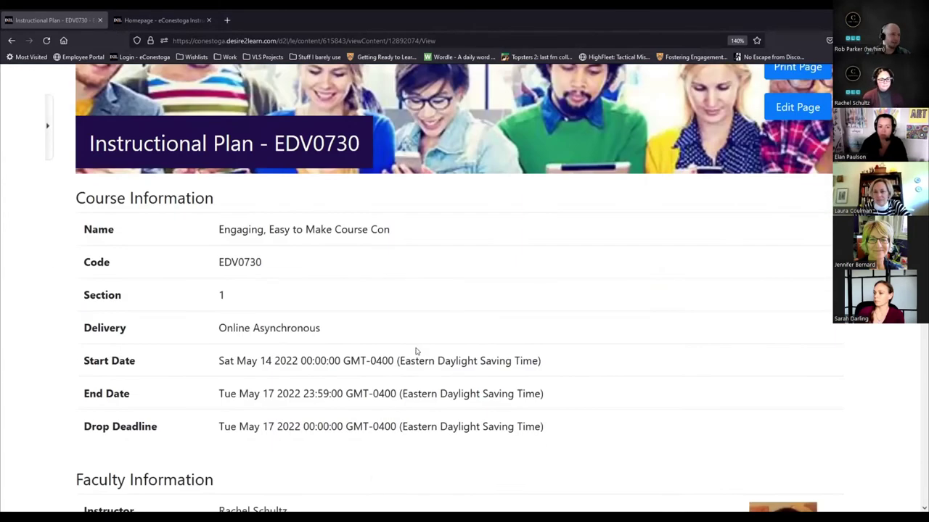
{"action": "scroll", "coordinate": [419, 341], "scroll_direction": "down", "scroll_amount": 1}
{"action": "scroll", "coordinate": [545, 256], "scroll_direction": "up", "scroll_amount": 1}
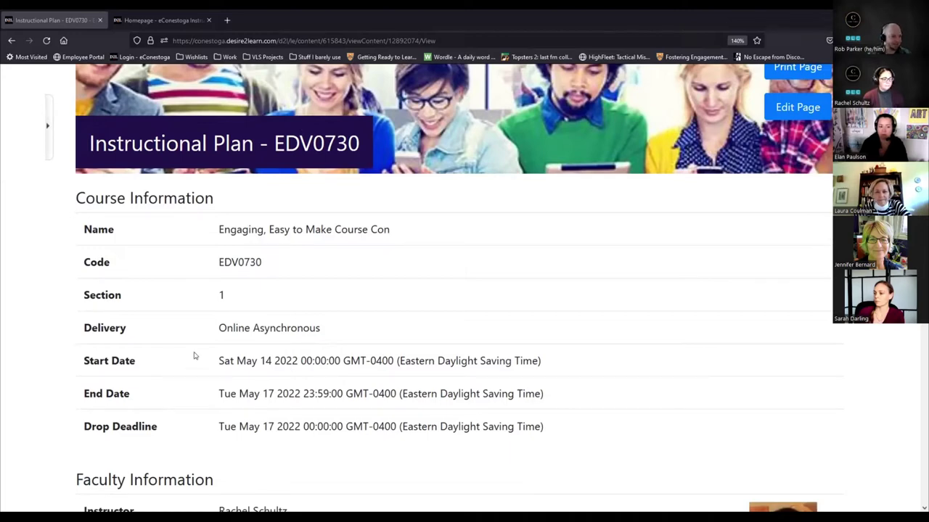
{"action": "scroll", "coordinate": [136, 358], "scroll_direction": "down", "scroll_amount": 1}
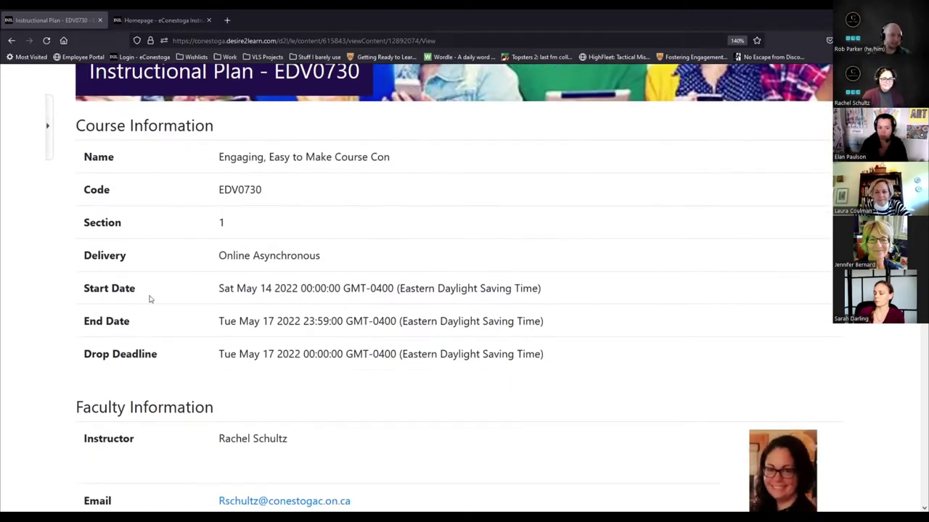
Step: Highlight the start date, end date and drop deadline in the instructional plan's Course Information
{"action": "left_click_drag", "start_coordinate": [85, 287], "coordinate": [308, 288]}
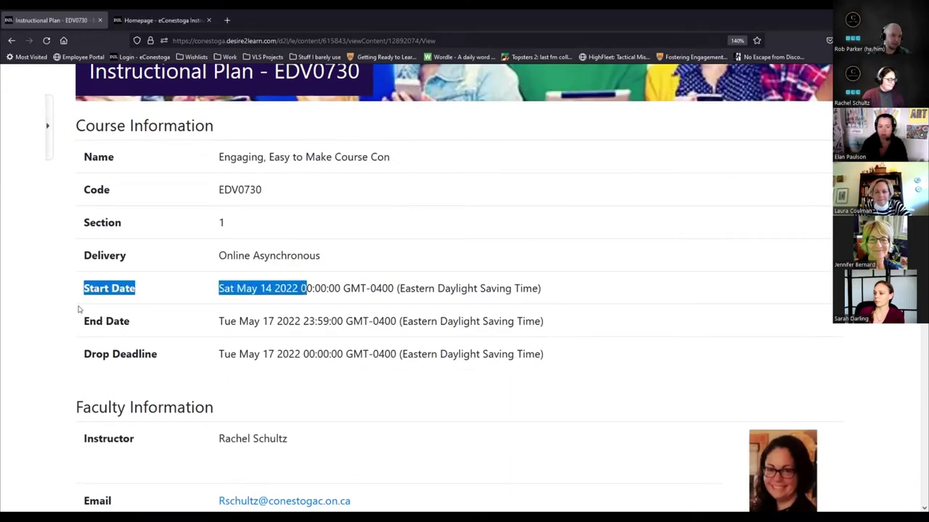
{"action": "left_click_drag", "start_coordinate": [75, 319], "coordinate": [385, 340]}
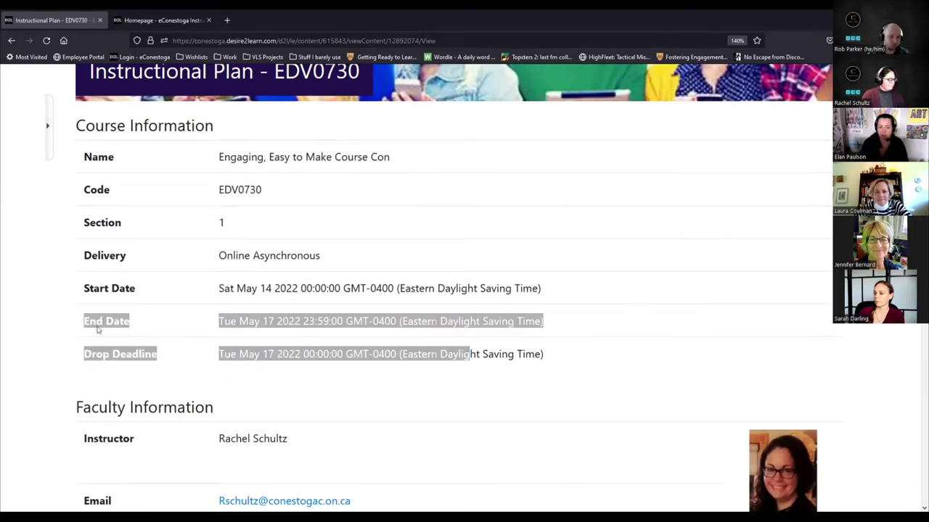
{"action": "left_click", "coordinate": [290, 356]}
Step: Examine the Faculty Information section, covering each instructor's contact details, availability and photo, down to the Program Notes
{"action": "scroll", "coordinate": [398, 359], "scroll_direction": "down", "scroll_amount": 1}
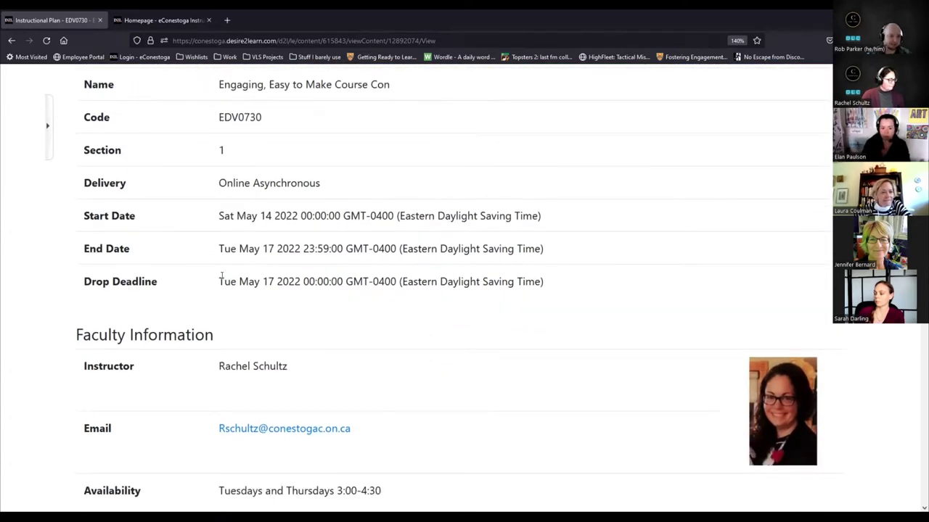
{"action": "scroll", "coordinate": [222, 276], "scroll_direction": "down", "scroll_amount": 2}
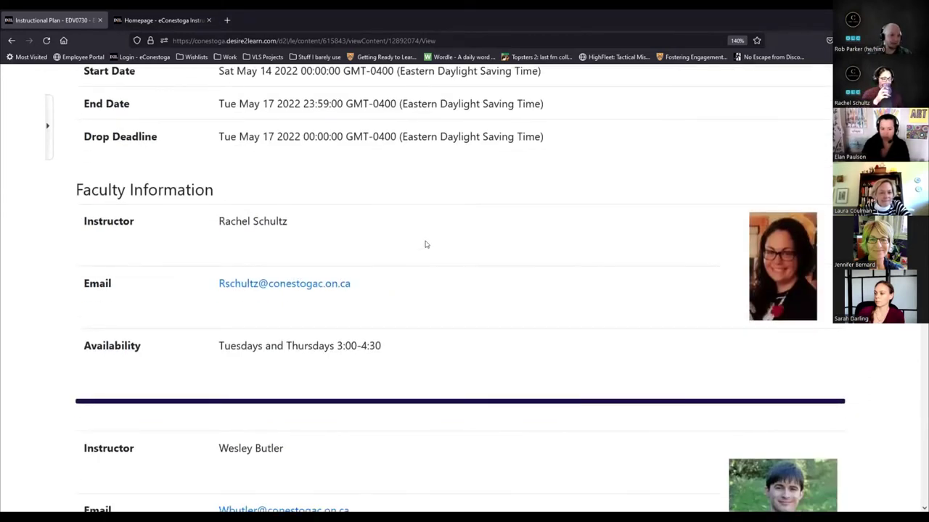
{"action": "scroll", "coordinate": [426, 244], "scroll_direction": "down", "scroll_amount": 1}
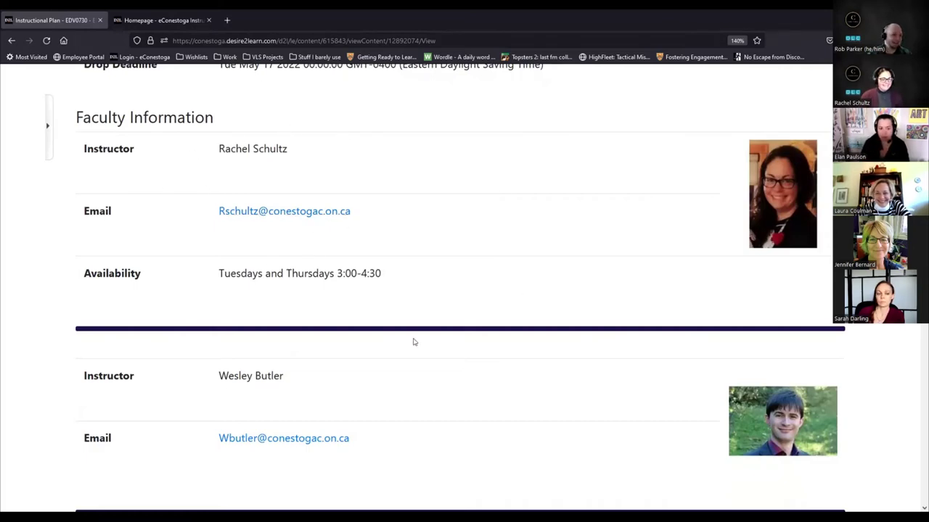
{"action": "scroll", "coordinate": [769, 214], "scroll_direction": "up", "scroll_amount": 8}
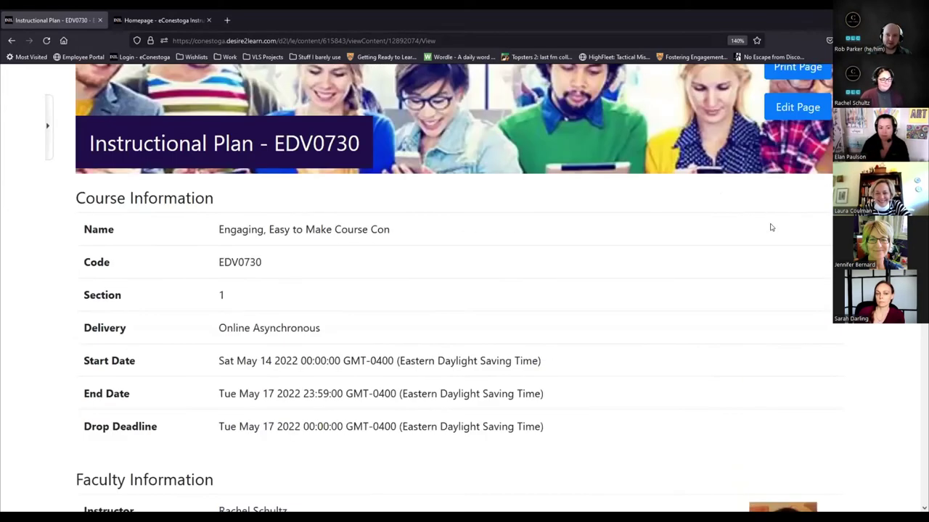
{"action": "scroll", "coordinate": [762, 319], "scroll_direction": "down", "scroll_amount": 5}
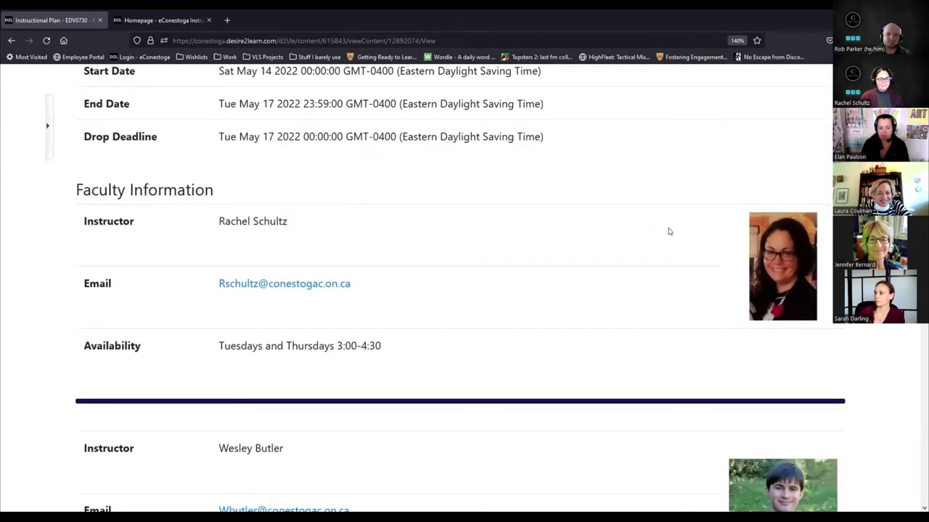
{"action": "scroll", "coordinate": [642, 254], "scroll_direction": "down", "scroll_amount": 3}
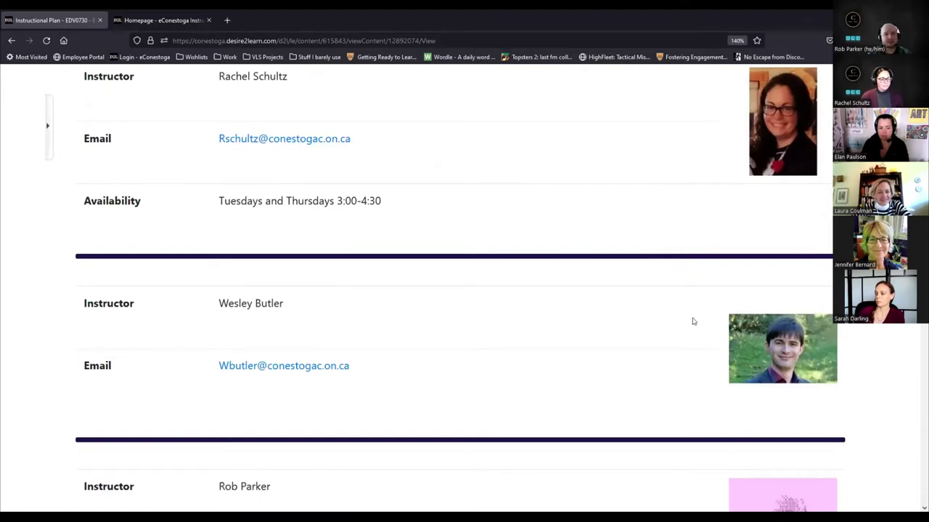
{"action": "scroll", "coordinate": [801, 420], "scroll_direction": "down", "scroll_amount": 3}
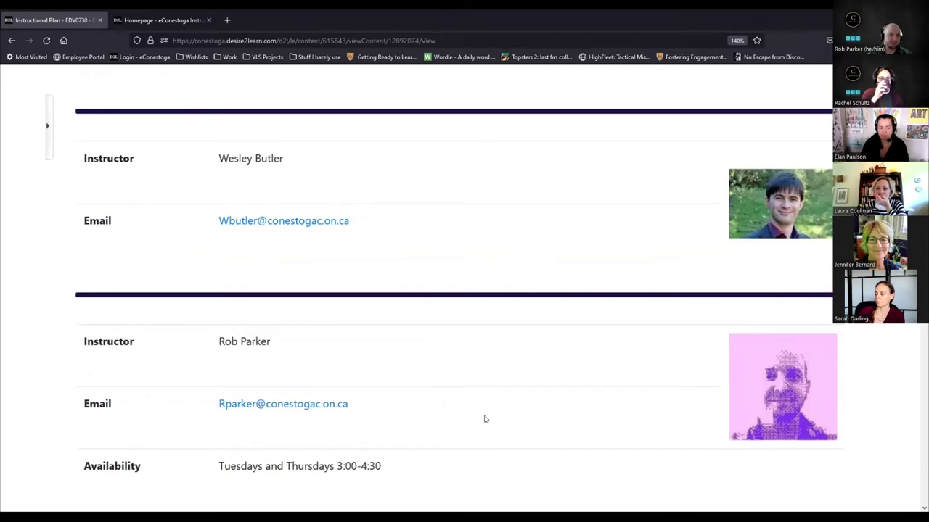
{"action": "scroll", "coordinate": [460, 429], "scroll_direction": "down", "scroll_amount": 2}
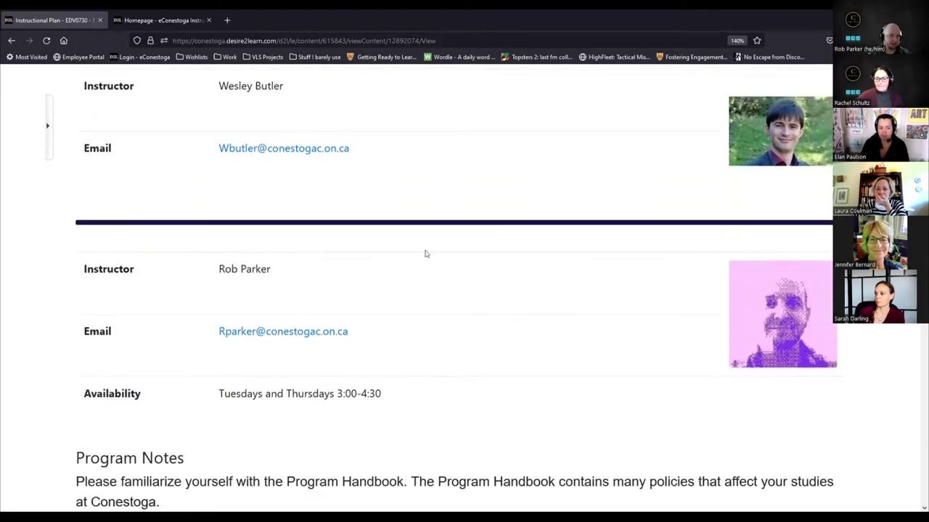
Step: Highlight the availability entries of the third and first instructors in the Faculty Information section
{"action": "scroll", "coordinate": [545, 322], "scroll_direction": "up", "scroll_amount": 10}
{"action": "scroll", "coordinate": [651, 353], "scroll_direction": "down", "scroll_amount": 15}
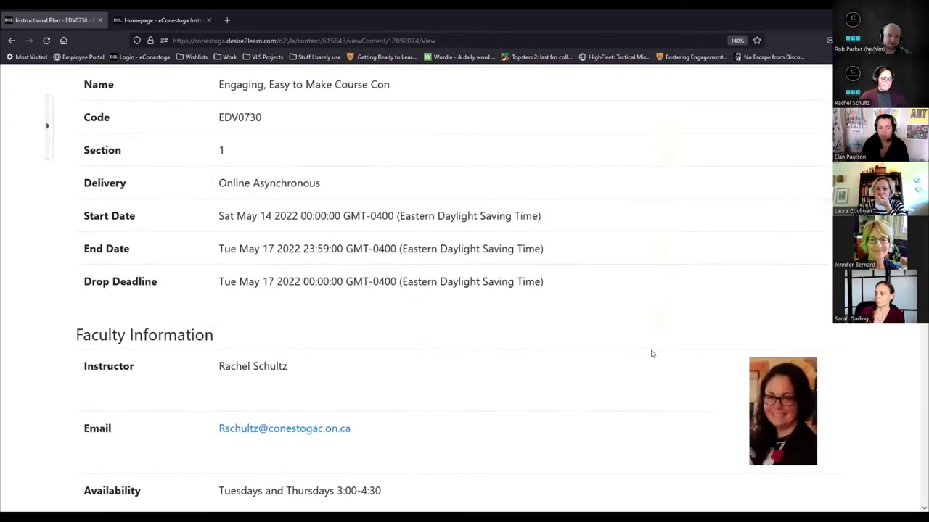
{"action": "left_click_drag", "start_coordinate": [383, 248], "coordinate": [217, 248]}
{"action": "scroll", "coordinate": [501, 321], "scroll_direction": "up", "scroll_amount": 5}
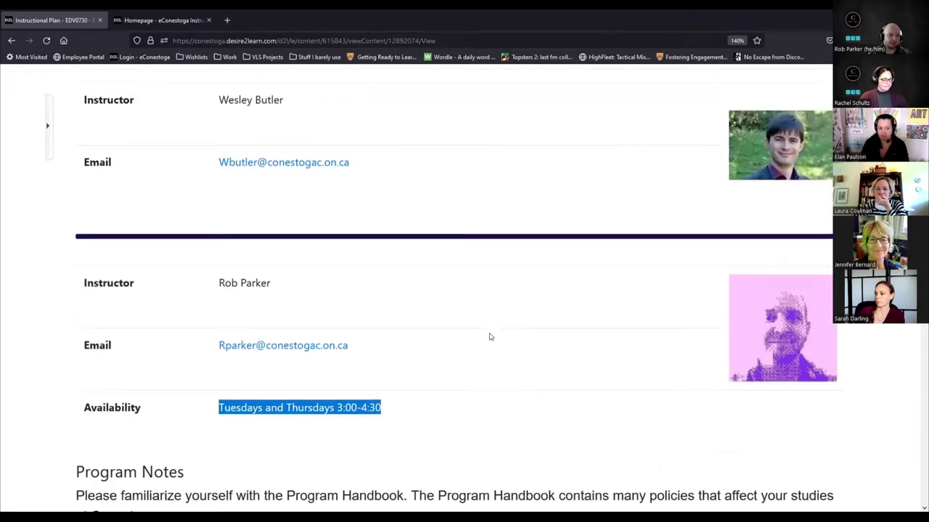
{"action": "triple_click", "coordinate": [327, 195]}
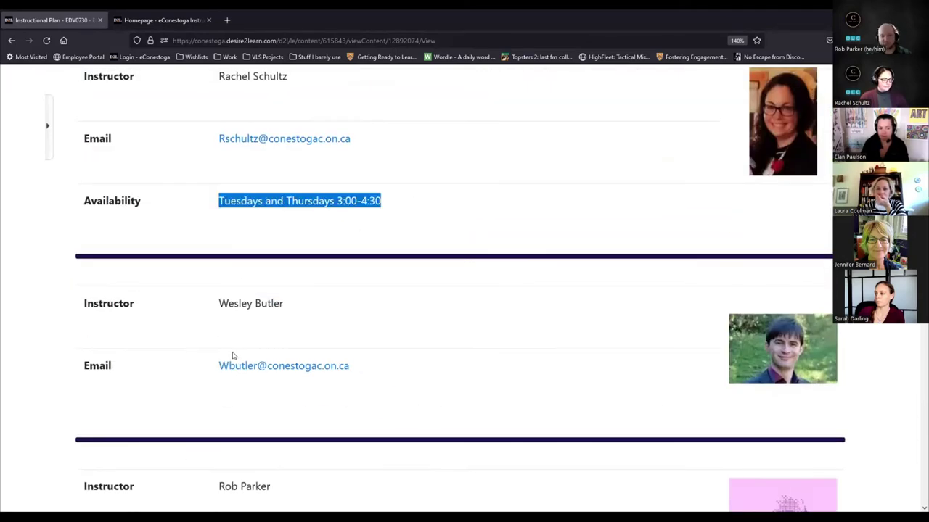
{"action": "scroll", "coordinate": [247, 385], "scroll_direction": "down", "scroll_amount": 3}
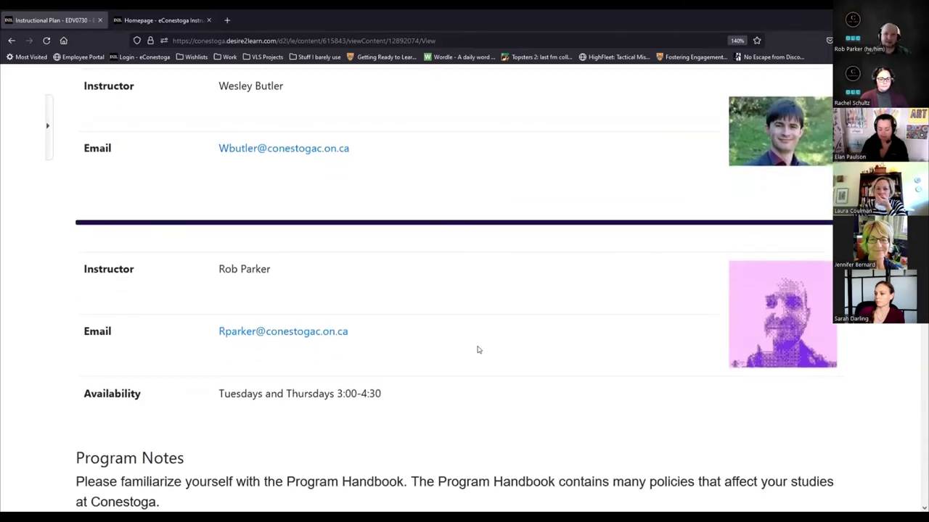
Step: Examine the Program Notes and Course Specific Notes, from Academic Integrity through the Note on Course Content, down to the Evaluation Summary
{"action": "scroll", "coordinate": [477, 351], "scroll_direction": "down", "scroll_amount": 3}
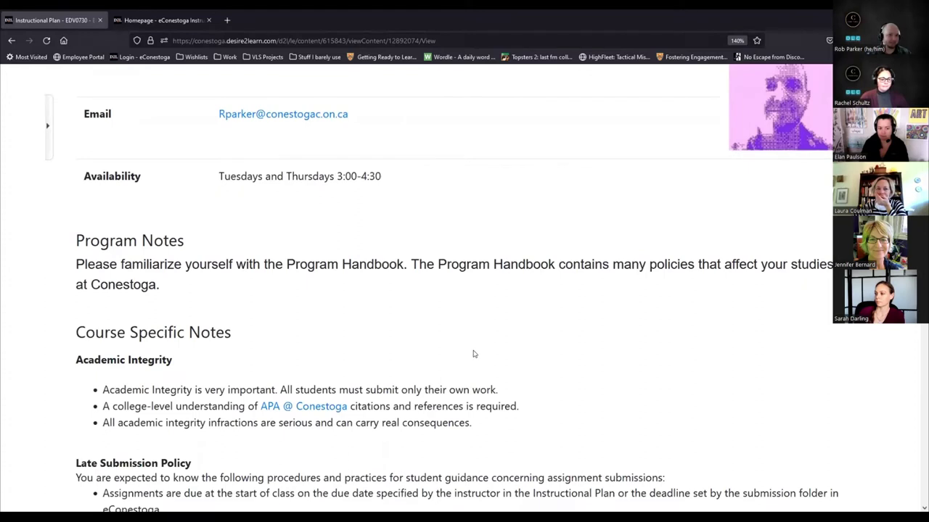
{"action": "scroll", "coordinate": [434, 325], "scroll_direction": "down", "scroll_amount": 1}
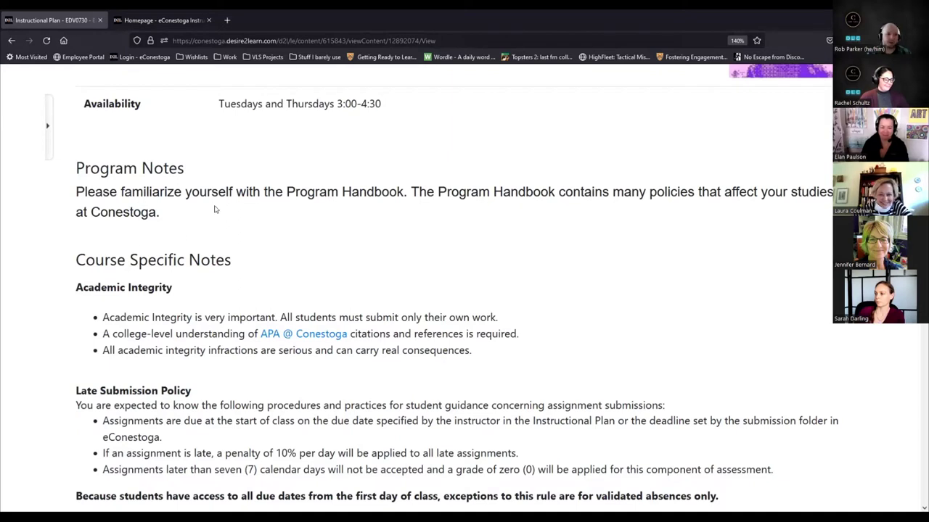
{"action": "scroll", "coordinate": [416, 245], "scroll_direction": "down", "scroll_amount": 2}
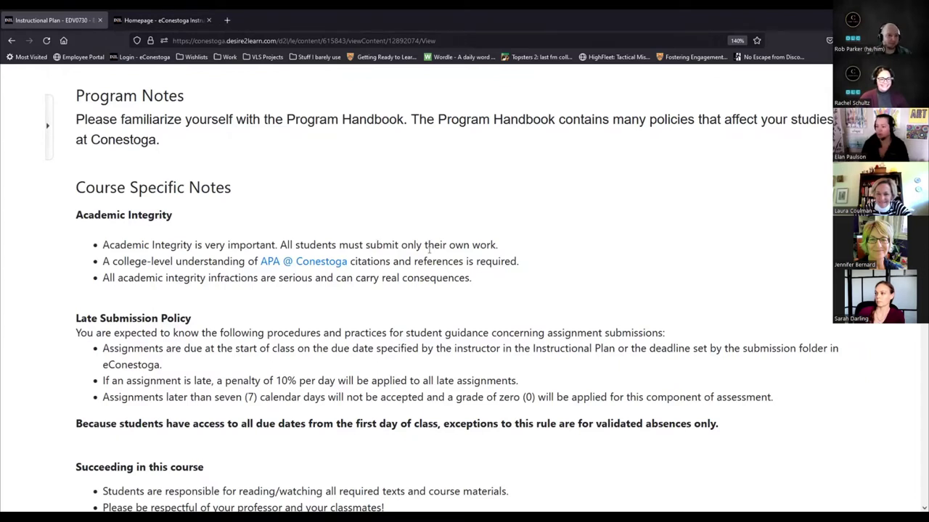
{"action": "scroll", "coordinate": [416, 245], "scroll_direction": "down", "scroll_amount": 2}
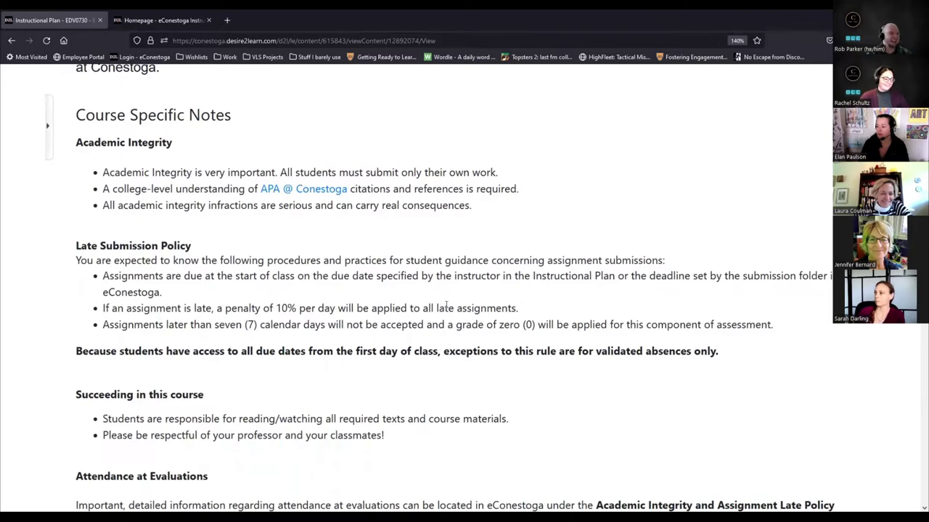
{"action": "scroll", "coordinate": [444, 308], "scroll_direction": "down", "scroll_amount": 2}
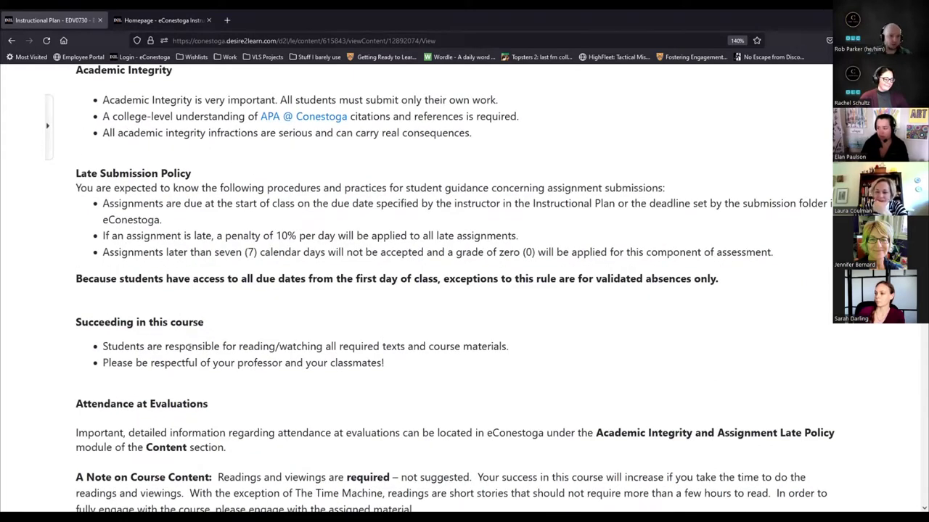
{"action": "scroll", "coordinate": [206, 346], "scroll_direction": "down", "scroll_amount": 2}
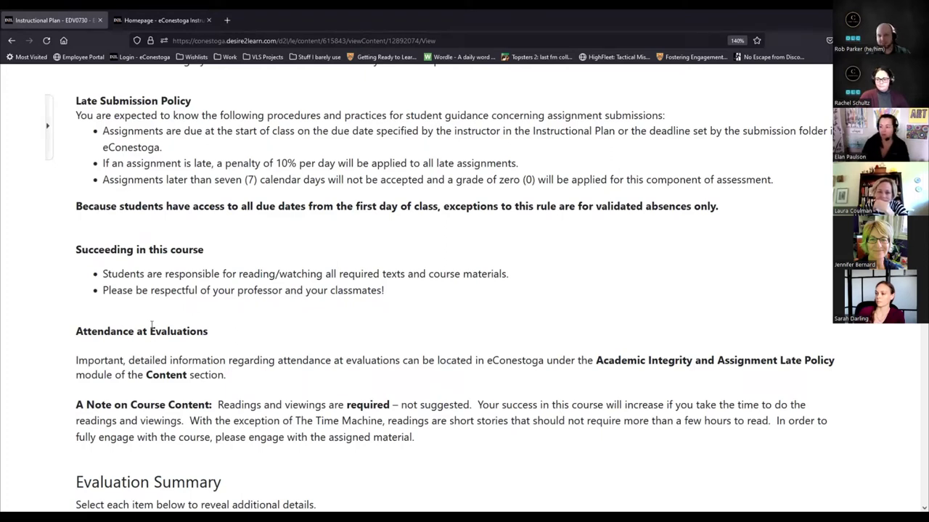
{"action": "scroll", "coordinate": [147, 347], "scroll_direction": "down", "scroll_amount": 5}
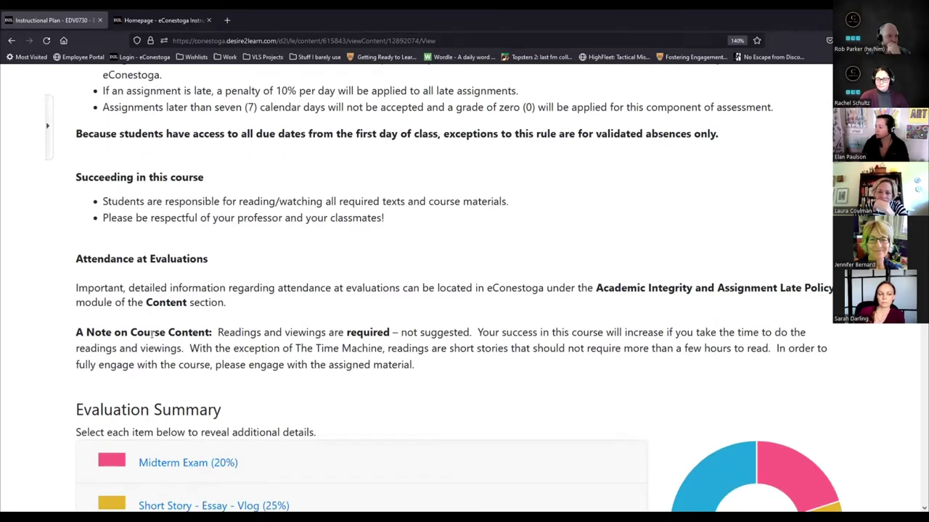
{"action": "scroll", "coordinate": [642, 372], "scroll_direction": "down", "scroll_amount": 2}
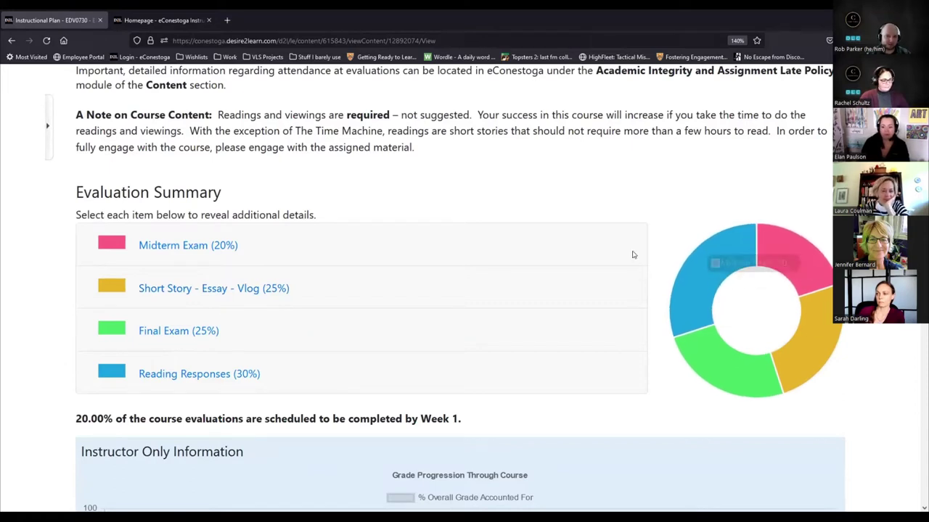
Step: Expand the Midterm Exam item in the Evaluation Summary to view its details
{"action": "left_click", "coordinate": [441, 242]}
{"action": "left_click", "coordinate": [442, 242]}
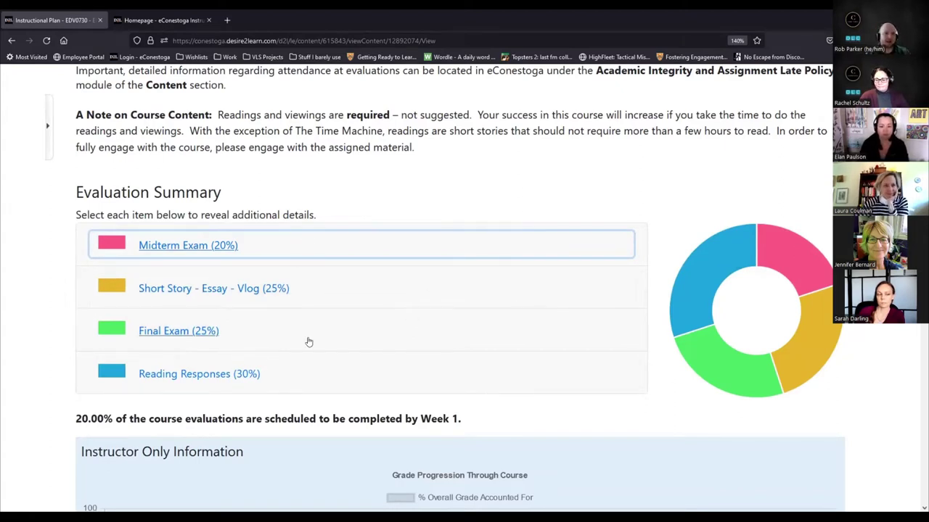
{"action": "left_click", "coordinate": [338, 247]}
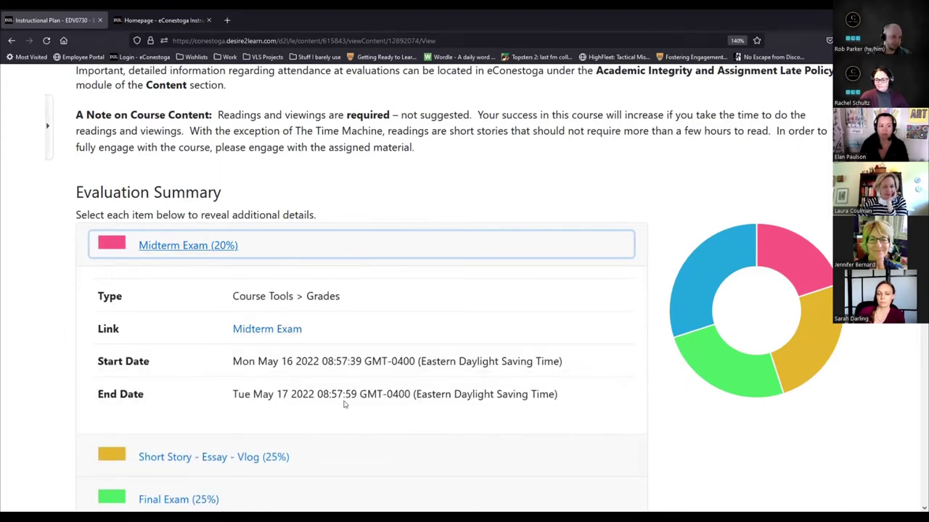
{"action": "scroll", "coordinate": [344, 404], "scroll_direction": "down", "scroll_amount": 2}
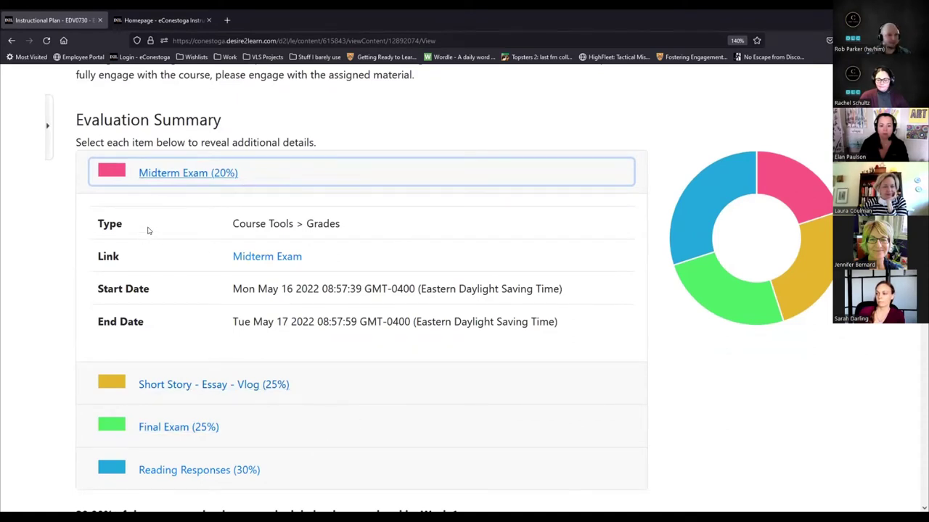
Step: Highlight the type, start date and end date in the Midterm Exam details
{"action": "left_click_drag", "start_coordinate": [97, 212], "coordinate": [172, 213]}
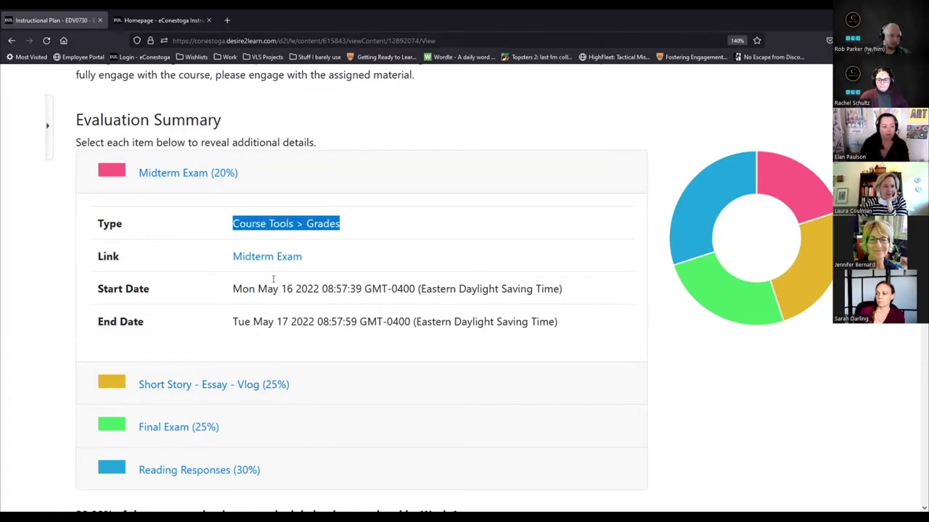
{"action": "left_click_drag", "start_coordinate": [215, 297], "coordinate": [601, 295]}
{"action": "left_click", "coordinate": [520, 312]}
{"action": "left_click_drag", "start_coordinate": [520, 313], "coordinate": [174, 288]}
{"action": "scroll", "coordinate": [247, 348], "scroll_direction": "up", "scroll_amount": 3}
{"action": "scroll", "coordinate": [242, 354], "scroll_direction": "down", "scroll_amount": 4}
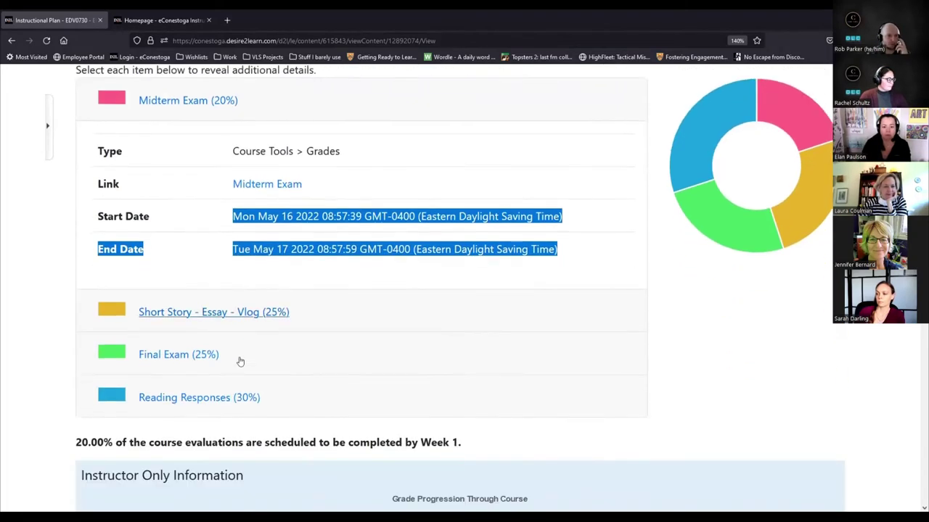
Step: Expand the Short Story - Essay - Vlog evaluation item and highlight its submission instructions below the rubric links
{"action": "scroll", "coordinate": [240, 362], "scroll_direction": "down", "scroll_amount": 2}
{"action": "left_click", "coordinate": [259, 239]}
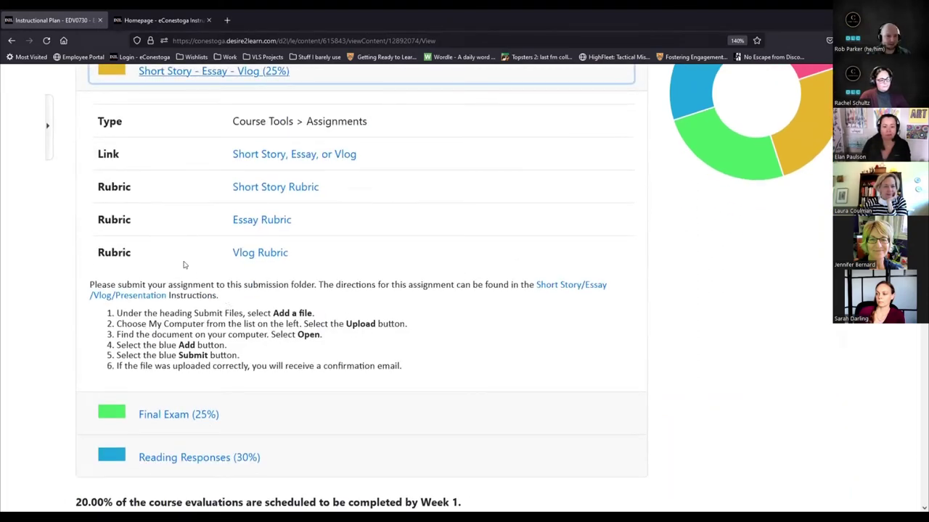
{"action": "scroll", "coordinate": [327, 349], "scroll_direction": "up", "scroll_amount": 1}
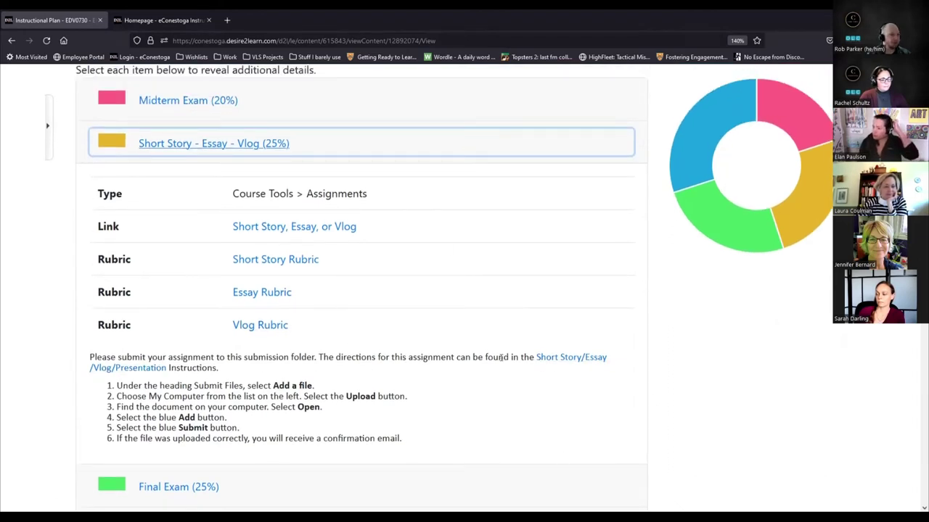
{"action": "triple_click", "coordinate": [266, 439]}
{"action": "left_click_drag", "start_coordinate": [266, 414], "coordinate": [89, 355]}
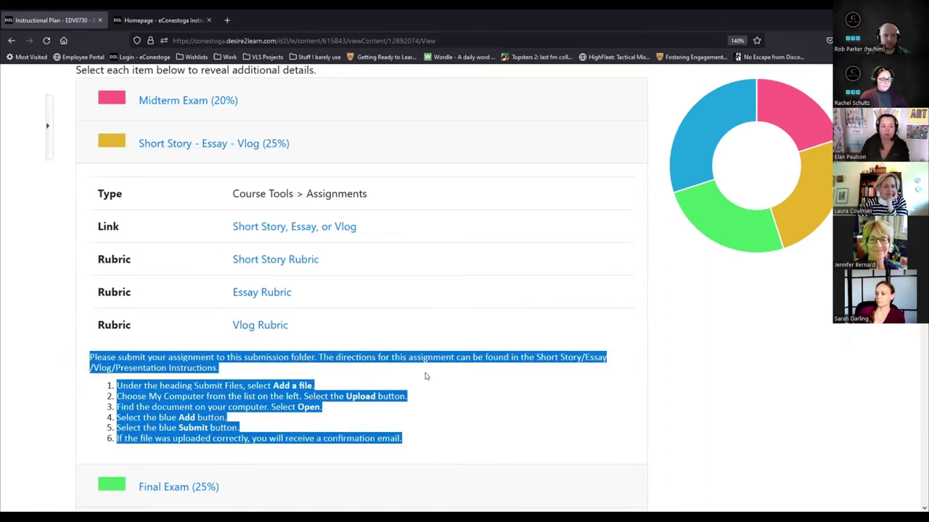
{"action": "left_click", "coordinate": [435, 337]}
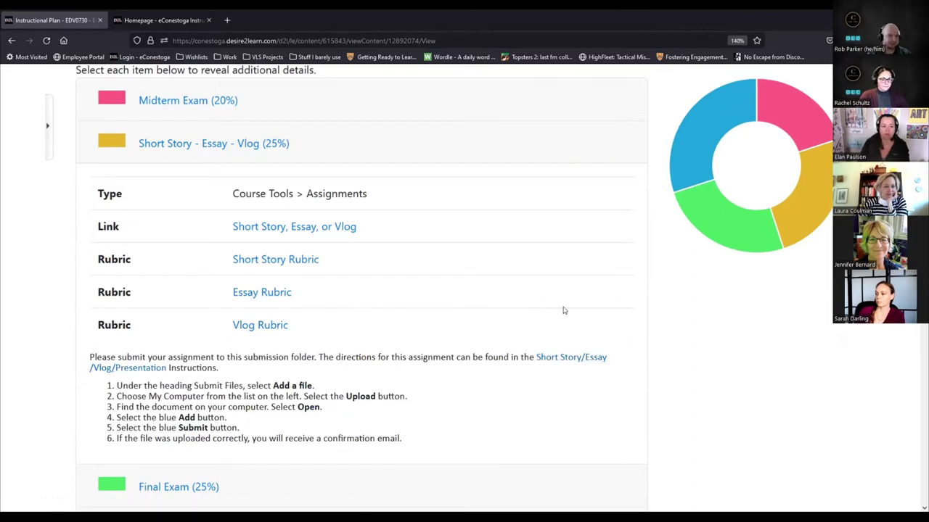
Step: Expand the Final Exam item in the Evaluation Summary to view its type, link and details
{"action": "scroll", "coordinate": [534, 365], "scroll_direction": "down", "scroll_amount": 2}
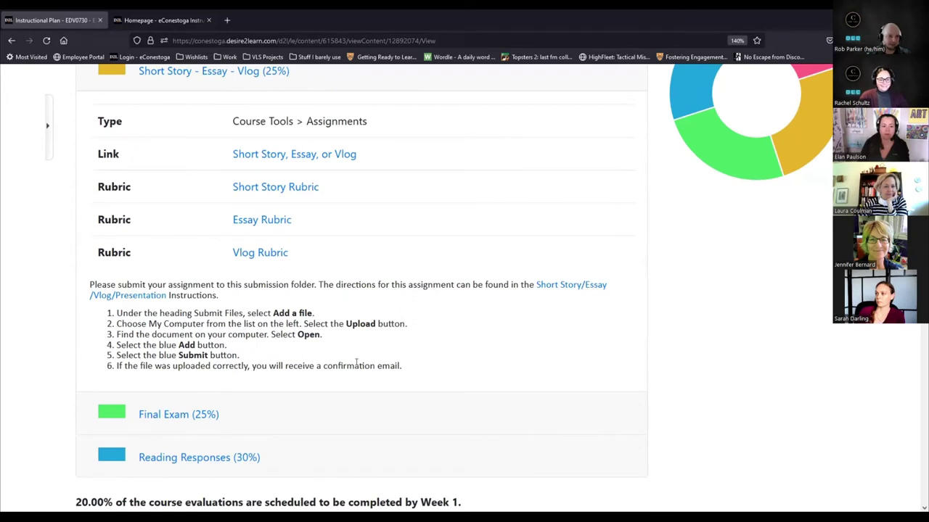
{"action": "left_click", "coordinate": [321, 413]}
{"action": "scroll", "coordinate": [418, 364], "scroll_direction": "up", "scroll_amount": 2}
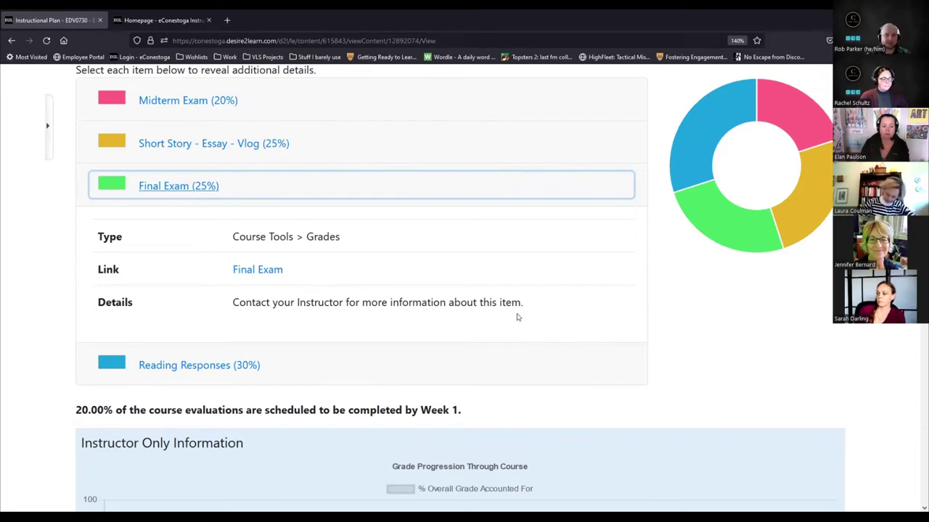
Step: Examine the Grade Progression Through Course chart in the Instructor Only Information section
{"action": "scroll", "coordinate": [520, 320], "scroll_direction": "down", "scroll_amount": 2}
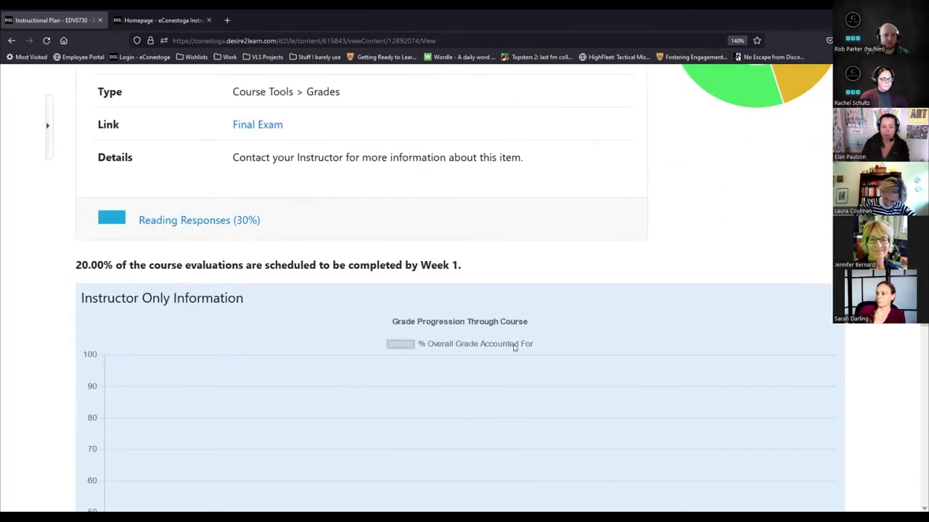
{"action": "scroll", "coordinate": [319, 304], "scroll_direction": "down", "scroll_amount": 1}
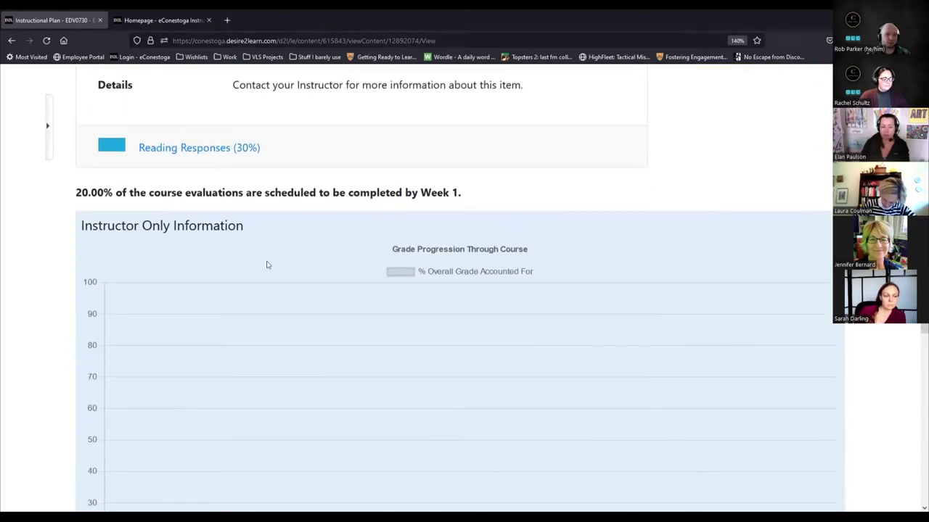
{"action": "scroll", "coordinate": [353, 317], "scroll_direction": "down", "scroll_amount": 3}
{"action": "scroll", "coordinate": [437, 307], "scroll_direction": "up", "scroll_amount": 2}
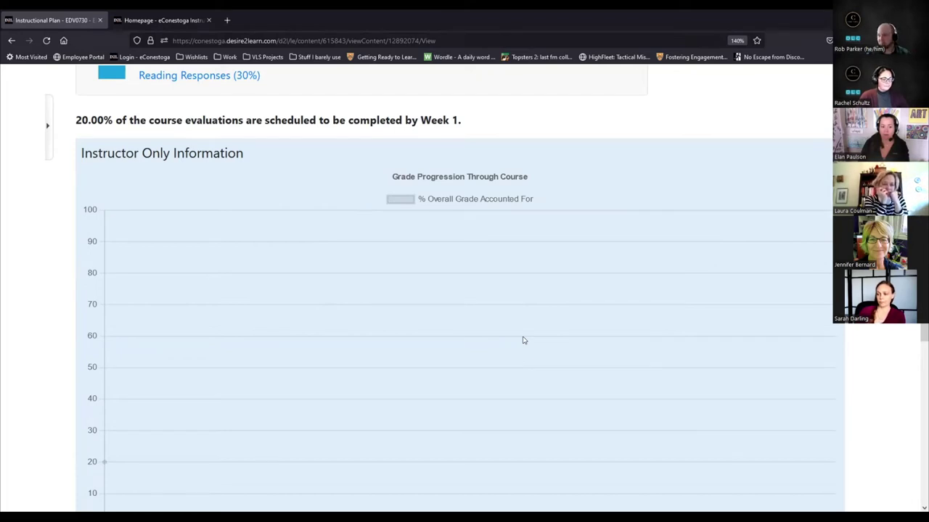
{"action": "scroll", "coordinate": [542, 227], "scroll_direction": "down", "scroll_amount": 2}
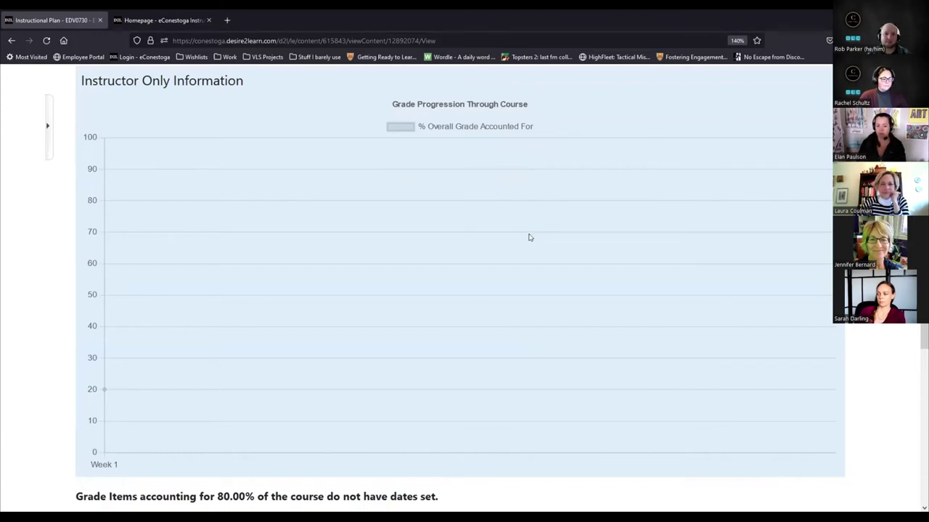
Step: Highlight the statements about grade items without dates and review the list of those items down to the Course Schedule
{"action": "scroll", "coordinate": [528, 236], "scroll_direction": "down", "scroll_amount": 3}
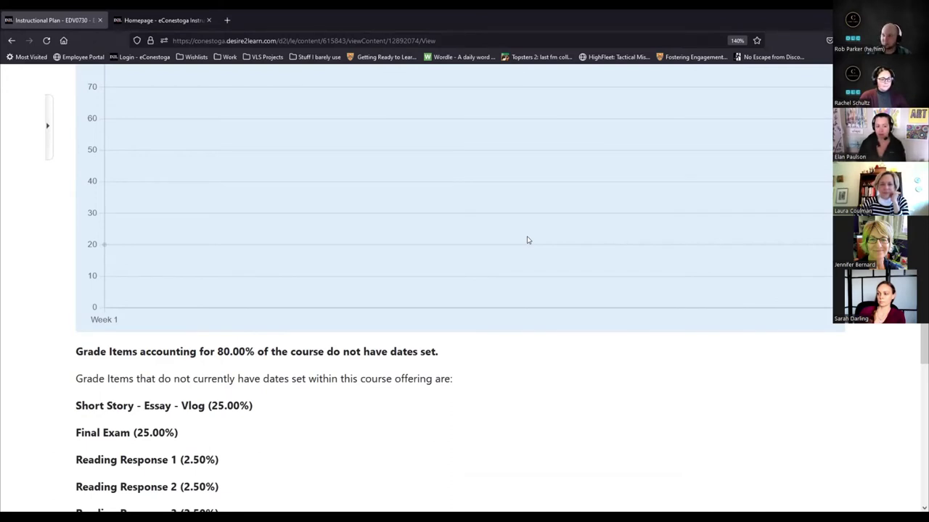
{"action": "scroll", "coordinate": [449, 355], "scroll_direction": "down", "scroll_amount": 1}
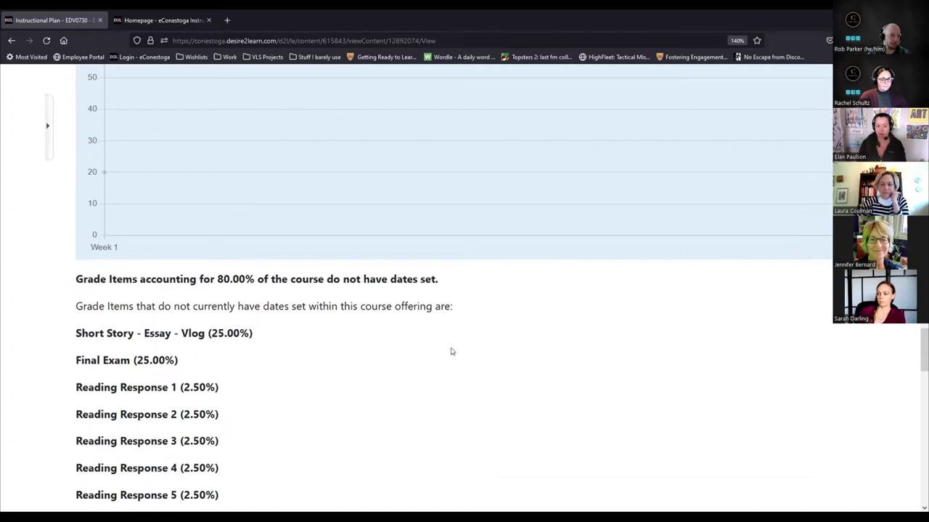
{"action": "scroll", "coordinate": [451, 351], "scroll_direction": "down", "scroll_amount": 1}
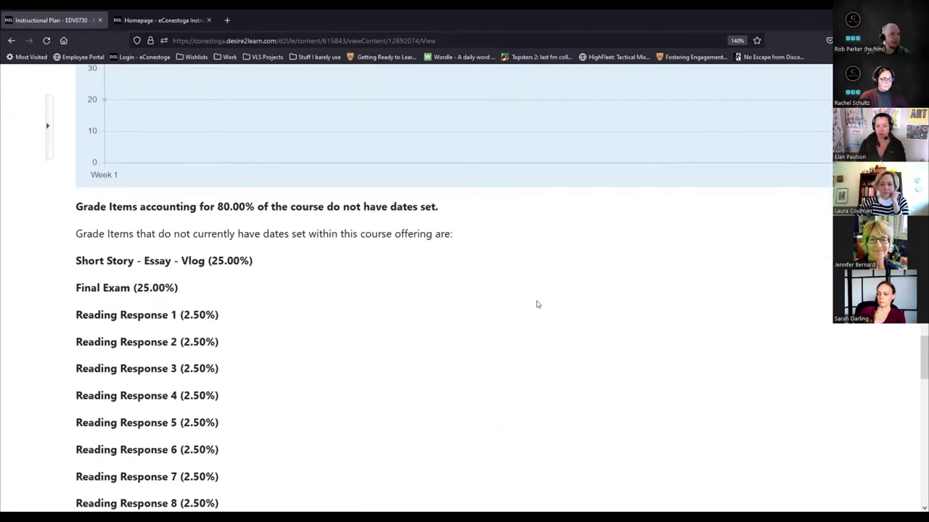
{"action": "left_click_drag", "start_coordinate": [72, 207], "coordinate": [477, 349]}
{"action": "left_click", "coordinate": [477, 349]}
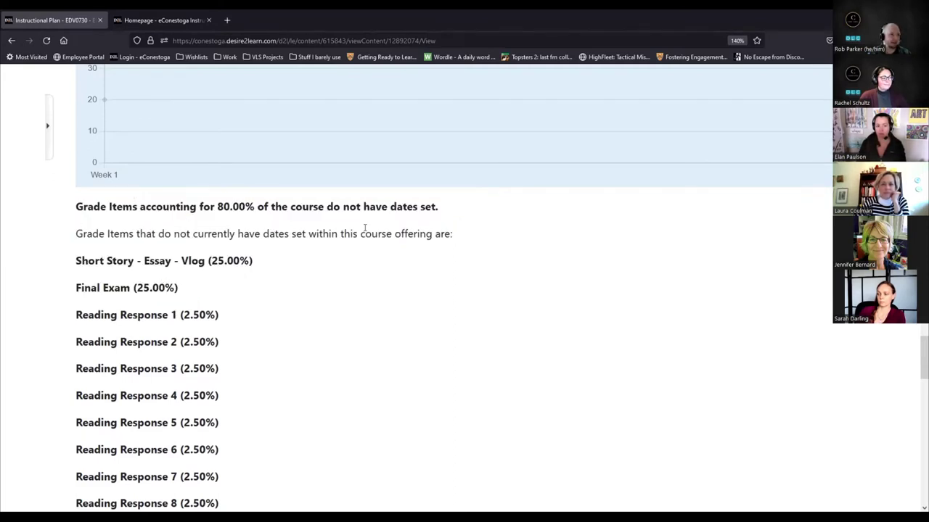
{"action": "left_click_drag", "start_coordinate": [473, 235], "coordinate": [46, 238]}
{"action": "scroll", "coordinate": [222, 332], "scroll_direction": "down", "scroll_amount": 2}
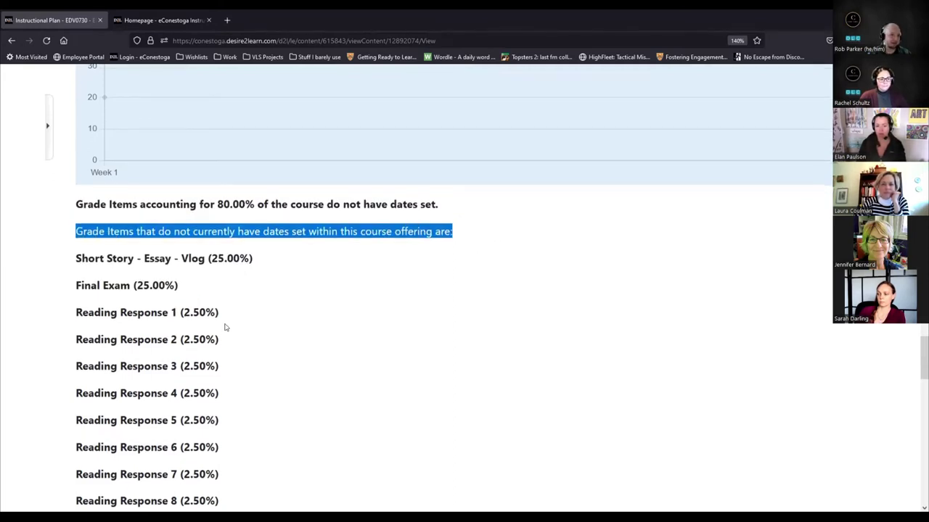
{"action": "scroll", "coordinate": [321, 332], "scroll_direction": "down", "scroll_amount": 3}
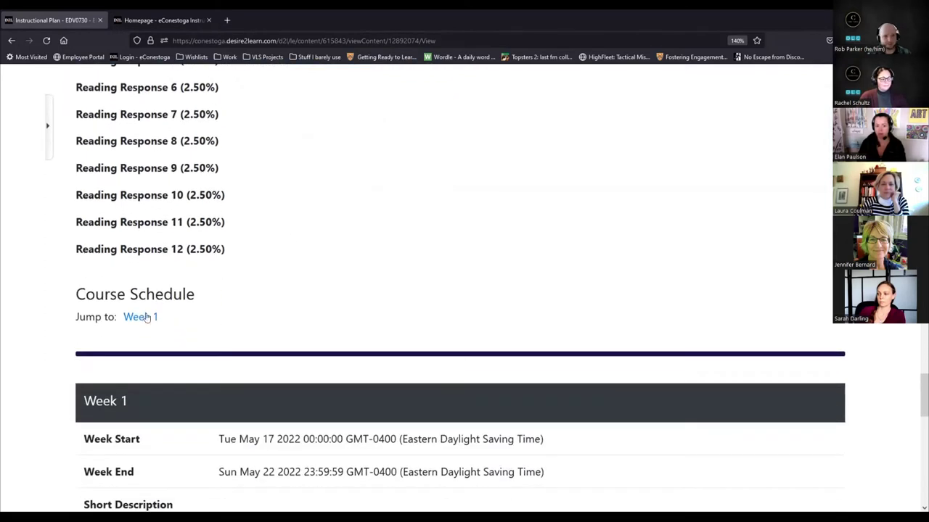
{"action": "scroll", "coordinate": [145, 323], "scroll_direction": "up", "scroll_amount": 5}
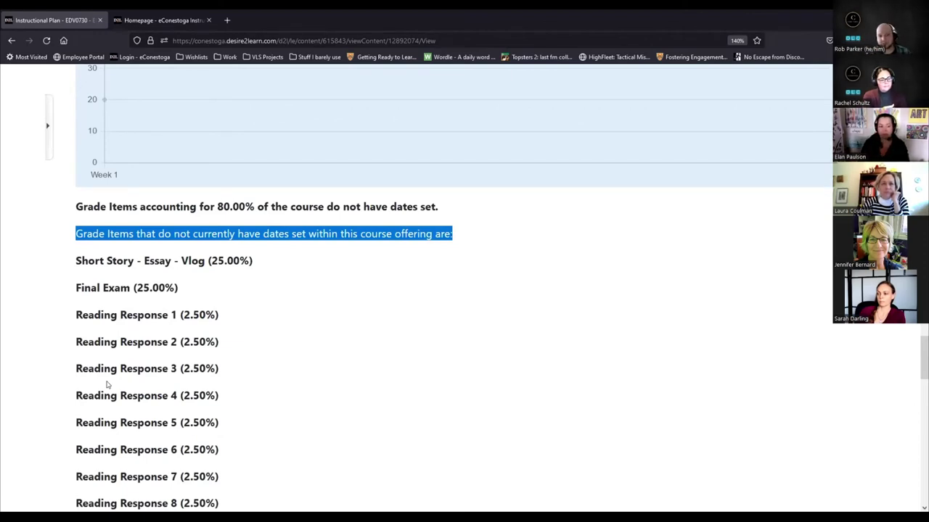
{"action": "scroll", "coordinate": [95, 392], "scroll_direction": "down", "scroll_amount": 5}
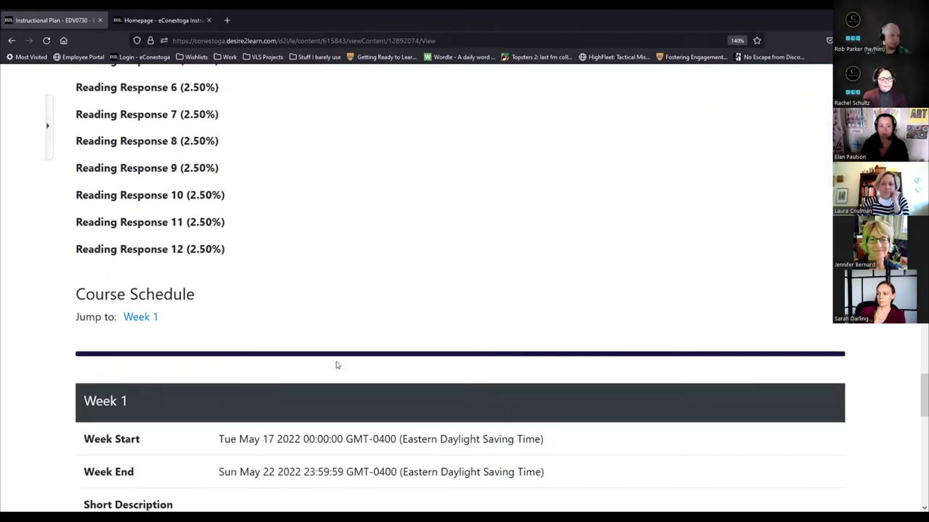
Step: Review the Week 1 block of the Course Schedule and highlight its Week Start date
{"action": "scroll", "coordinate": [199, 417], "scroll_direction": "down", "scroll_amount": 3}
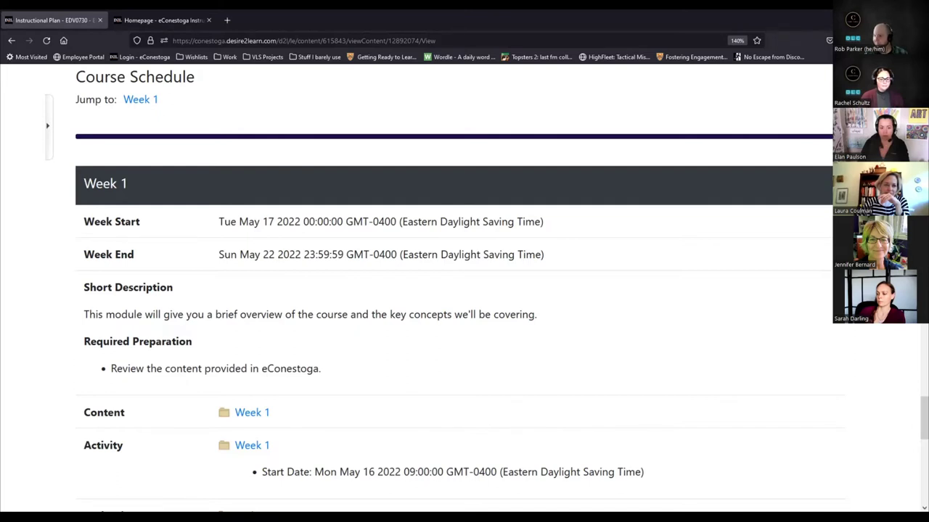
{"action": "scroll", "coordinate": [342, 271], "scroll_direction": "down", "scroll_amount": 2}
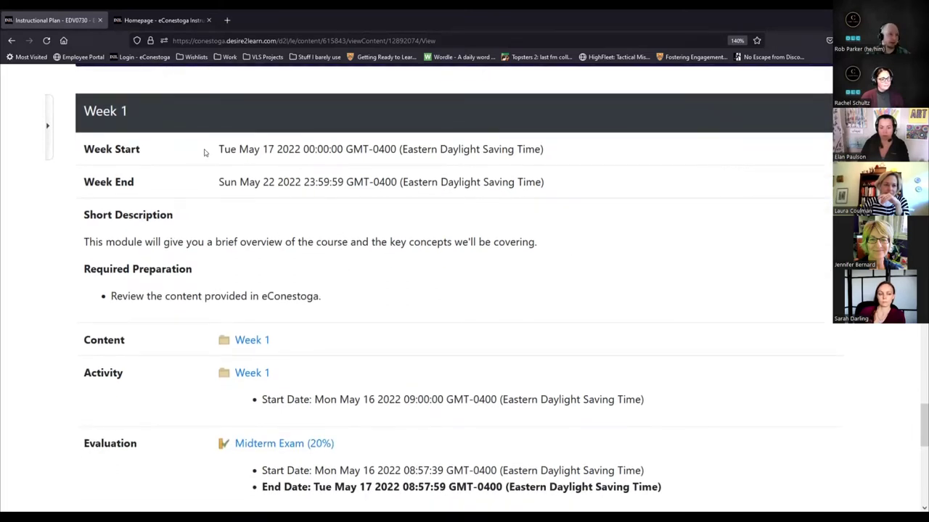
{"action": "left_click_drag", "start_coordinate": [202, 151], "coordinate": [566, 155]}
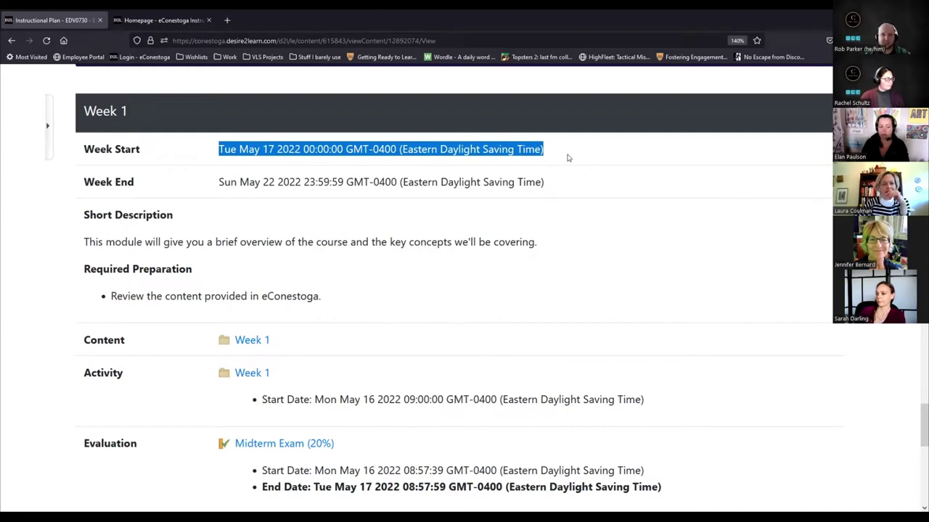
{"action": "scroll", "coordinate": [538, 183], "scroll_direction": "down", "scroll_amount": 2}
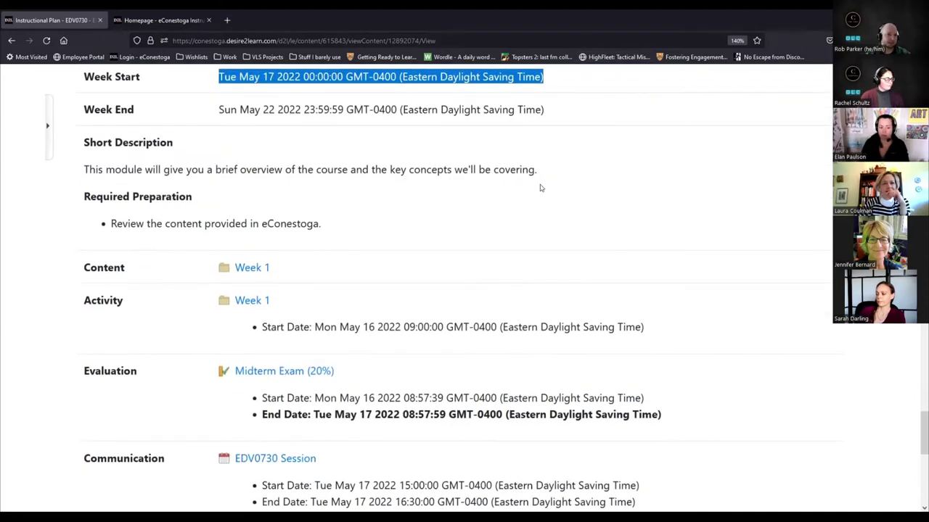
{"action": "scroll", "coordinate": [259, 143], "scroll_direction": "up", "scroll_amount": 4}
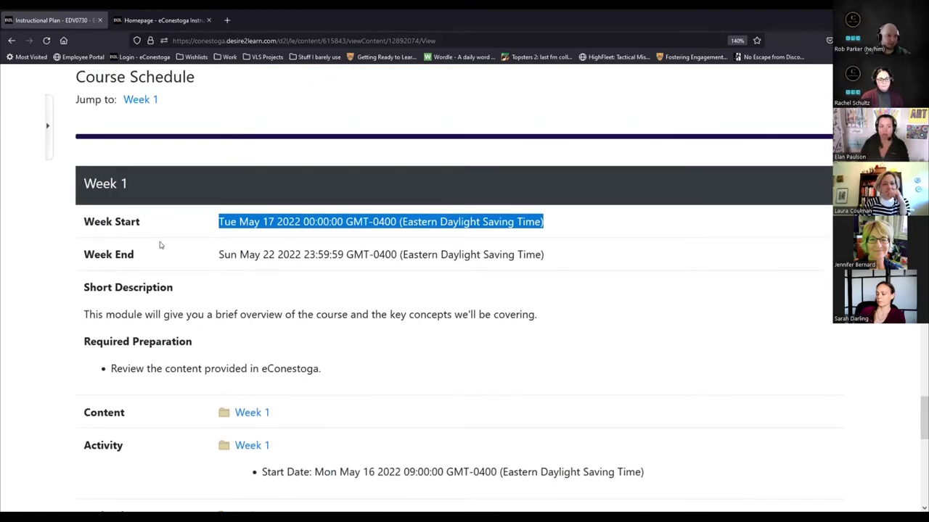
{"action": "scroll", "coordinate": [231, 298], "scroll_direction": "down", "scroll_amount": 2}
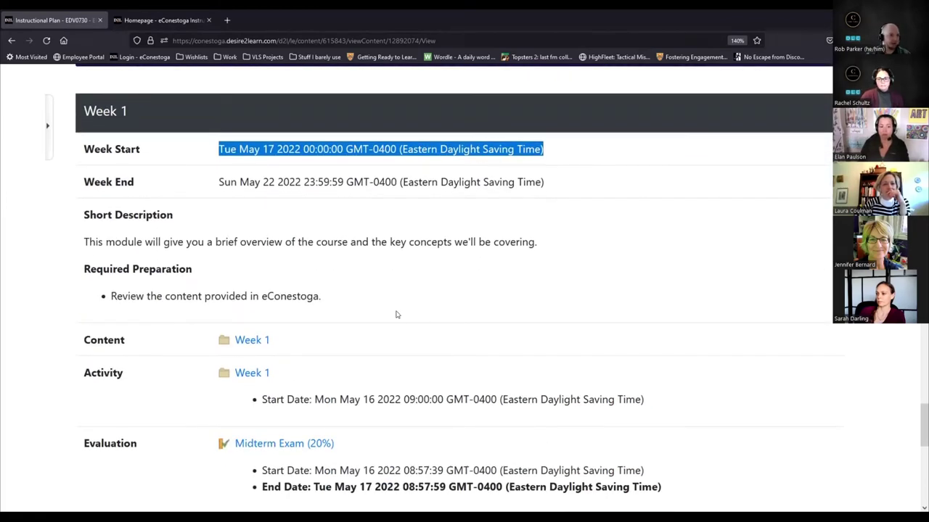
Step: Highlight Week 1's Short Description and Required Preparation text and view the Content and Activity entries below
{"action": "left_click_drag", "start_coordinate": [79, 215], "coordinate": [356, 292]}
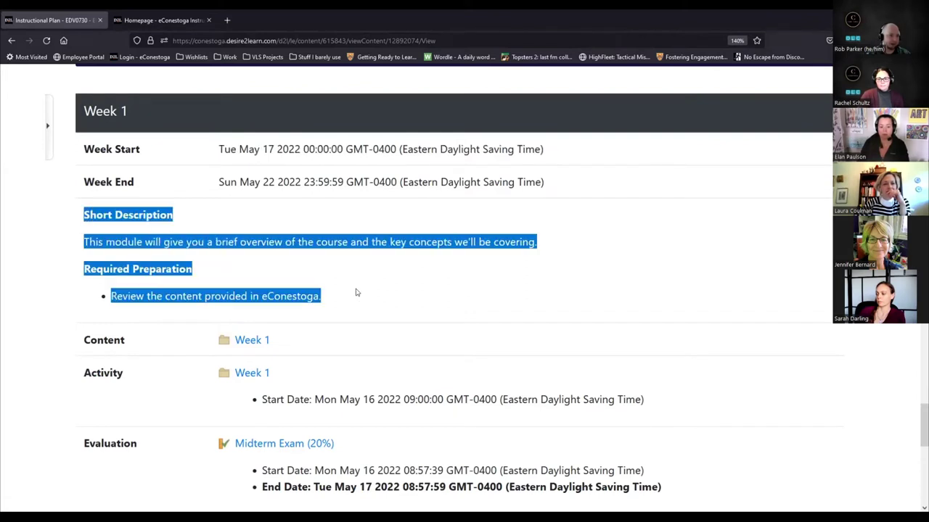
{"action": "scroll", "coordinate": [508, 328], "scroll_direction": "down", "scroll_amount": 2}
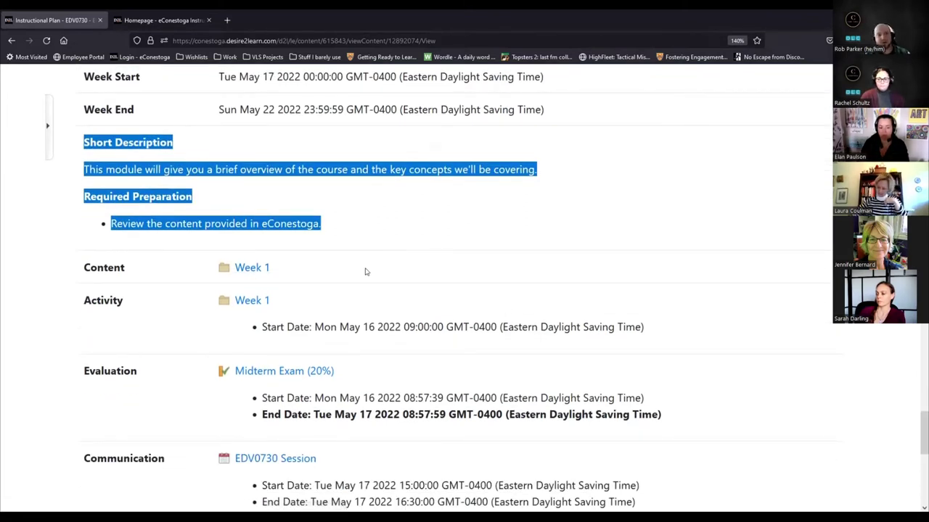
{"action": "scroll", "coordinate": [312, 269], "scroll_direction": "down", "scroll_amount": 2}
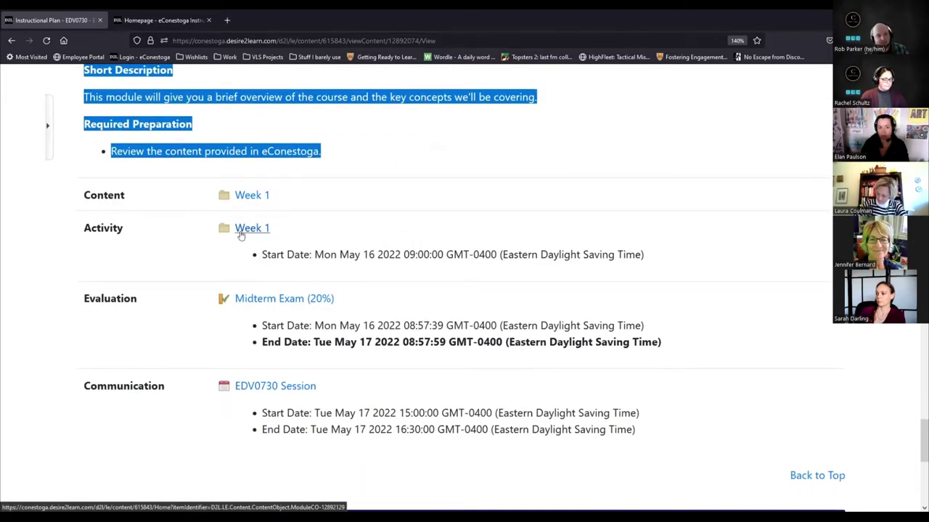
Step: Highlight the Midterm Exam evaluation with its dates, followed by the EDV0730 Session entry under Communication
{"action": "left_click_drag", "start_coordinate": [703, 363], "coordinate": [220, 270]}
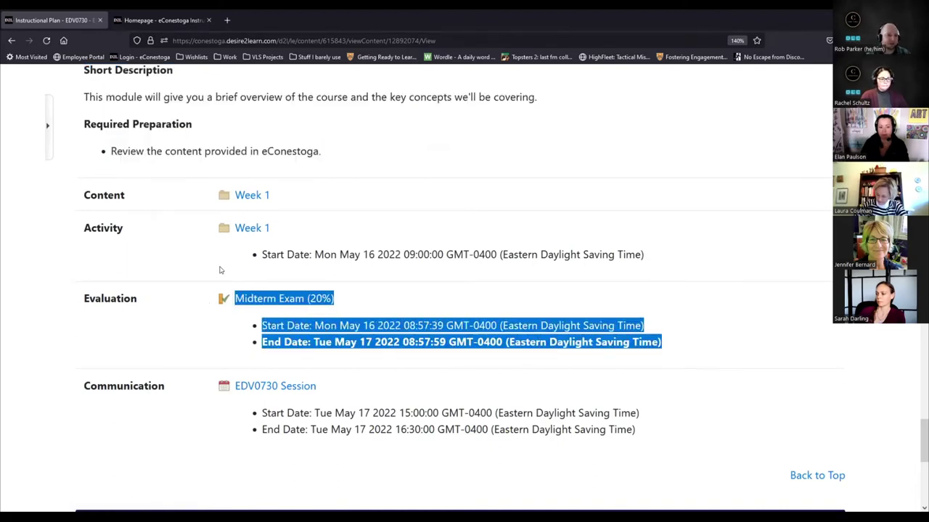
{"action": "left_click", "coordinate": [541, 312]}
{"action": "left_click_drag", "start_coordinate": [669, 344], "coordinate": [231, 293]}
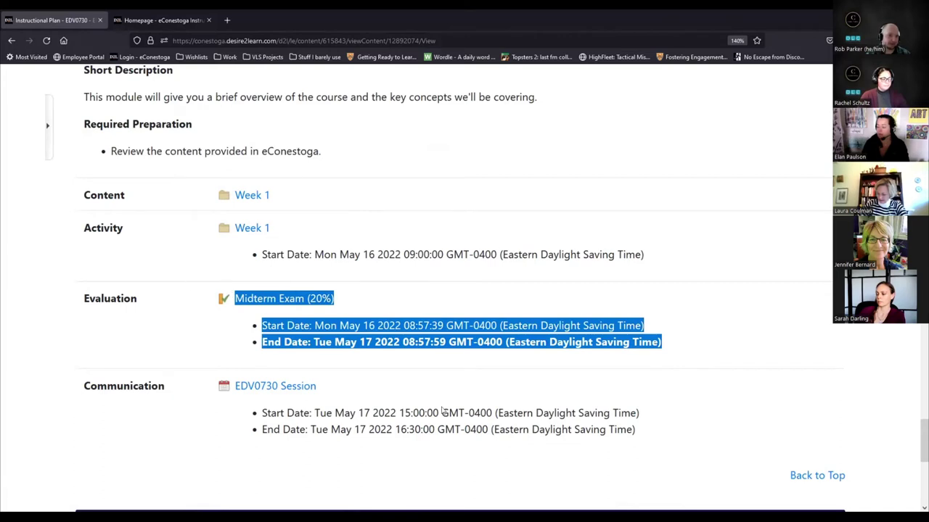
{"action": "scroll", "coordinate": [402, 386], "scroll_direction": "down", "scroll_amount": 1}
{"action": "left_click_drag", "start_coordinate": [659, 369], "coordinate": [47, 318]}
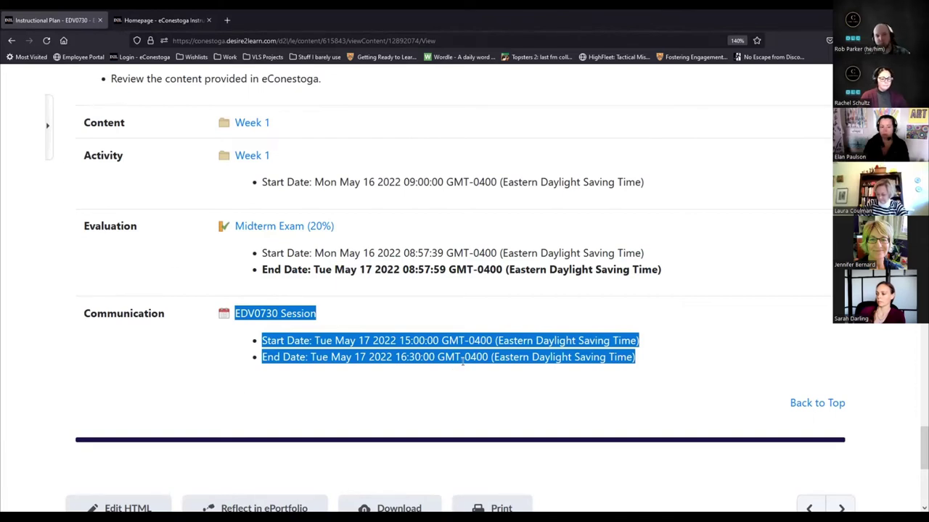
Step: Open the Instructional Plan - EDV0730 page for editing in the Instructional Plan Dynamic Builder
{"action": "scroll", "coordinate": [571, 372], "scroll_direction": "down", "scroll_amount": 2}
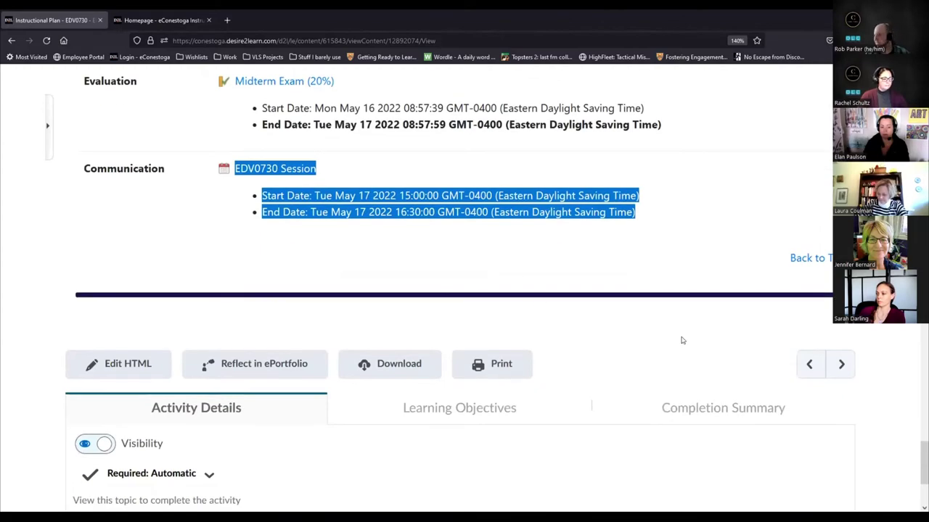
{"action": "scroll", "coordinate": [693, 343], "scroll_direction": "up", "scroll_amount": 15}
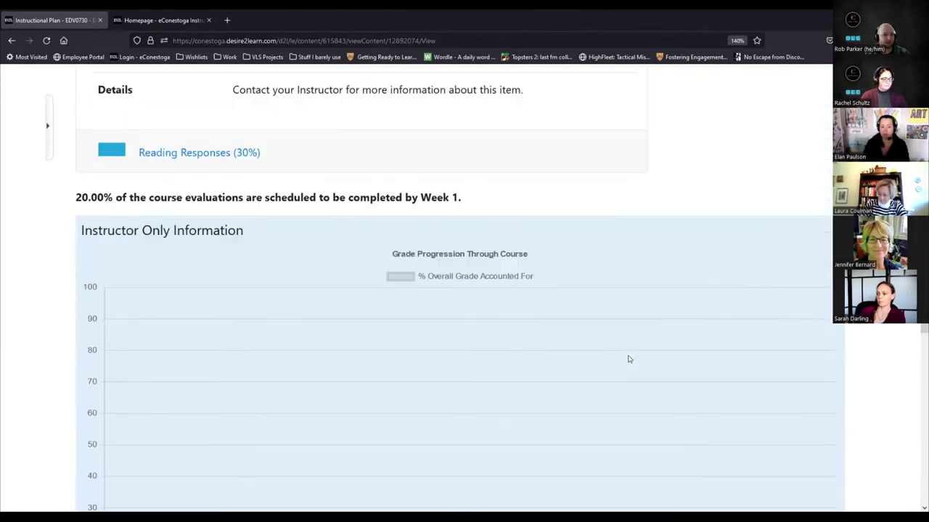
{"action": "scroll", "coordinate": [629, 359], "scroll_direction": "up", "scroll_amount": 15}
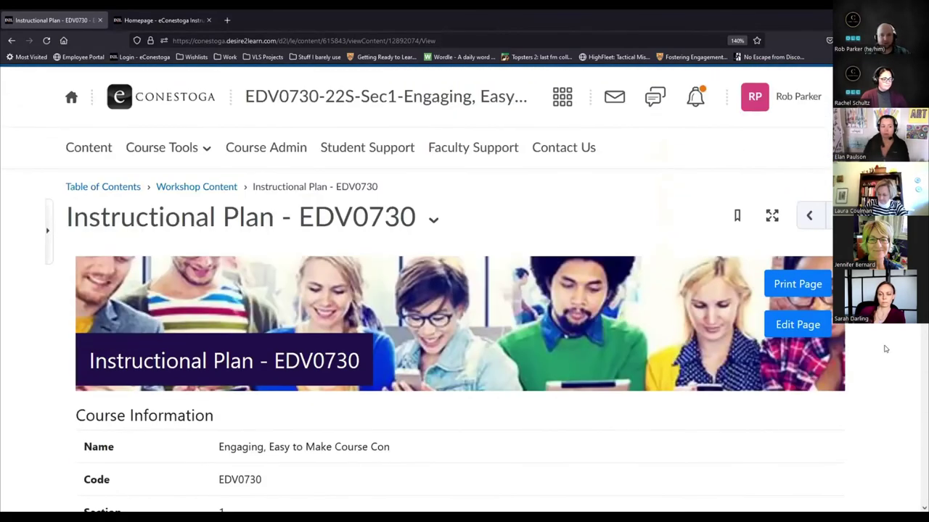
{"action": "left_click", "coordinate": [788, 325]}
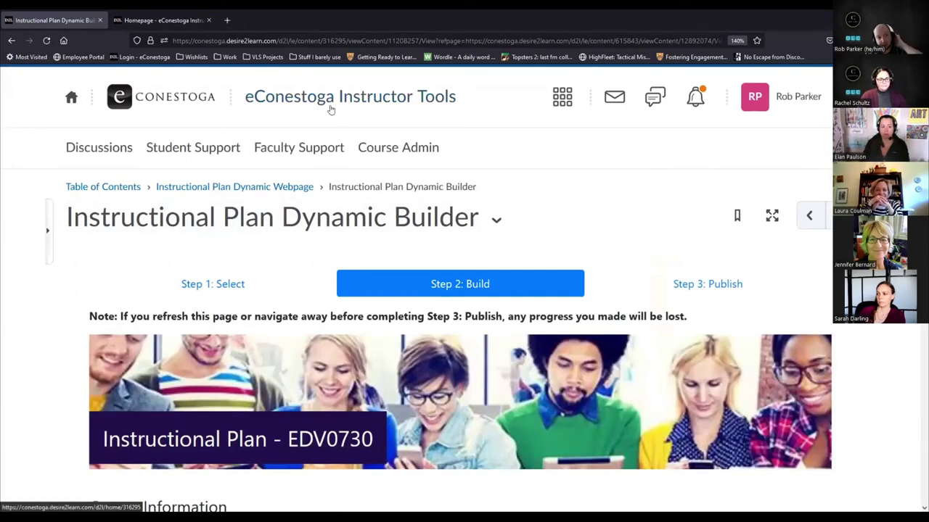
Step: Point out the Instructional Plan Dynamic Webpage's demonstration on the eConestoga Instructor Tools homepage and launch the tool
{"action": "left_click", "coordinate": [331, 102]}
{"action": "scroll", "coordinate": [363, 321], "scroll_direction": "down", "scroll_amount": 2}
{"action": "left_click", "coordinate": [392, 290]}
{"action": "scroll", "coordinate": [390, 270], "scroll_direction": "down", "scroll_amount": 2}
{"action": "scroll", "coordinate": [390, 270], "scroll_direction": "down", "scroll_amount": 2}
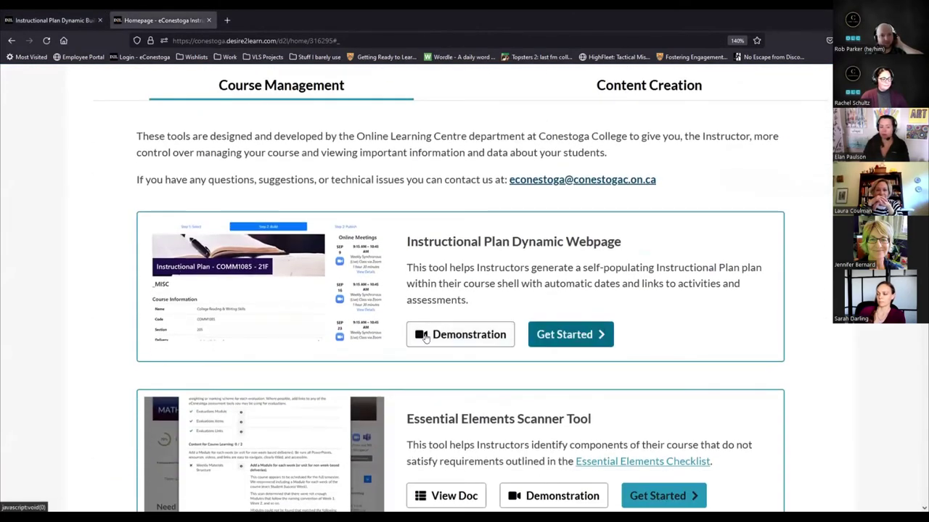
{"action": "left_click", "coordinate": [460, 341]}
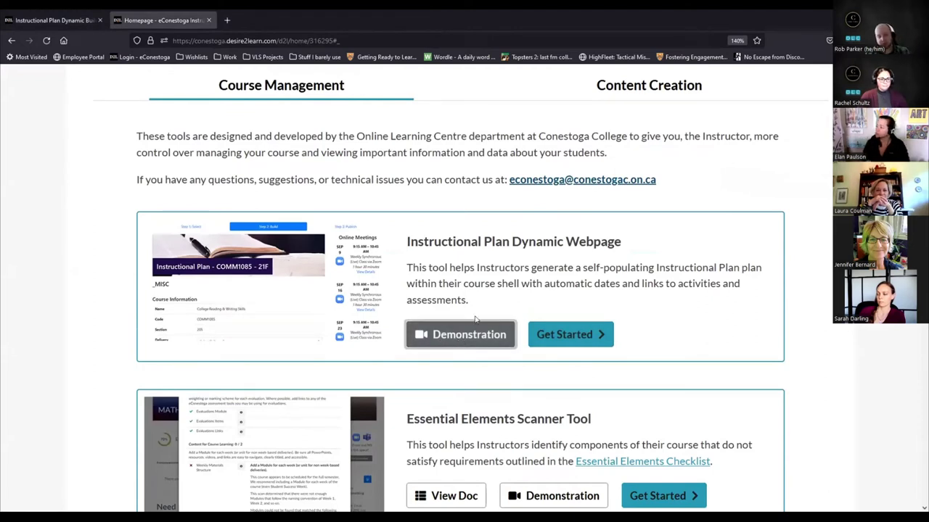
{"action": "left_click", "coordinate": [562, 338]}
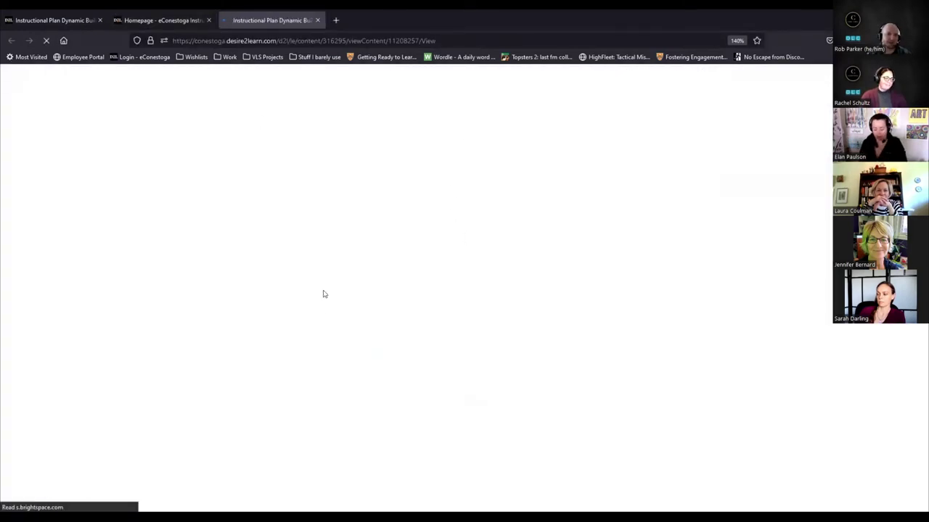
Step: Review the builder's setup recommendations and the Course Select options for loading a course or an existing page
{"action": "scroll", "coordinate": [377, 276], "scroll_direction": "down", "scroll_amount": 4}
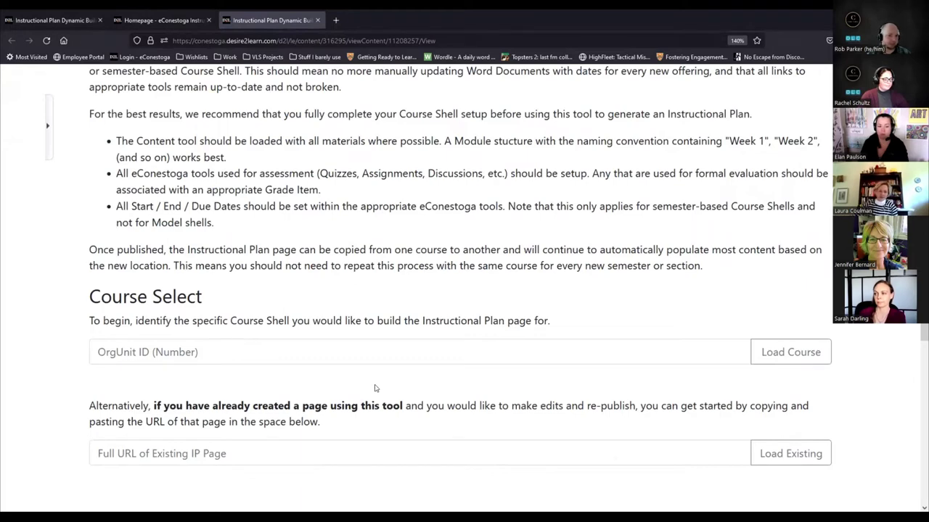
{"action": "scroll", "coordinate": [373, 388], "scroll_direction": "up", "scroll_amount": 1}
{"action": "scroll", "coordinate": [254, 349], "scroll_direction": "down", "scroll_amount": 2}
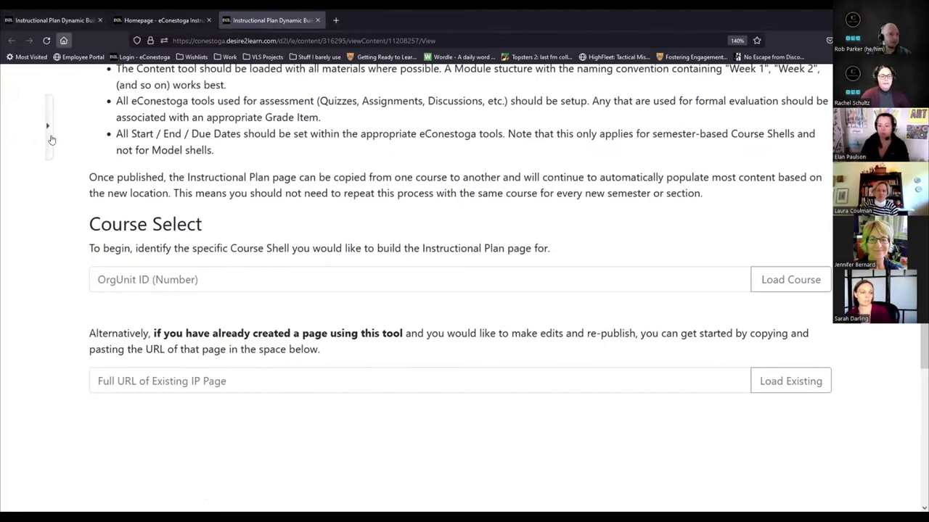
Step: Open the eConestoga Instructor Tools homepage in a new tab from the EDV0730 builder and return to the Course Select page
{"action": "left_click", "coordinate": [69, 18]}
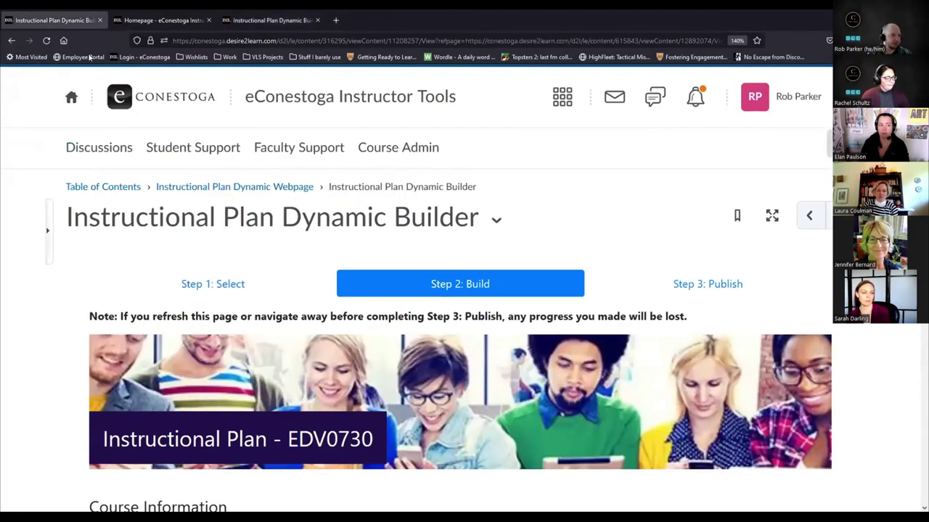
{"action": "scroll", "coordinate": [242, 132], "scroll_direction": "down", "scroll_amount": 2}
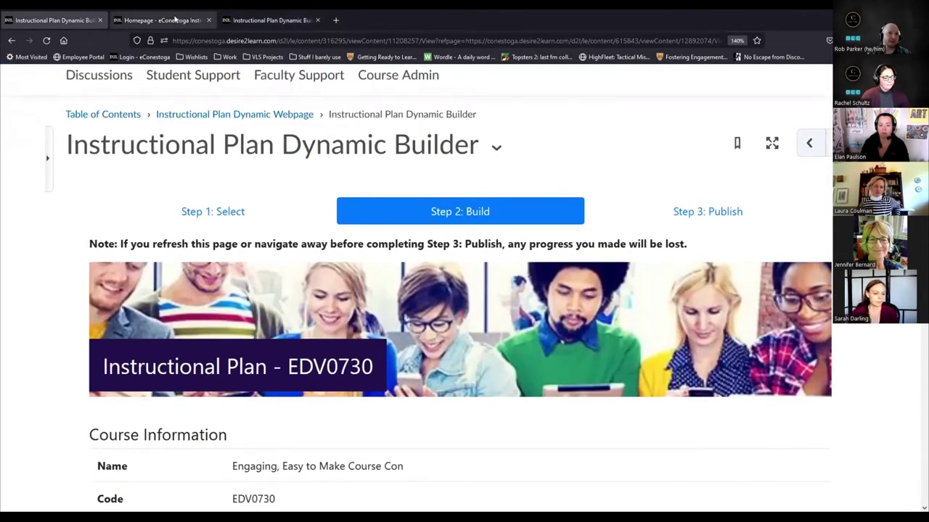
{"action": "scroll", "coordinate": [352, 79], "scroll_direction": "up", "scroll_amount": 2}
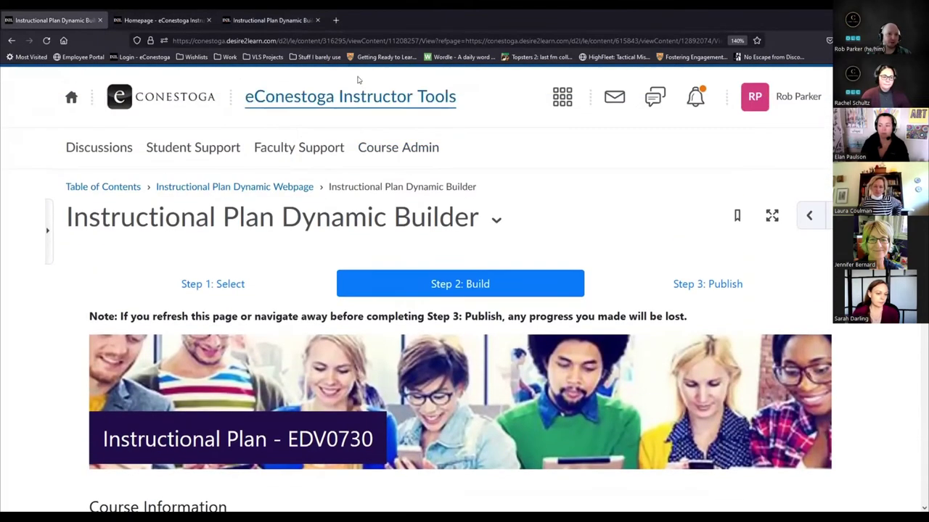
{"action": "right_click", "coordinate": [299, 100]}
{"action": "left_click", "coordinate": [320, 112]}
{"action": "left_click", "coordinate": [185, 13]}
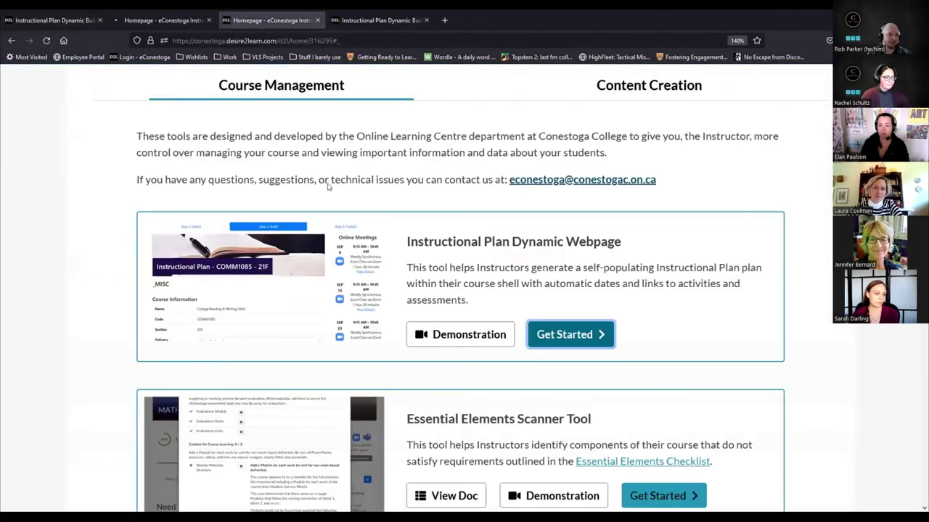
{"action": "left_click", "coordinate": [377, 19]}
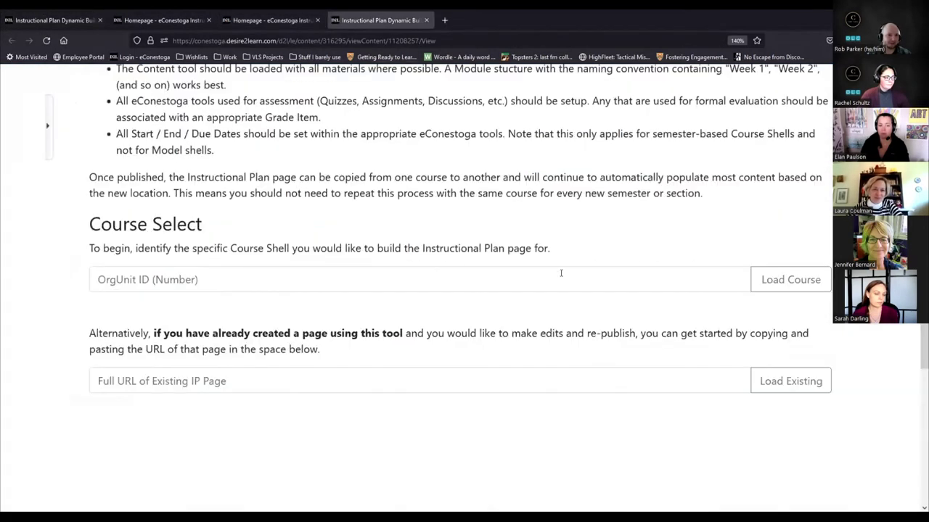
Step: Point out the OrgUnit ID field and highlight the matching ID number in the Instructor Tools homepage's URL
{"action": "left_click", "coordinate": [163, 280]}
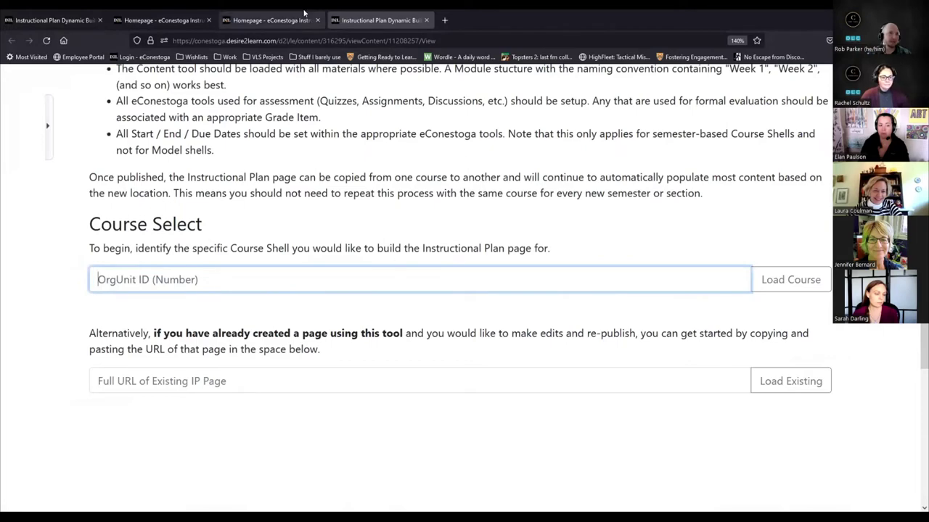
{"action": "left_click", "coordinate": [273, 19]}
{"action": "scroll", "coordinate": [399, 147], "scroll_direction": "up", "scroll_amount": 5}
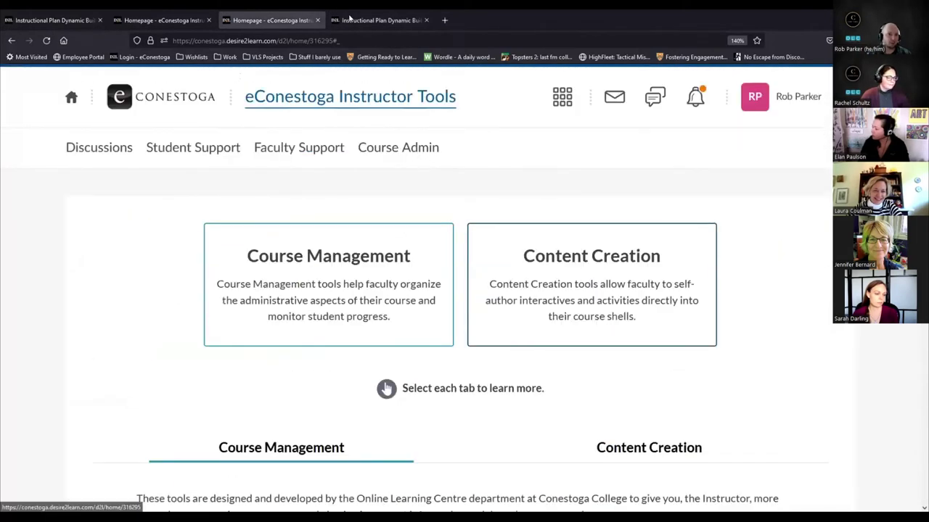
{"action": "left_click_drag", "start_coordinate": [308, 41], "coordinate": [333, 40]}
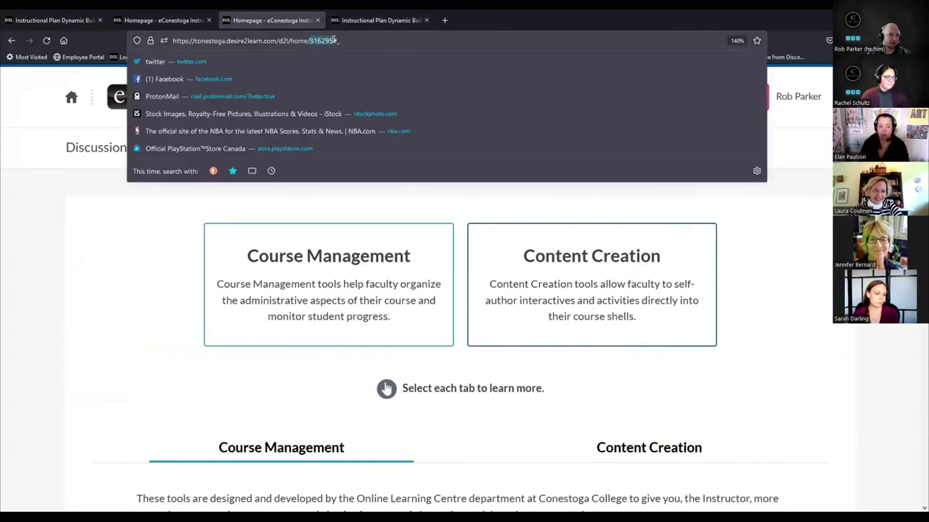
{"action": "left_click", "coordinate": [101, 283]}
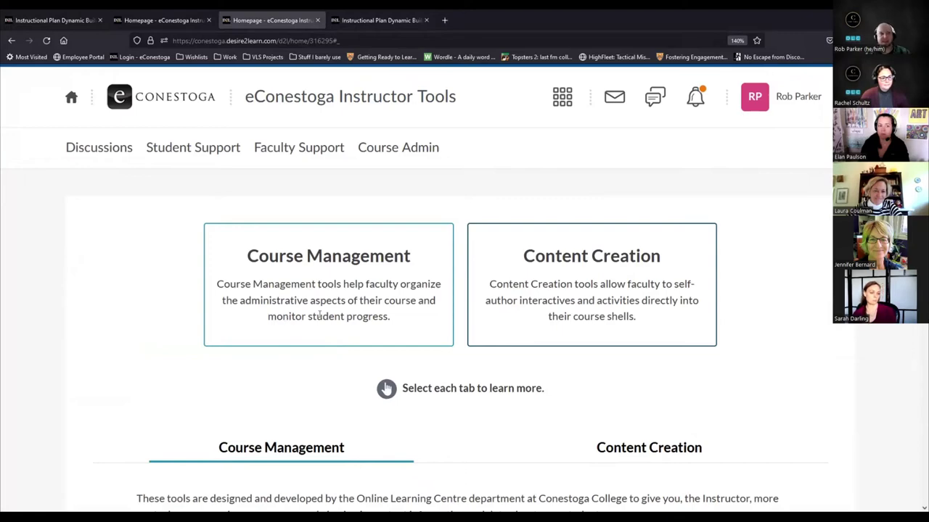
Step: Return to the EDV0730 Instructional Plan builder and highlight the course name and code under Course Information
{"action": "left_click", "coordinate": [163, 19]}
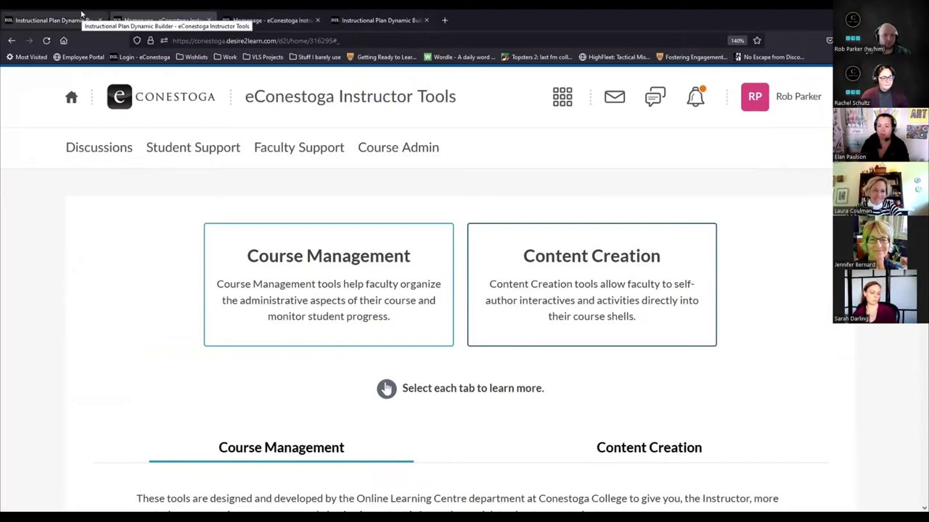
{"action": "left_click", "coordinate": [58, 18]}
{"action": "scroll", "coordinate": [654, 169], "scroll_direction": "down", "scroll_amount": 5}
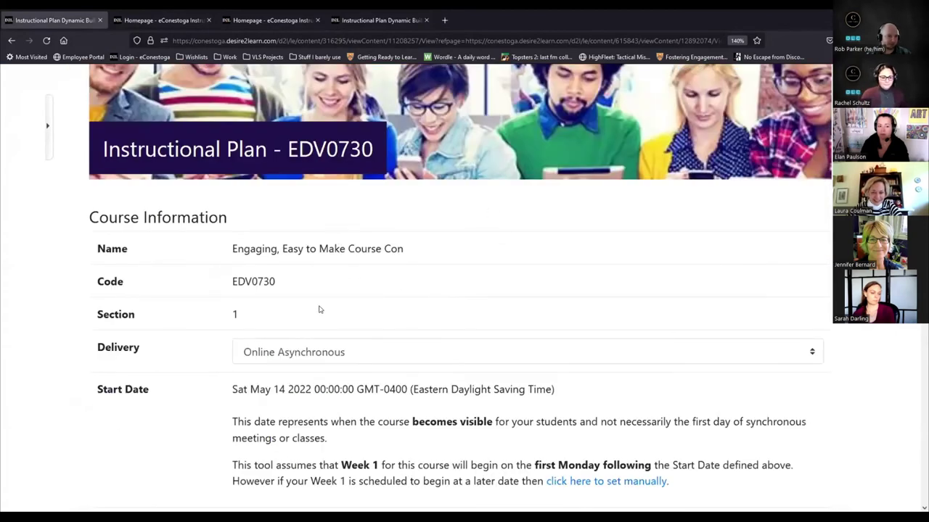
{"action": "left_click_drag", "start_coordinate": [299, 289], "coordinate": [203, 265]}
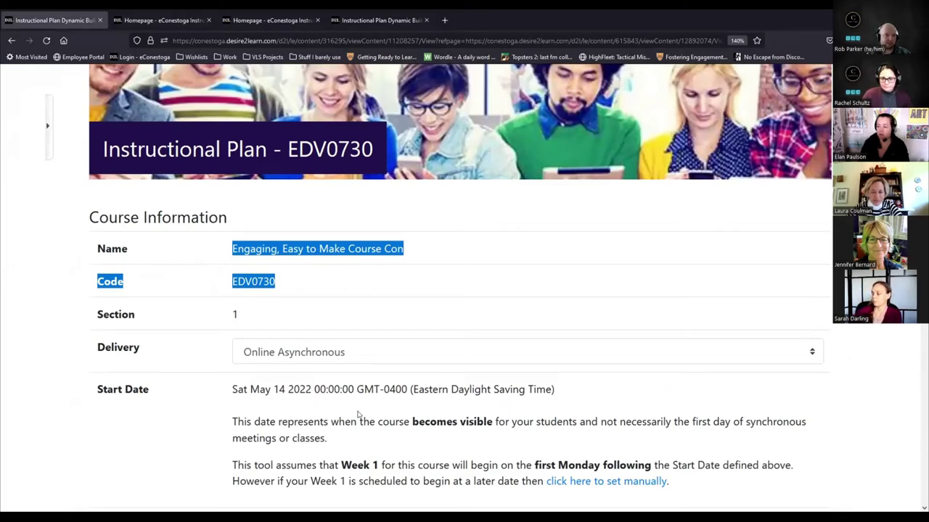
{"action": "left_click", "coordinate": [234, 325]}
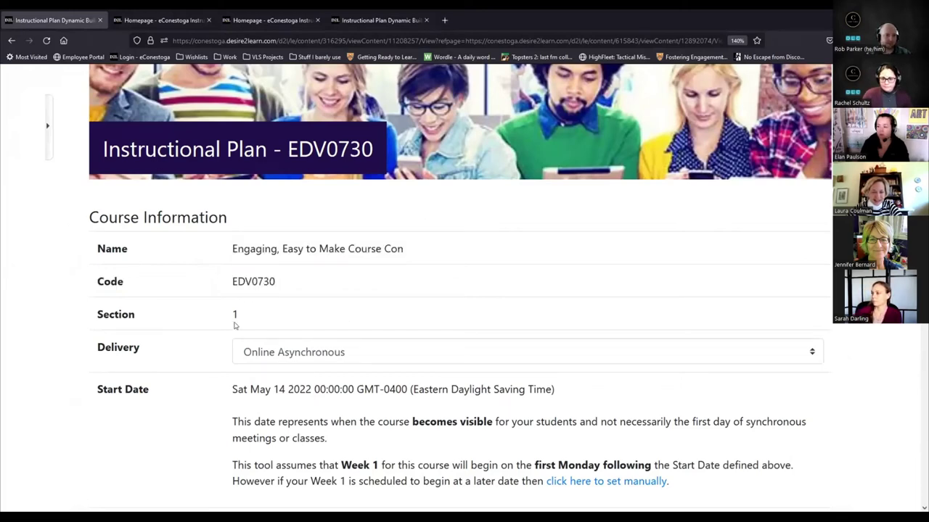
Step: Show the available Delivery types under Course Information, keeping Online Asynchronous selected
{"action": "left_click", "coordinate": [450, 350]}
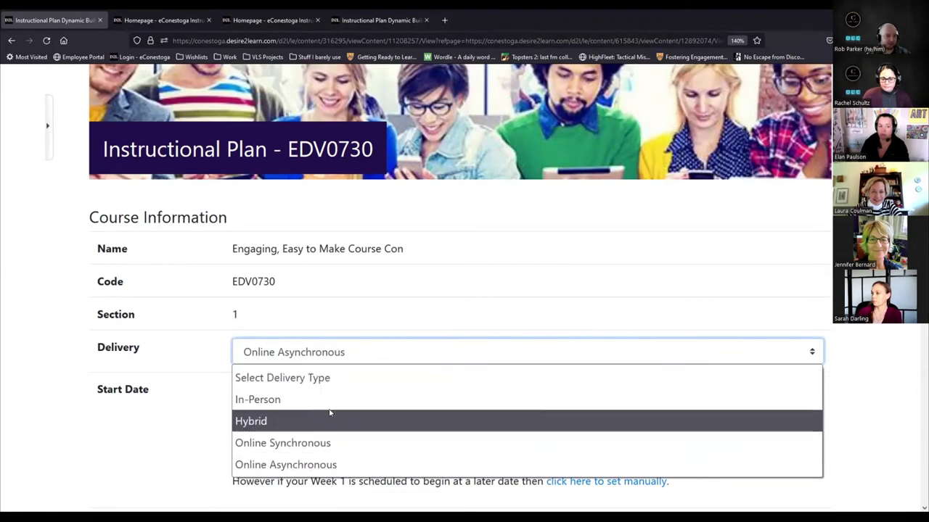
{"action": "left_click", "coordinate": [131, 356]}
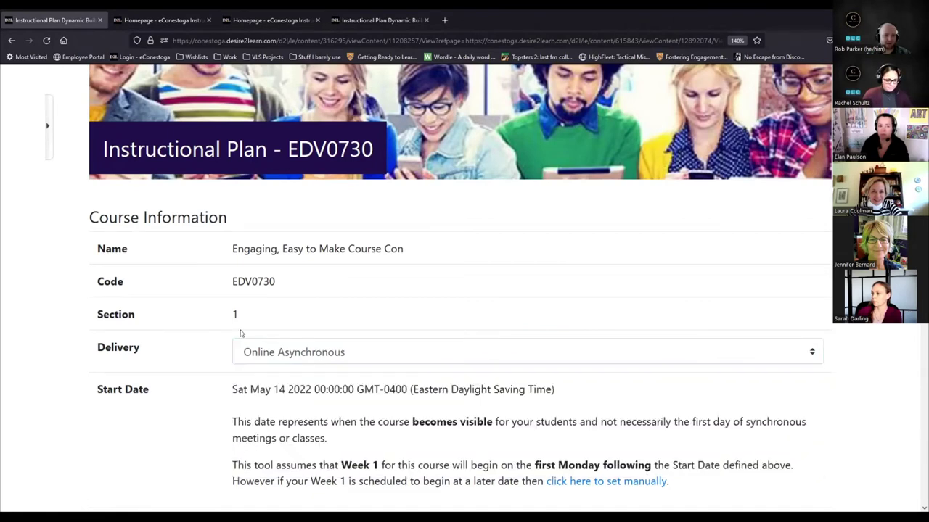
{"action": "scroll", "coordinate": [214, 349], "scroll_direction": "down", "scroll_amount": 2}
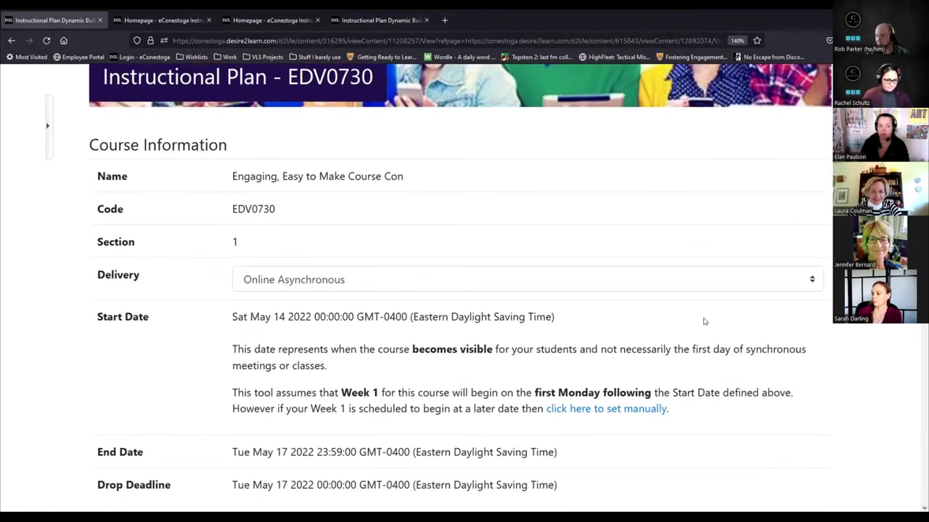
{"action": "left_click", "coordinate": [392, 277]}
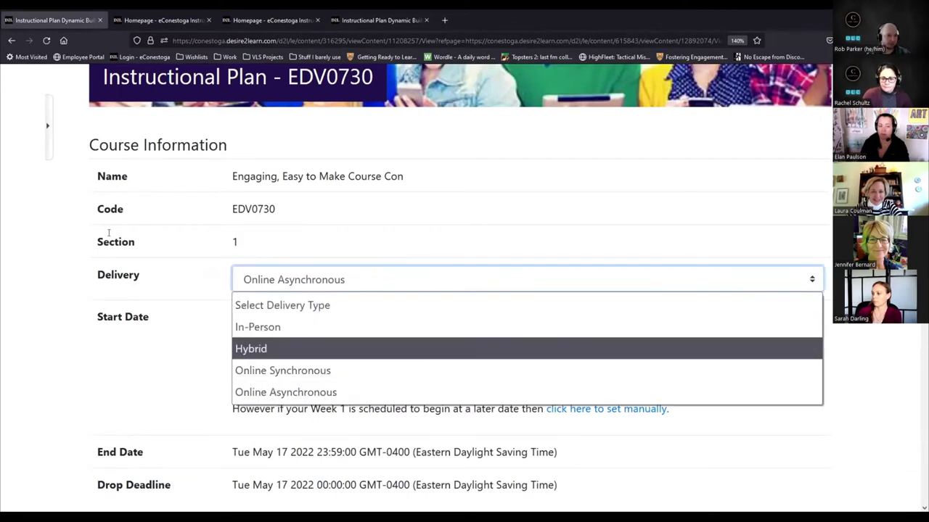
{"action": "left_click", "coordinate": [160, 251]}
Step: Highlight the course Start Date and the note explaining when the tool assumes Week 1 begins
{"action": "scroll", "coordinate": [193, 317], "scroll_direction": "down", "scroll_amount": 2}
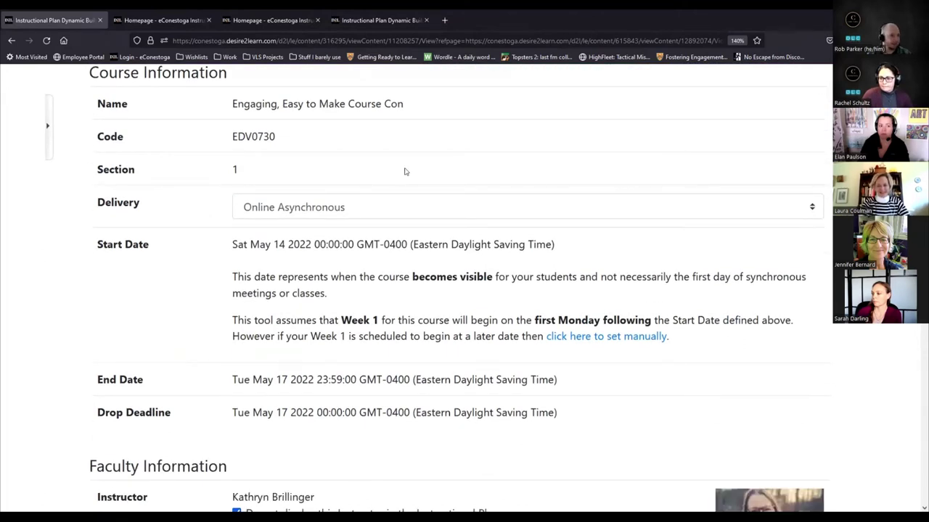
{"action": "left_click_drag", "start_coordinate": [231, 245], "coordinate": [576, 240]}
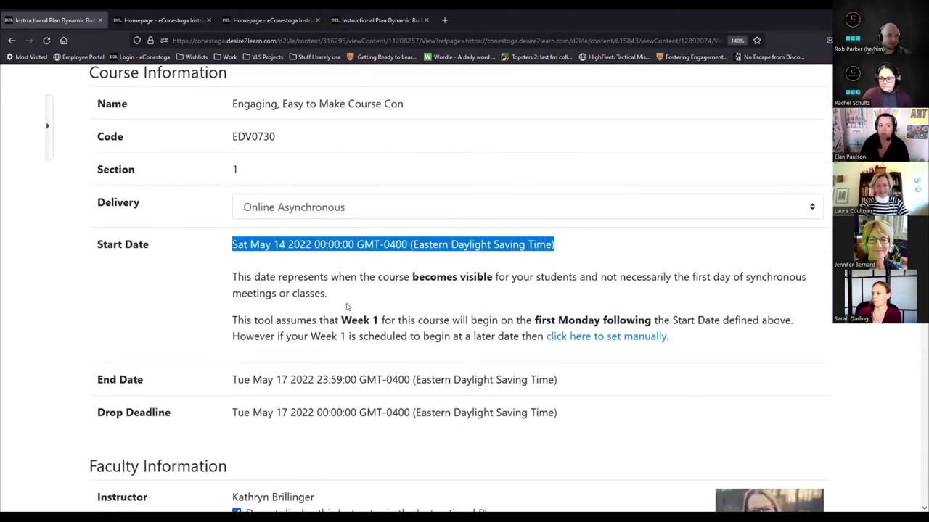
{"action": "left_click", "coordinate": [227, 290], "text": "shift"}
{"action": "left_click", "coordinate": [397, 308]}
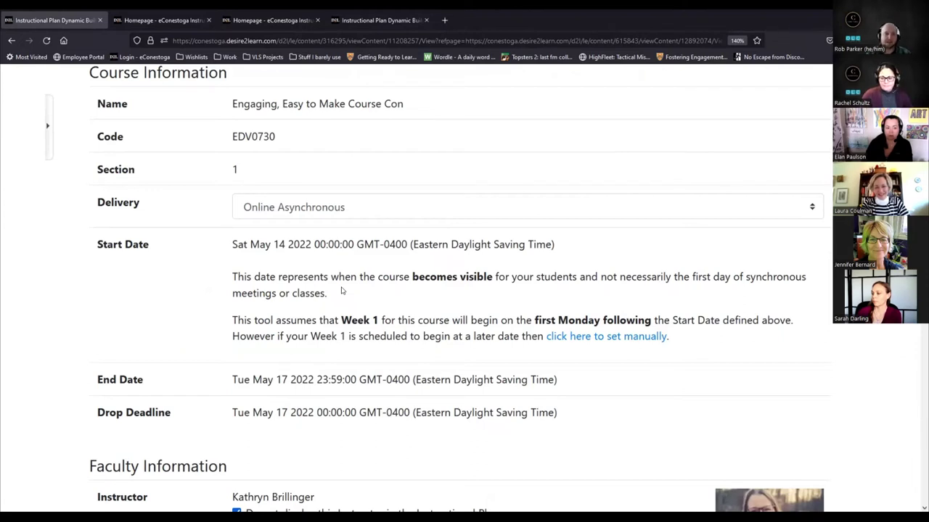
{"action": "left_click_drag", "start_coordinate": [228, 240], "coordinate": [575, 260]}
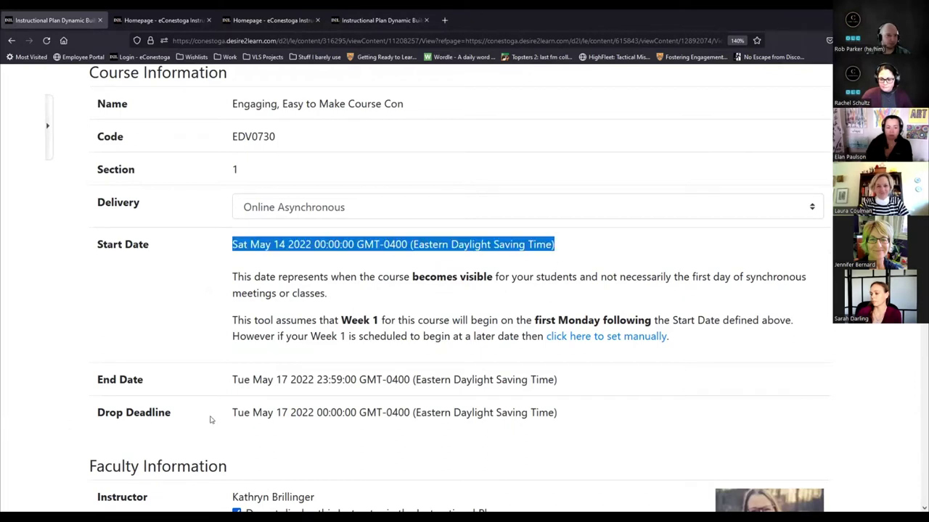
{"action": "scroll", "coordinate": [218, 406], "scroll_direction": "down", "scroll_amount": 2}
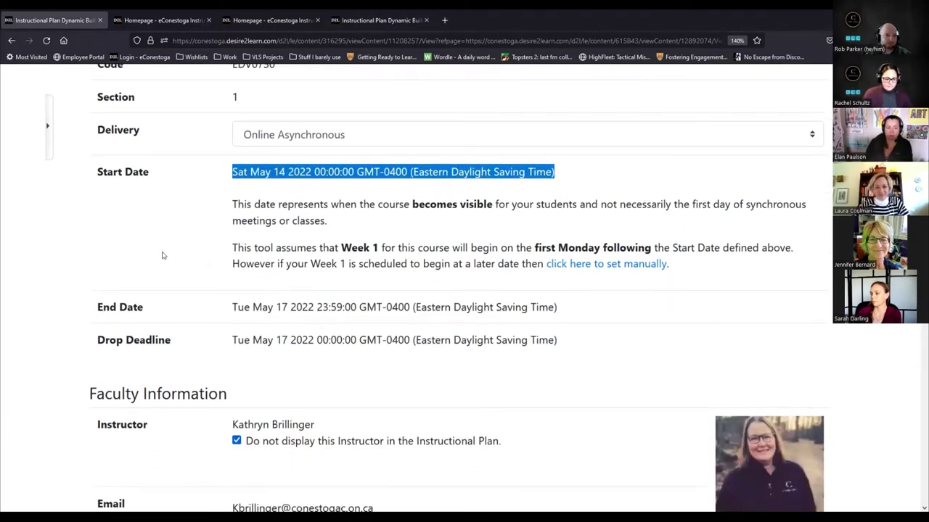
{"action": "left_click_drag", "start_coordinate": [231, 248], "coordinate": [477, 248]}
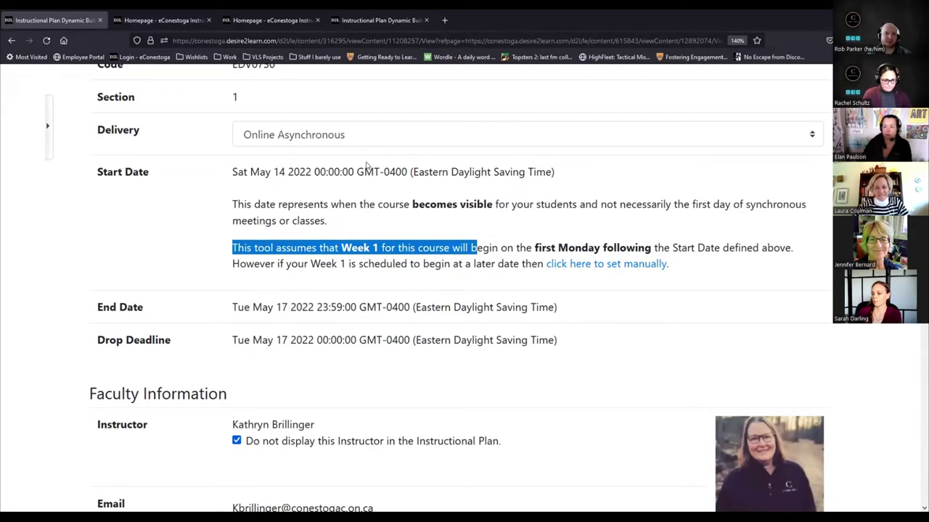
Step: Examine the first instructor's entry under Faculty Information, including the options for hiding the instructor and the image
{"action": "scroll", "coordinate": [218, 338], "scroll_direction": "down", "scroll_amount": 3}
{"action": "left_click_drag", "start_coordinate": [231, 162], "coordinate": [274, 162]}
{"action": "scroll", "coordinate": [275, 167], "scroll_direction": "down", "scroll_amount": 2}
{"action": "left_click", "coordinate": [274, 171]}
{"action": "scroll", "coordinate": [227, 260], "scroll_direction": "down", "scroll_amount": 2}
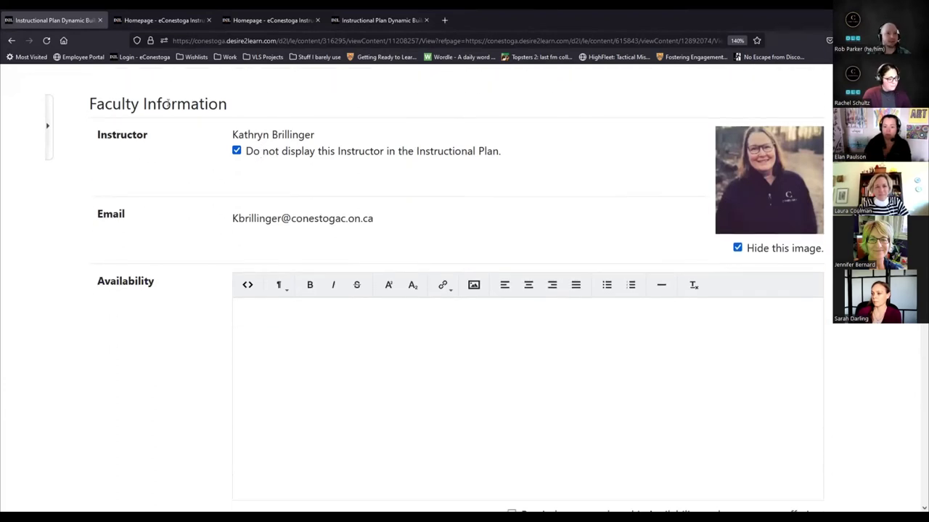
{"action": "scroll", "coordinate": [201, 174], "scroll_direction": "down", "scroll_amount": 3}
{"action": "scroll", "coordinate": [204, 184], "scroll_direction": "up", "scroll_amount": 5}
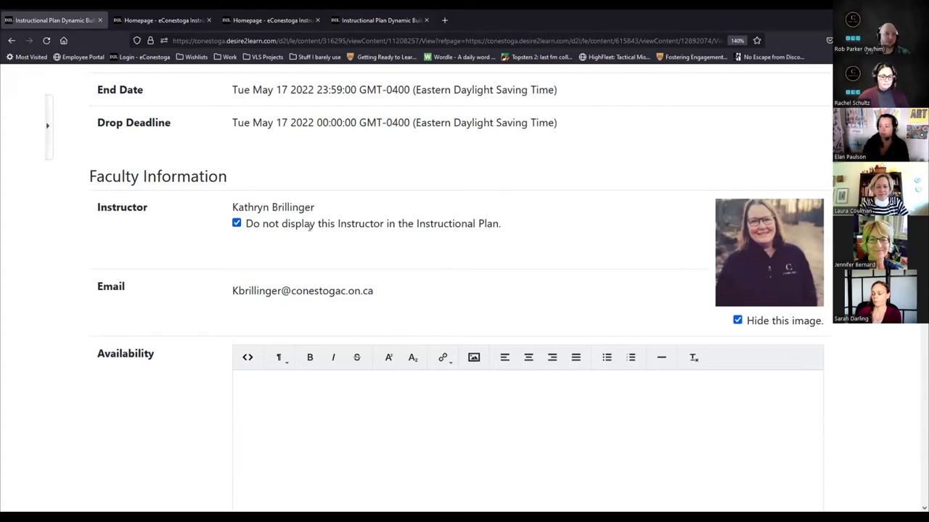
{"action": "scroll", "coordinate": [600, 318], "scroll_direction": "down", "scroll_amount": 1}
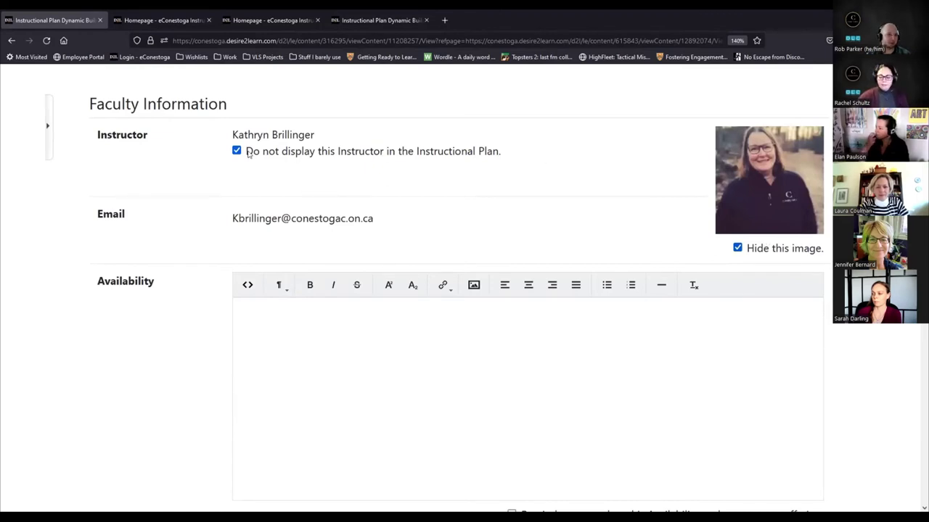
{"action": "scroll", "coordinate": [240, 210], "scroll_direction": "down", "scroll_amount": 5}
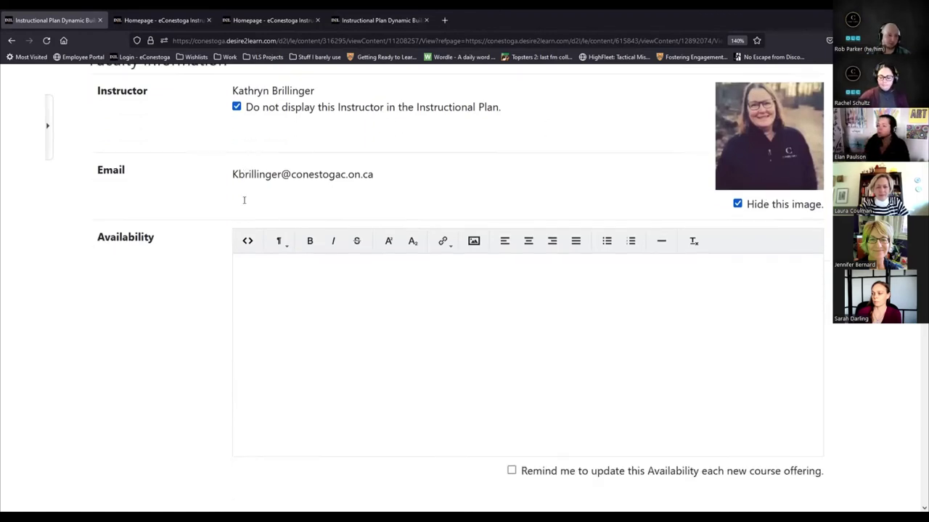
Step: Highlight the second instructor's availability text and try the reminder option for updating Availability each new course offering
{"action": "scroll", "coordinate": [241, 222], "scroll_direction": "down", "scroll_amount": 1}
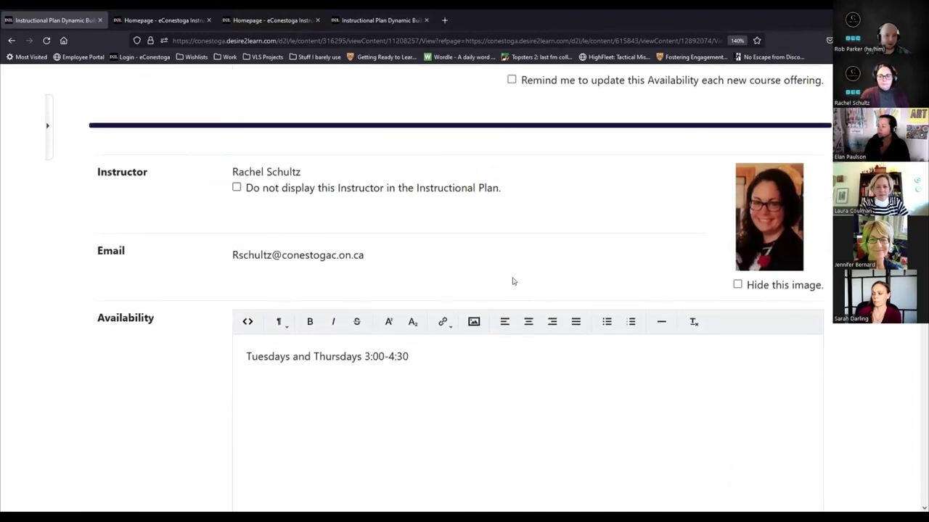
{"action": "left_click_drag", "start_coordinate": [419, 358], "coordinate": [94, 341]}
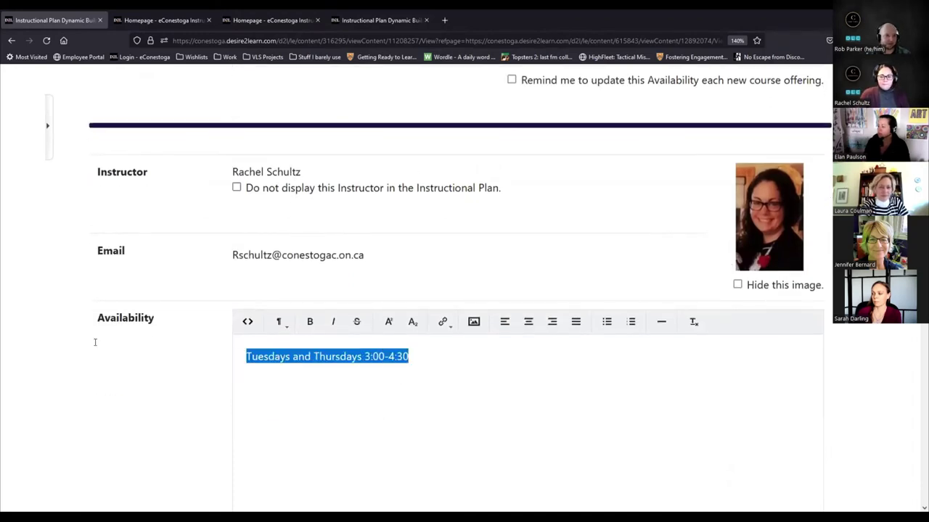
{"action": "scroll", "coordinate": [383, 351], "scroll_direction": "down", "scroll_amount": 1}
{"action": "scroll", "coordinate": [410, 396], "scroll_direction": "down", "scroll_amount": 2}
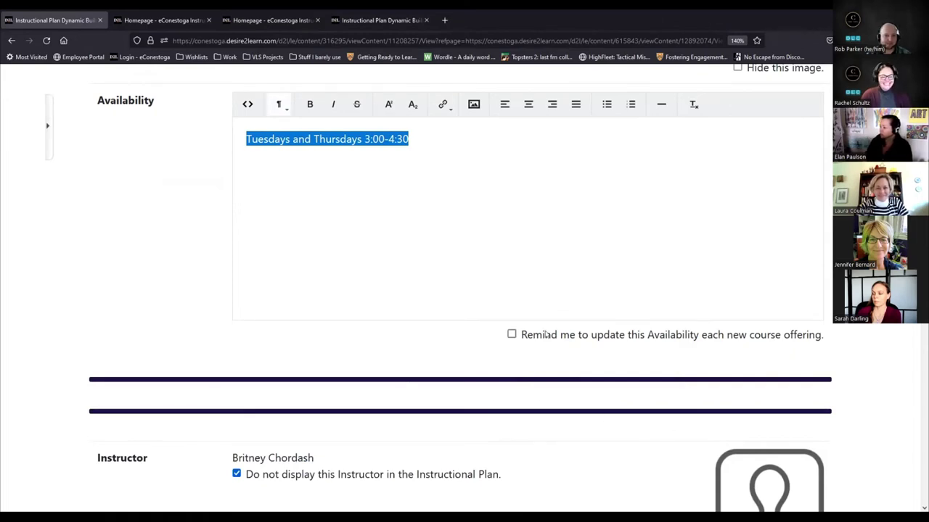
{"action": "left_click", "coordinate": [512, 335]}
{"action": "left_click", "coordinate": [511, 334]}
{"action": "scroll", "coordinate": [578, 353], "scroll_direction": "down", "scroll_amount": 1}
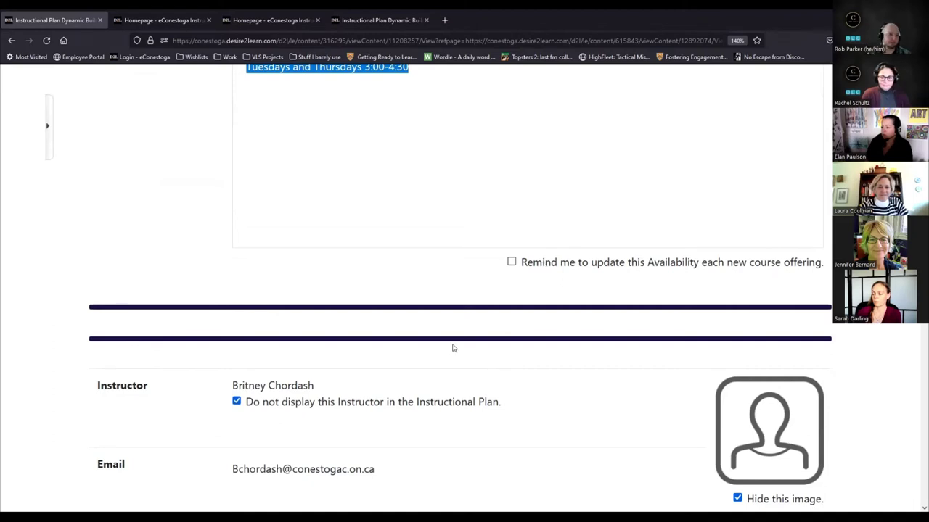
Step: Review the remaining instructors' entries under Faculty Information and their display, image and availability settings
{"action": "scroll", "coordinate": [465, 348], "scroll_direction": "down", "scroll_amount": 1}
{"action": "scroll", "coordinate": [508, 319], "scroll_direction": "down", "scroll_amount": 2}
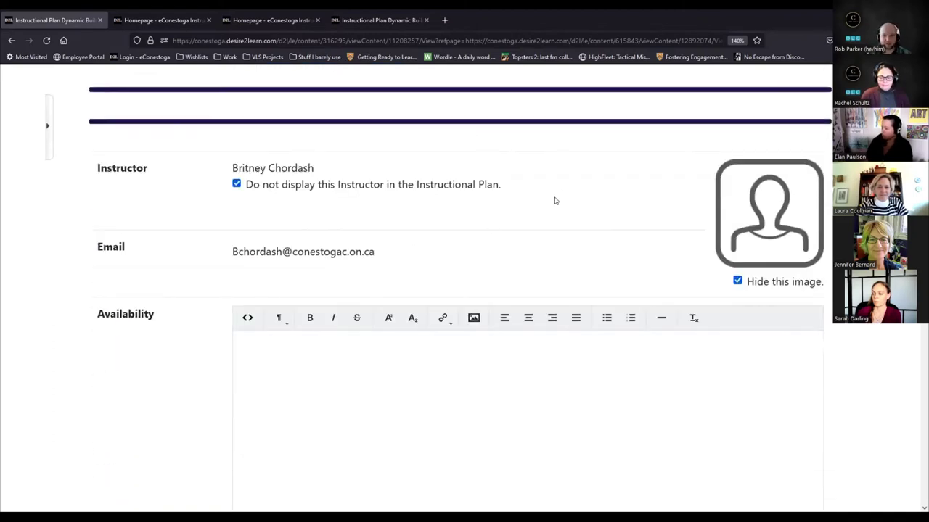
{"action": "scroll", "coordinate": [498, 234], "scroll_direction": "down", "scroll_amount": 3}
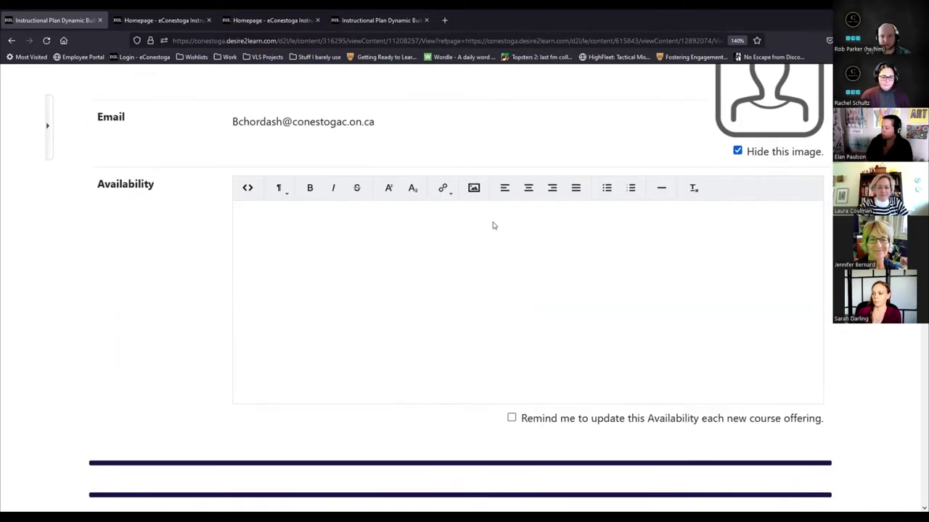
{"action": "scroll", "coordinate": [470, 279], "scroll_direction": "down", "scroll_amount": 4}
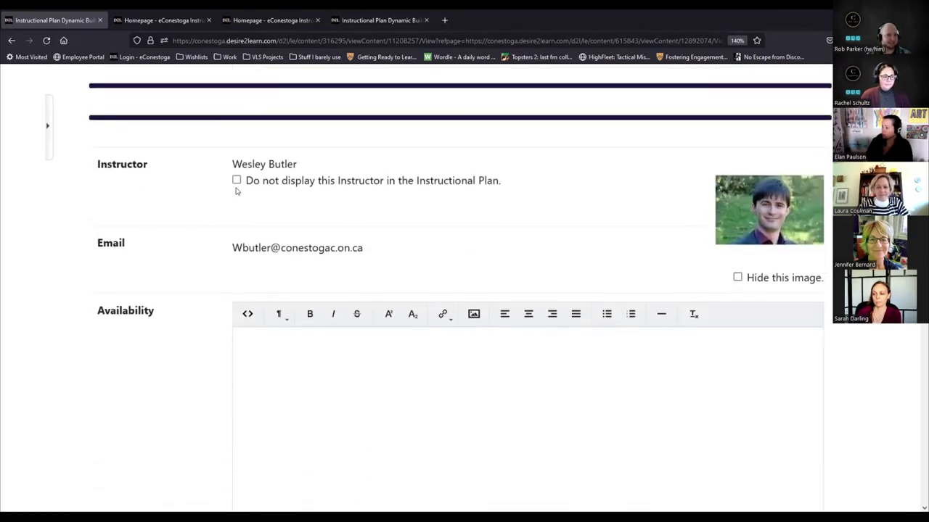
{"action": "scroll", "coordinate": [235, 272], "scroll_direction": "down", "scroll_amount": 5}
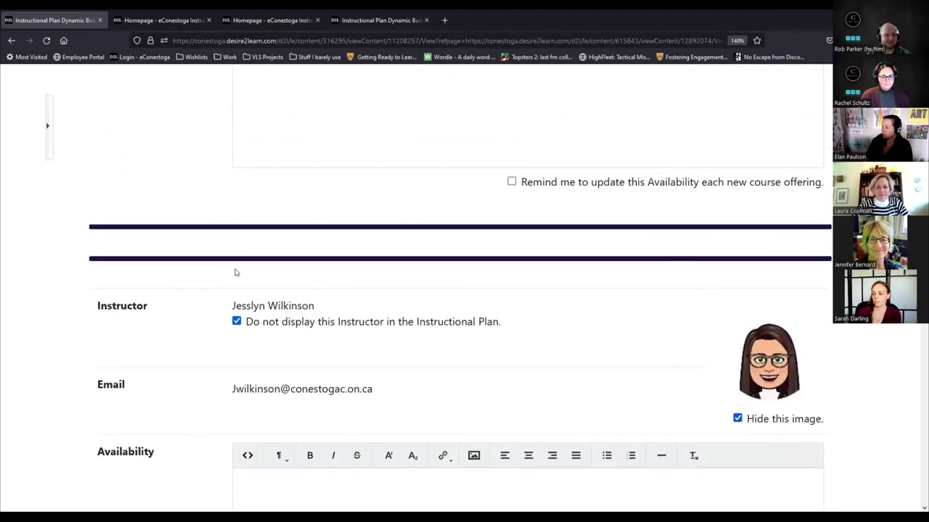
{"action": "scroll", "coordinate": [235, 272], "scroll_direction": "down", "scroll_amount": 2}
{"action": "scroll", "coordinate": [421, 262], "scroll_direction": "up", "scroll_amount": 1}
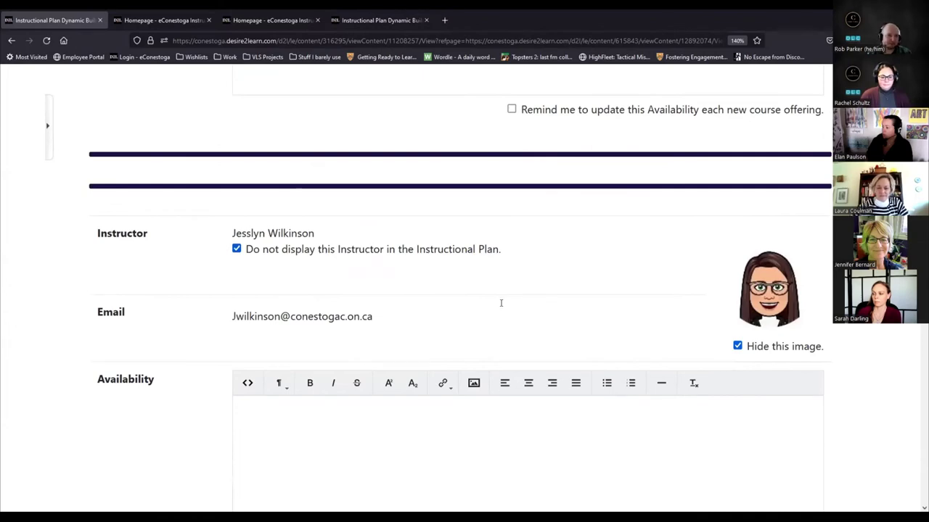
{"action": "scroll", "coordinate": [501, 301], "scroll_direction": "down", "scroll_amount": 3}
{"action": "scroll", "coordinate": [502, 302], "scroll_direction": "up", "scroll_amount": 2}
{"action": "scroll", "coordinate": [500, 307], "scroll_direction": "down", "scroll_amount": 4}
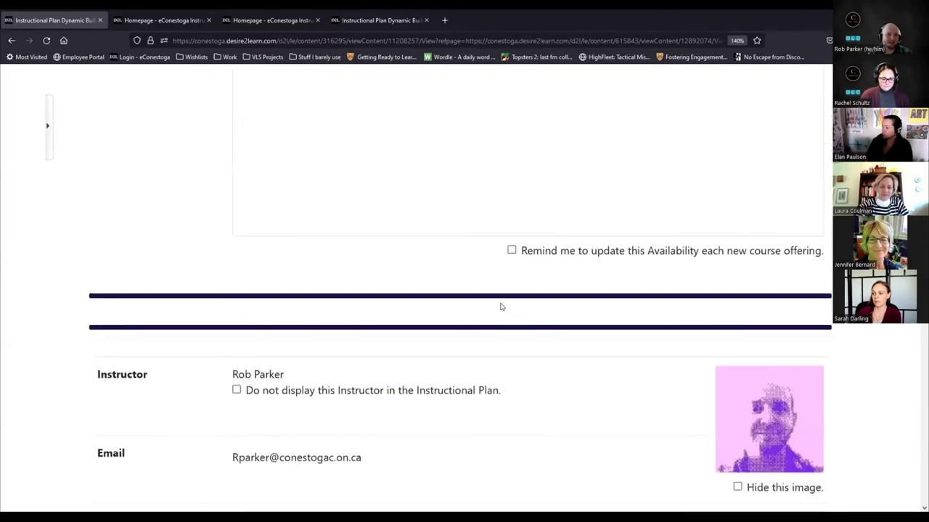
{"action": "scroll", "coordinate": [504, 302], "scroll_direction": "down", "scroll_amount": 2}
{"action": "scroll", "coordinate": [449, 305], "scroll_direction": "down", "scroll_amount": 6}
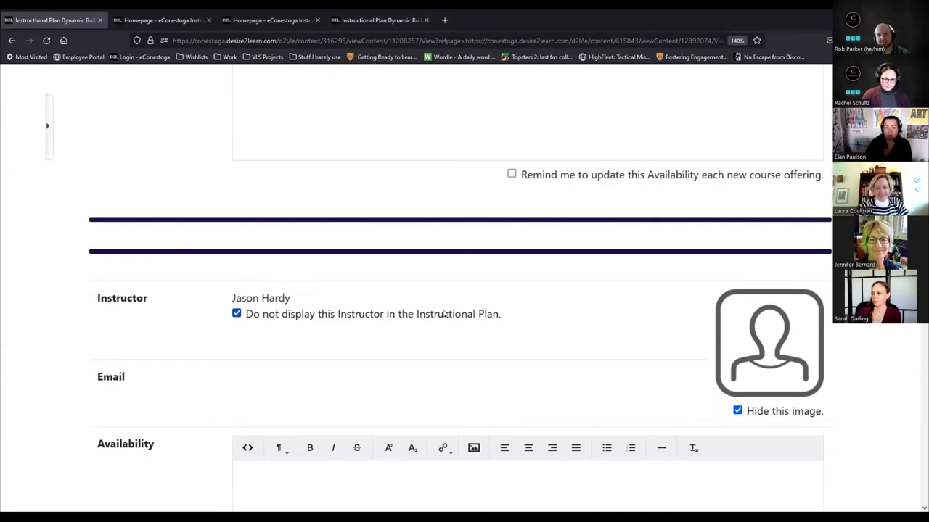
{"action": "scroll", "coordinate": [438, 322], "scroll_direction": "down", "scroll_amount": 1}
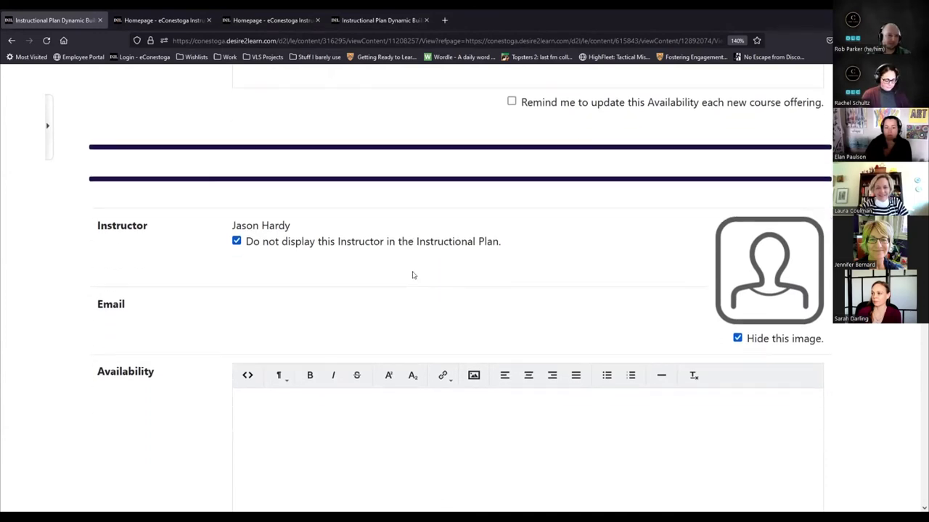
Step: Review the Program Notes and their editor's formatting tools, and read through the Course Specific Notes
{"action": "scroll", "coordinate": [327, 224], "scroll_direction": "down", "scroll_amount": 8}
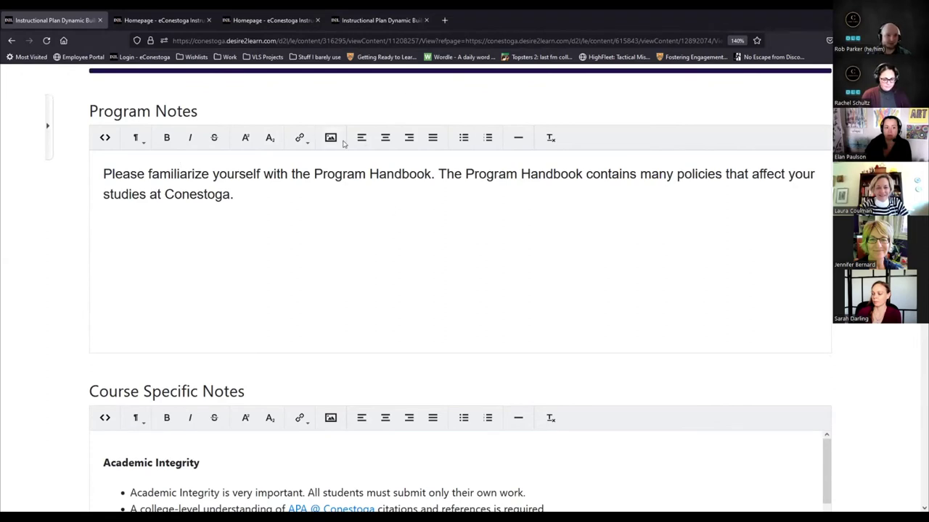
{"action": "left_click", "coordinate": [301, 142]}
{"action": "left_click", "coordinate": [349, 292]}
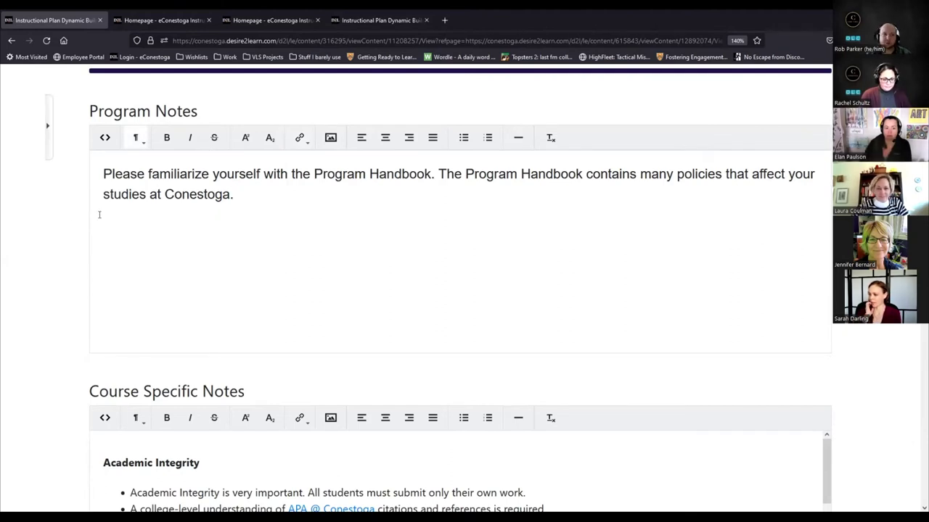
{"action": "scroll", "coordinate": [139, 222], "scroll_direction": "down", "scroll_amount": 2}
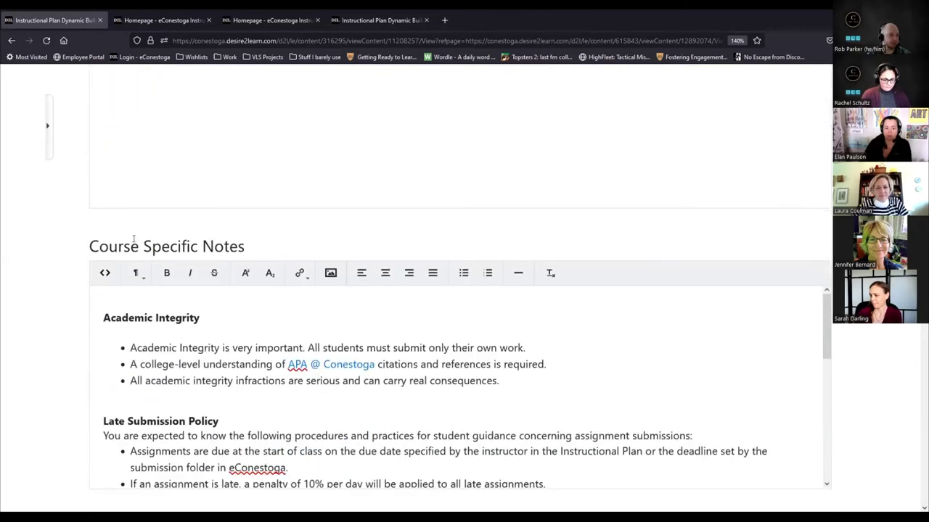
{"action": "scroll", "coordinate": [338, 276], "scroll_direction": "down", "scroll_amount": 1}
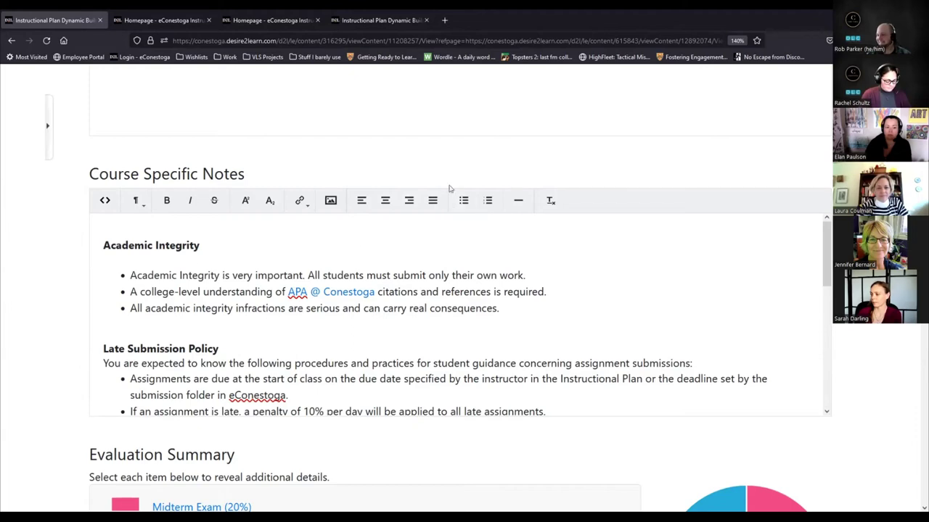
{"action": "scroll", "coordinate": [408, 311], "scroll_direction": "down", "scroll_amount": 3}
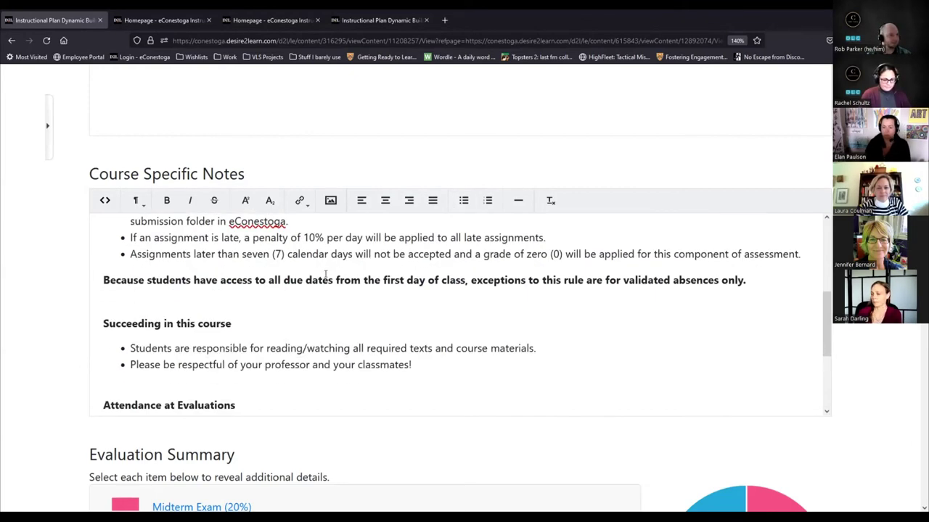
Step: Examine the paragraph and header styles offered in the Course Specific Notes editor
{"action": "scroll", "coordinate": [325, 274], "scroll_direction": "down", "scroll_amount": 2}
{"action": "left_click", "coordinate": [135, 202]}
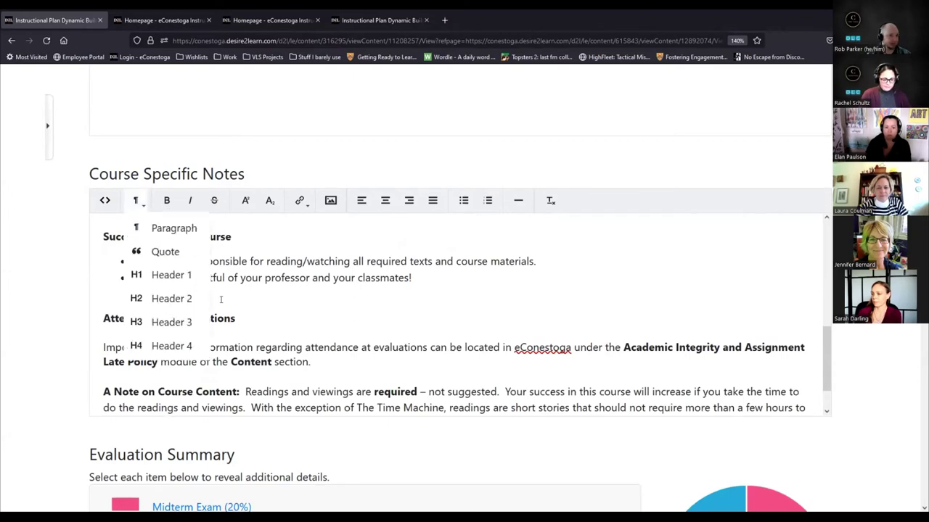
{"action": "left_click", "coordinate": [609, 262]}
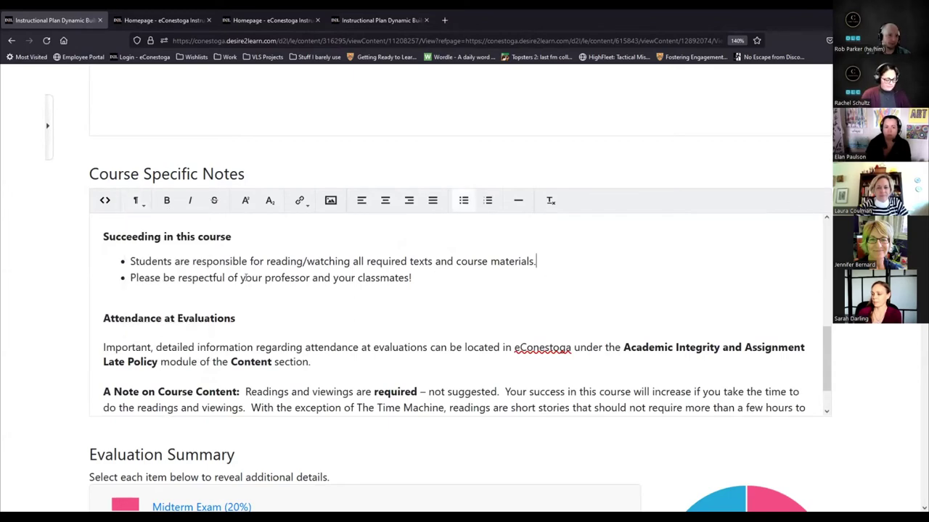
Step: Expand the Midterm Exam entry in the Evaluation Summary and examine its type, link and details
{"action": "scroll", "coordinate": [321, 269], "scroll_direction": "down", "scroll_amount": 1}
{"action": "scroll", "coordinate": [521, 367], "scroll_direction": "down", "scroll_amount": 3}
{"action": "scroll", "coordinate": [522, 367], "scroll_direction": "down", "scroll_amount": 2}
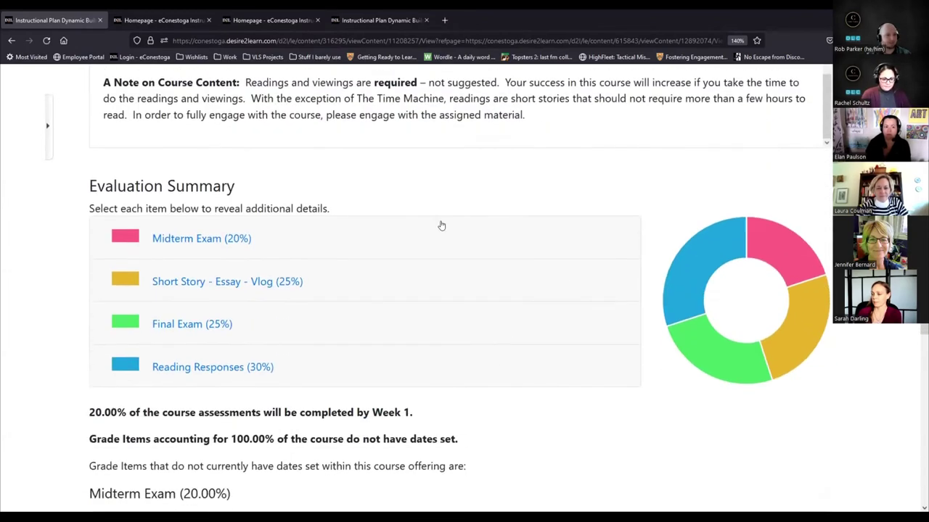
{"action": "left_click", "coordinate": [232, 219]}
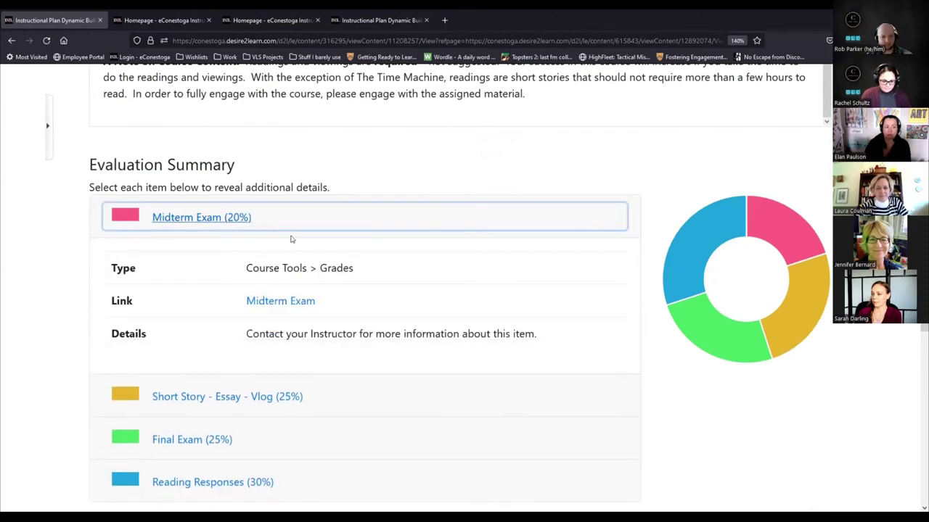
{"action": "scroll", "coordinate": [292, 241], "scroll_direction": "down", "scroll_amount": 2}
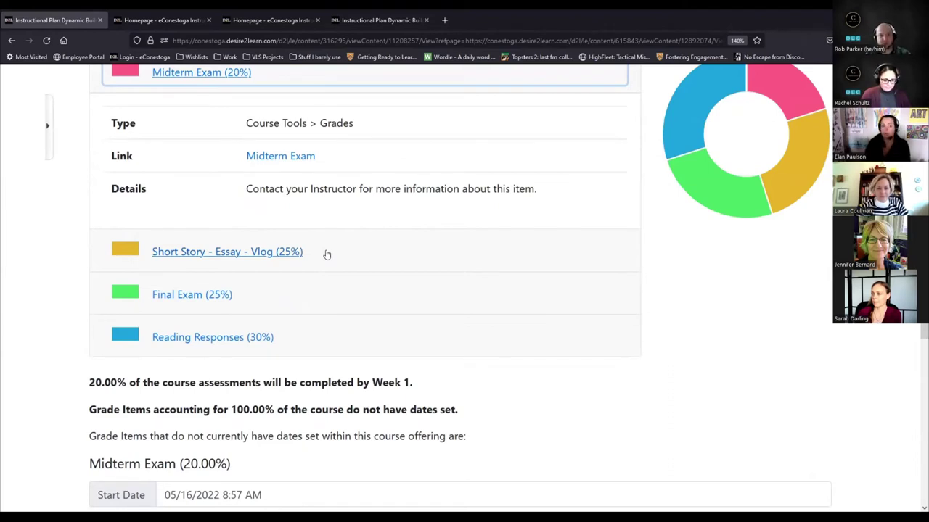
Step: Review the start and end date fields for undated grade items, highlighting the note under Short Story - Essay - Vlog
{"action": "scroll", "coordinate": [285, 228], "scroll_direction": "down", "scroll_amount": 2}
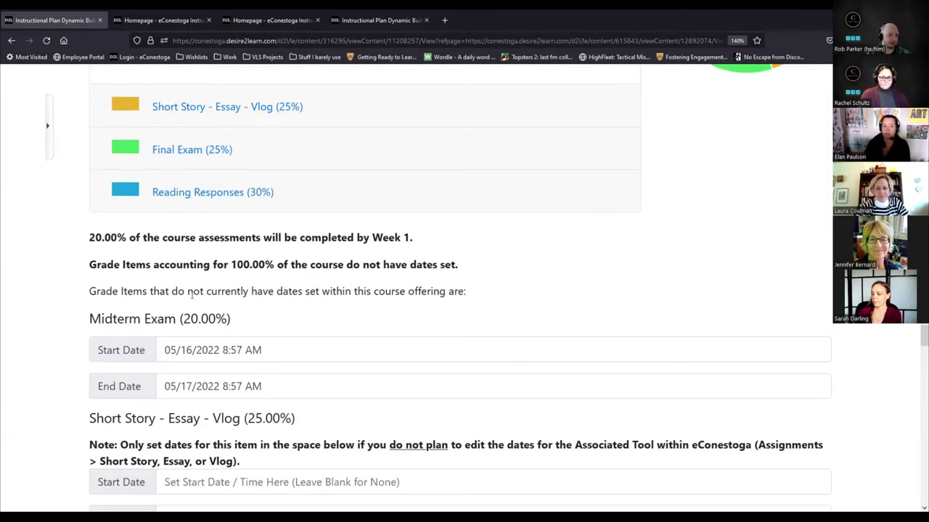
{"action": "scroll", "coordinate": [315, 179], "scroll_direction": "down", "scroll_amount": 2}
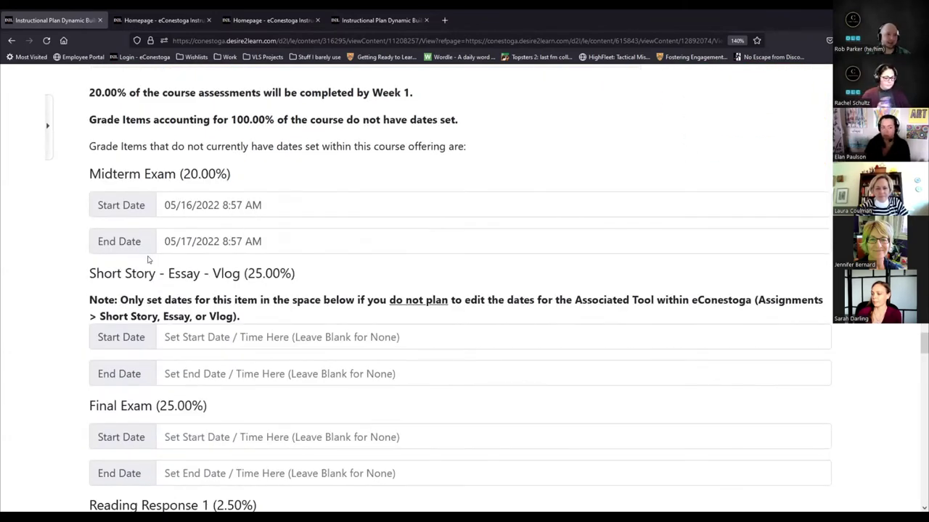
{"action": "scroll", "coordinate": [188, 261], "scroll_direction": "down", "scroll_amount": 1}
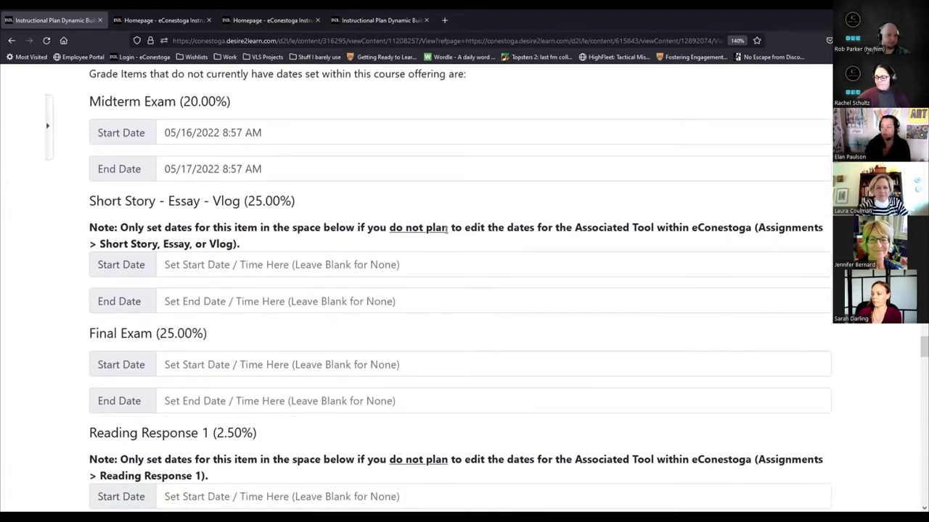
{"action": "left_click_drag", "start_coordinate": [86, 230], "coordinate": [566, 230]}
{"action": "left_click", "coordinate": [709, 231]}
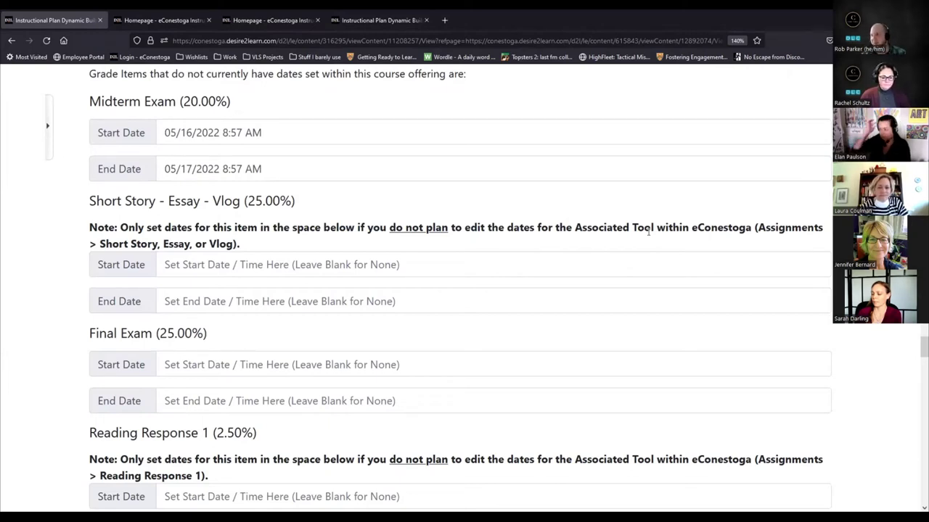
{"action": "scroll", "coordinate": [577, 256], "scroll_direction": "down", "scroll_amount": 2}
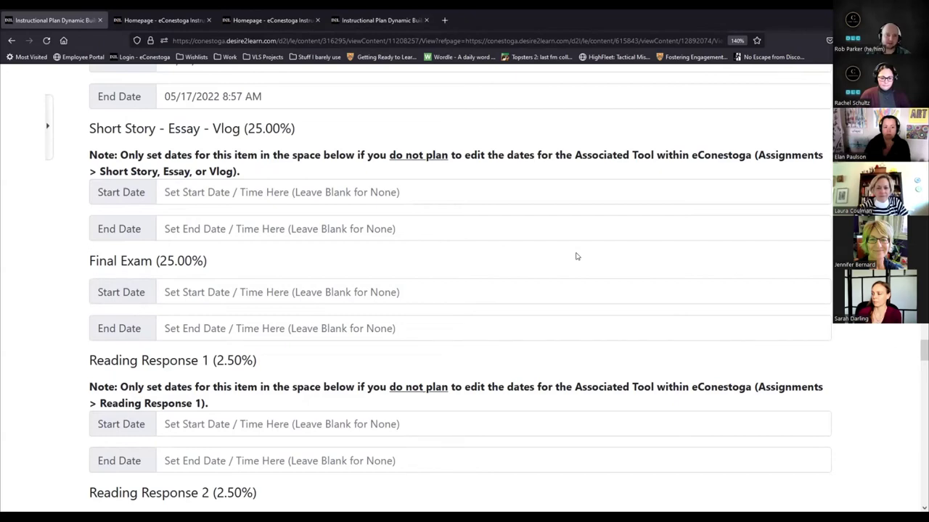
{"action": "scroll", "coordinate": [577, 256], "scroll_direction": "down", "scroll_amount": 5}
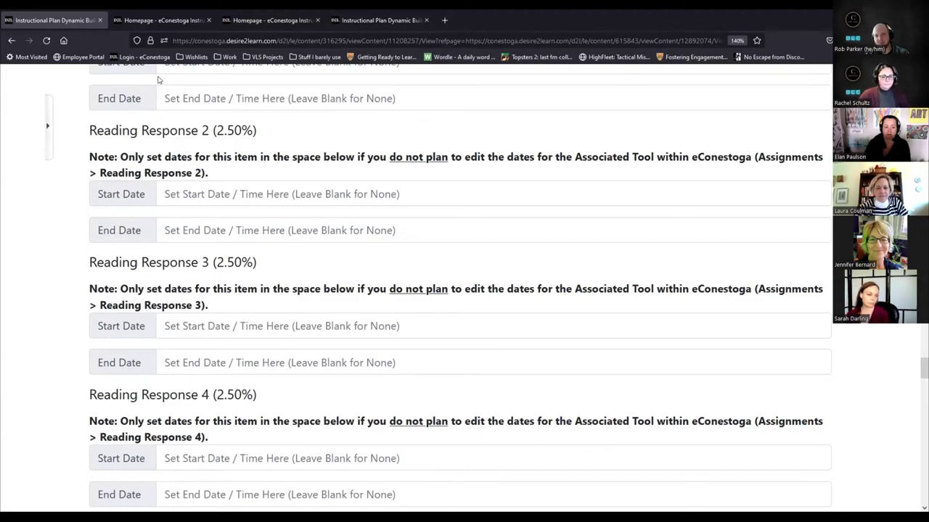
{"action": "scroll", "coordinate": [158, 80], "scroll_direction": "down", "scroll_amount": 7}
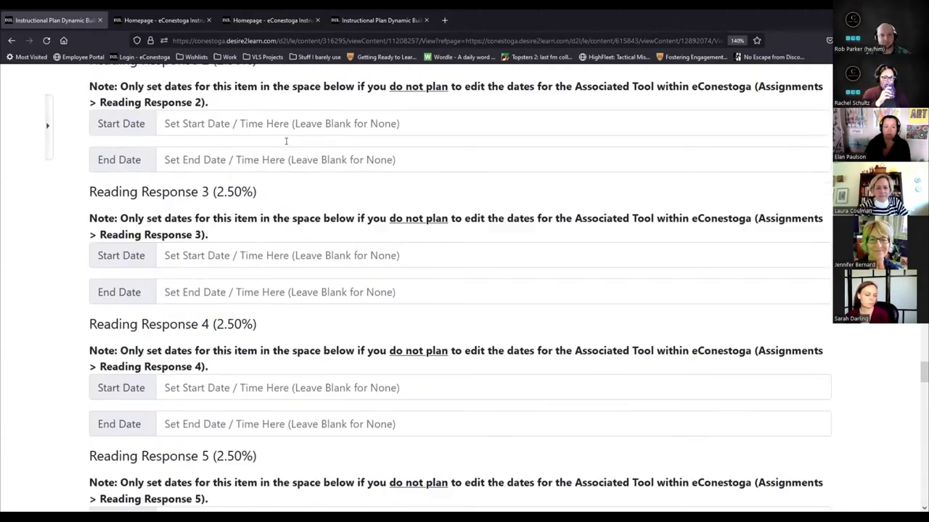
{"action": "scroll", "coordinate": [288, 166], "scroll_direction": "down", "scroll_amount": 9}
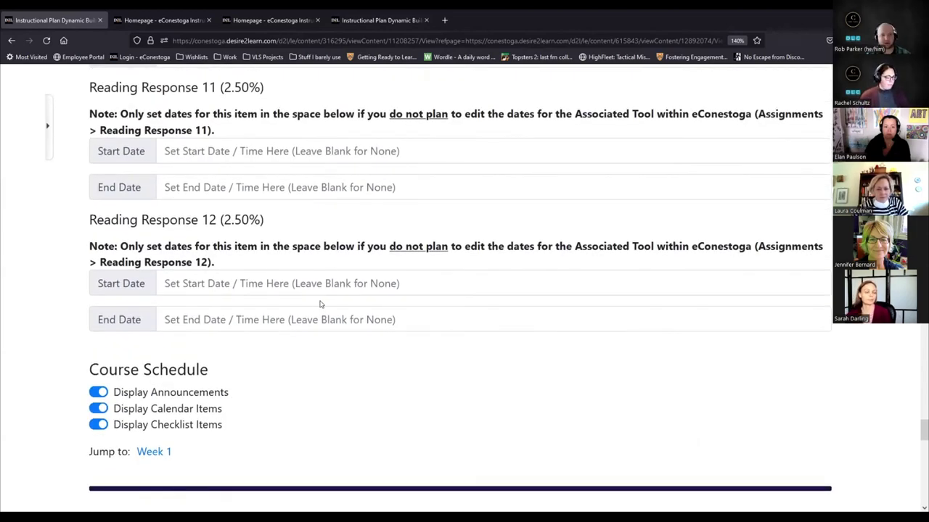
Step: Try the Display Announcements option under Course Schedule and review Week 1's dates, delivery options, description and scheduled items
{"action": "scroll", "coordinate": [318, 359], "scroll_direction": "down", "scroll_amount": 2}
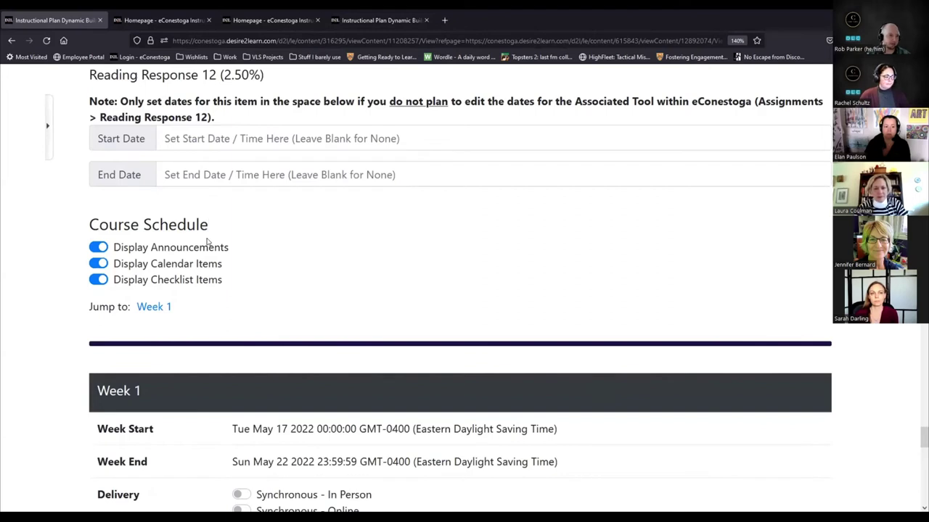
{"action": "left_click", "coordinate": [113, 251]}
{"action": "left_click", "coordinate": [114, 253]}
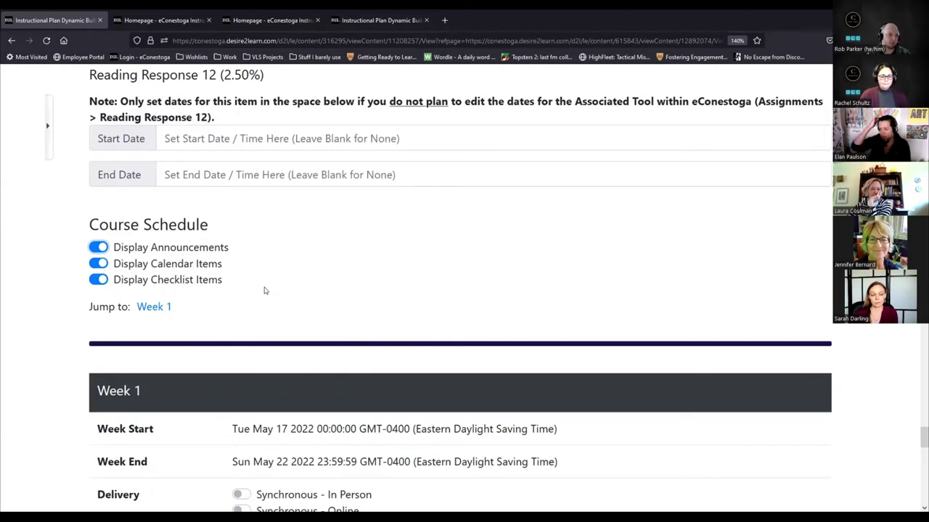
{"action": "scroll", "coordinate": [446, 261], "scroll_direction": "down", "scroll_amount": 2}
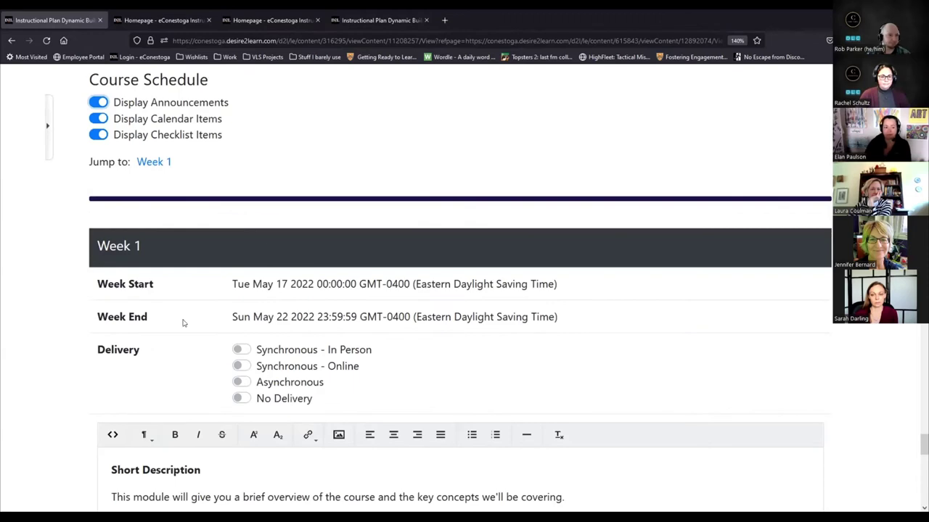
{"action": "scroll", "coordinate": [196, 292], "scroll_direction": "down", "scroll_amount": 2}
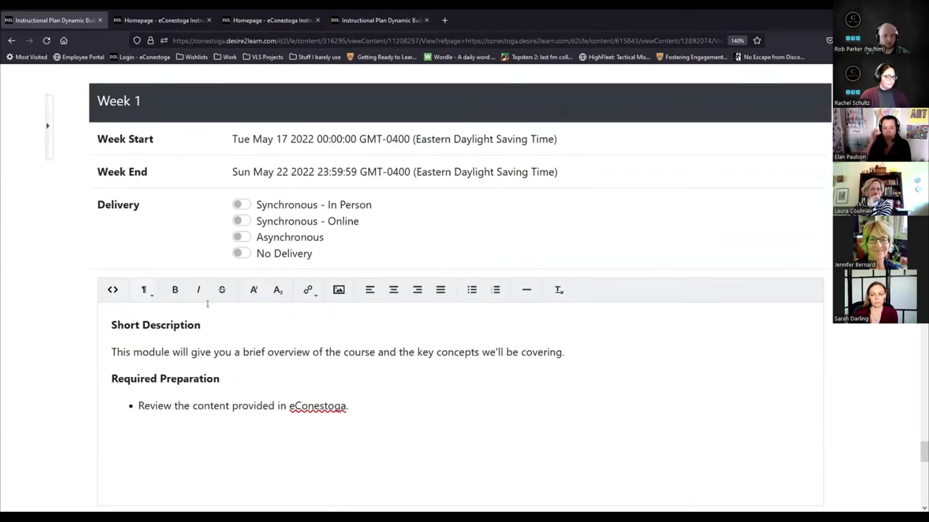
{"action": "scroll", "coordinate": [206, 304], "scroll_direction": "down", "scroll_amount": 8}
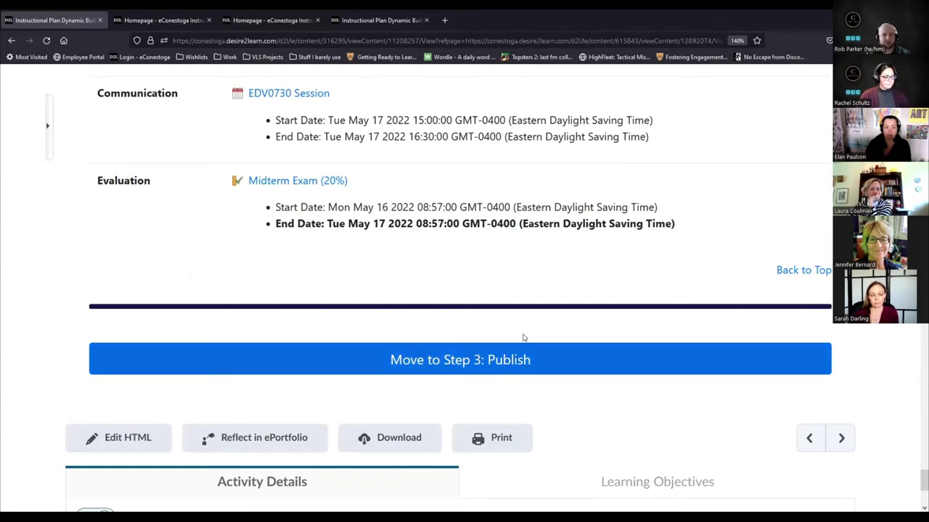
Step: Move the plan to Step 3: Publish and review the list of items that are not populated
{"action": "left_click", "coordinate": [554, 371]}
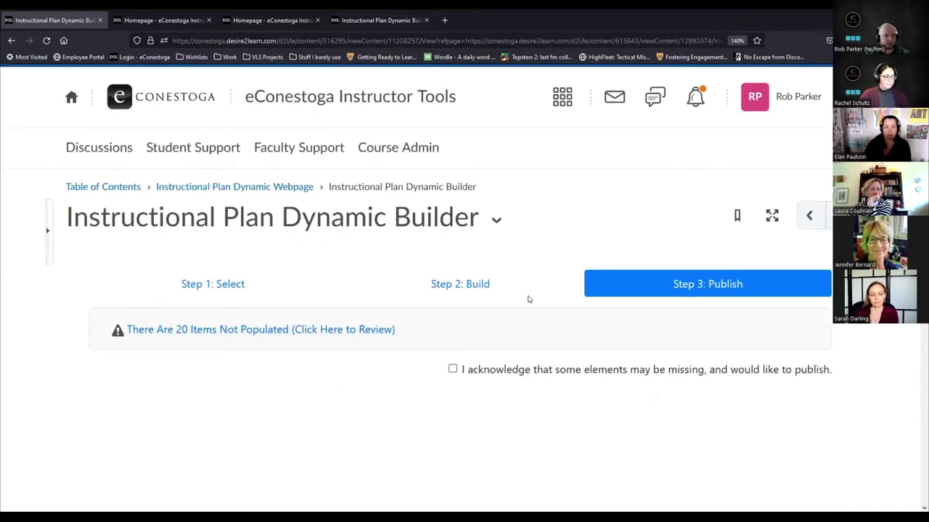
{"action": "left_click", "coordinate": [360, 331]}
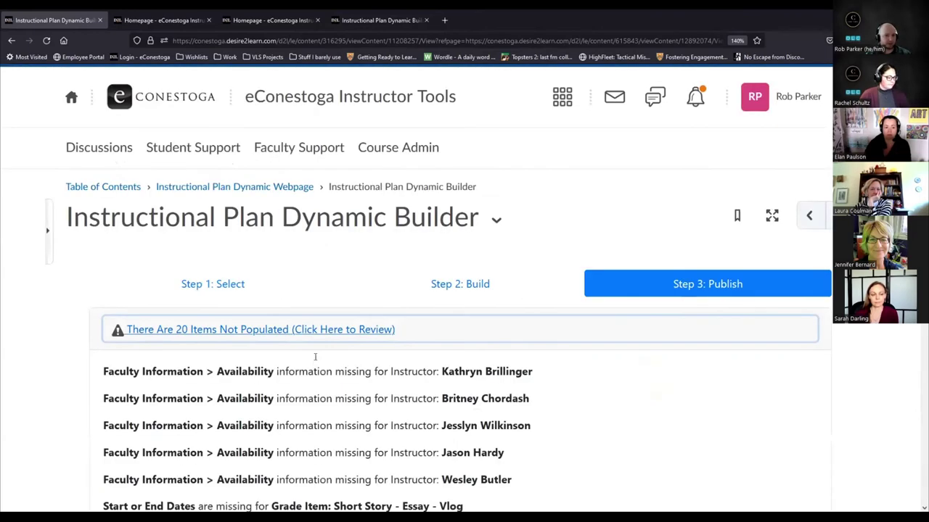
{"action": "scroll", "coordinate": [327, 333], "scroll_direction": "down", "scroll_amount": 4}
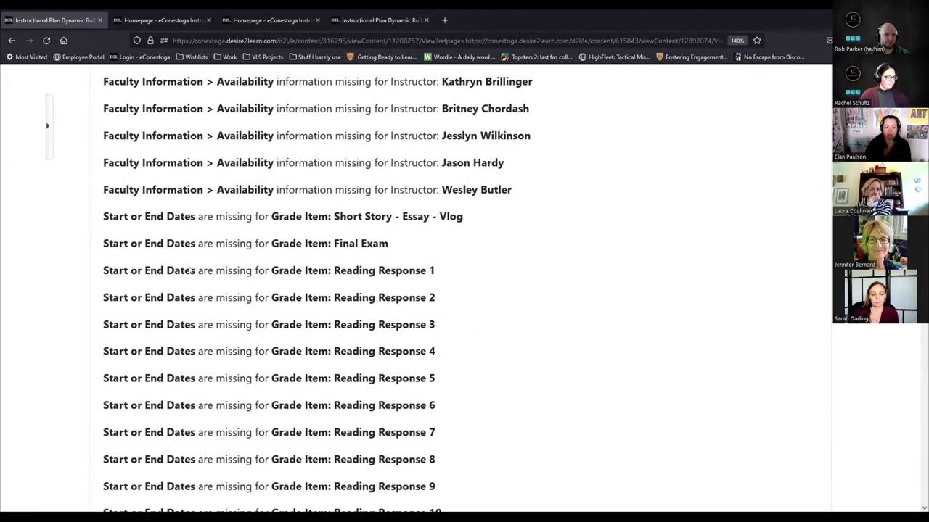
{"action": "scroll", "coordinate": [471, 355], "scroll_direction": "down", "scroll_amount": 3}
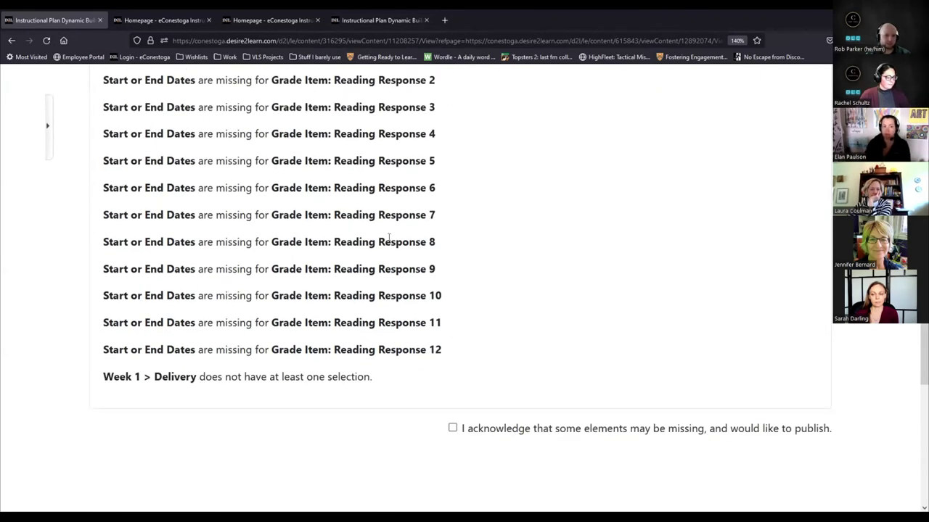
Step: Acknowledge the missing elements and publish the Instructional Plan - EDV0730 page, replacing the existing page contents without resetting completion tracking
{"action": "scroll", "coordinate": [463, 351], "scroll_direction": "down", "scroll_amount": 2}
{"action": "left_click", "coordinate": [448, 283]}
{"action": "left_click", "coordinate": [453, 283]}
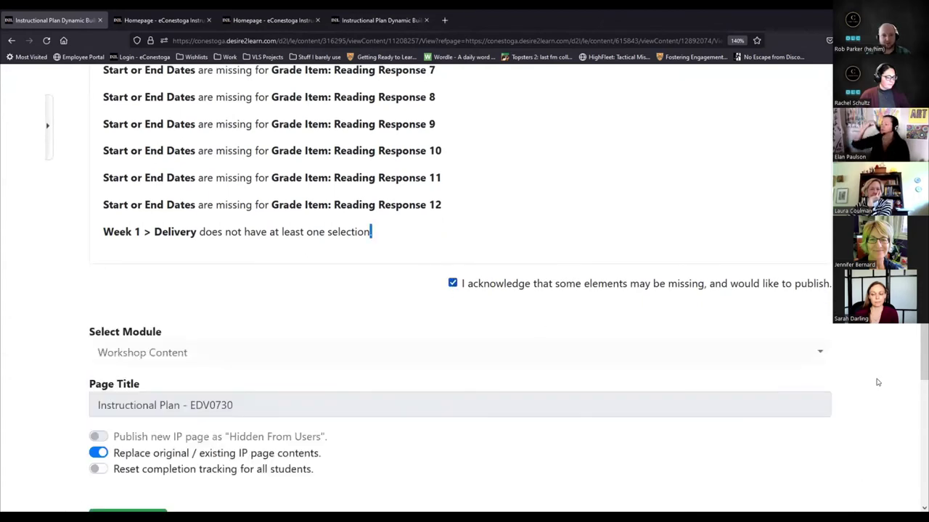
{"action": "scroll", "coordinate": [690, 355], "scroll_direction": "down", "scroll_amount": 1}
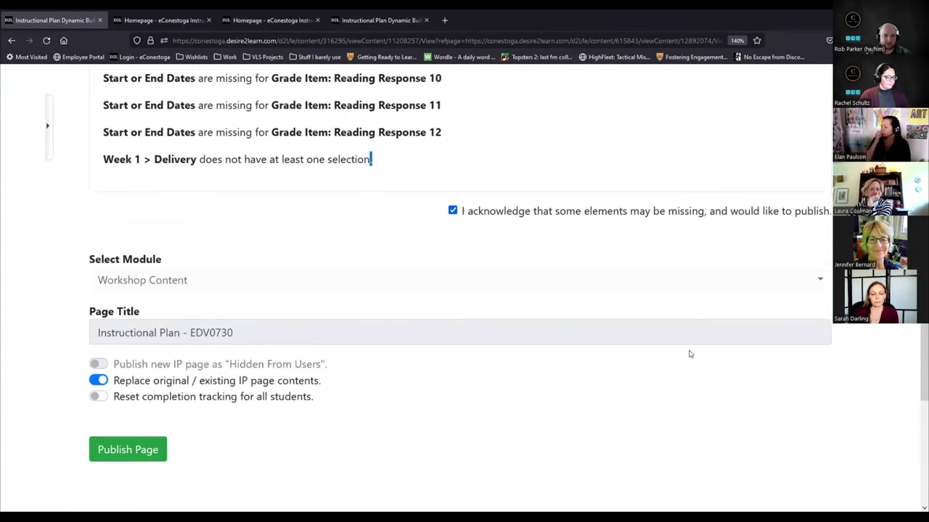
{"action": "scroll", "coordinate": [373, 312], "scroll_direction": "down", "scroll_amount": 1}
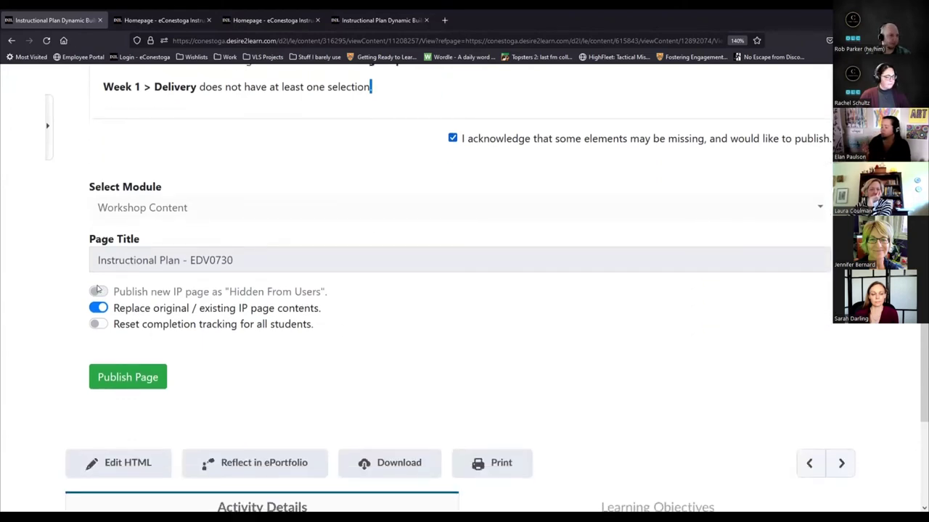
{"action": "left_click", "coordinate": [143, 374]}
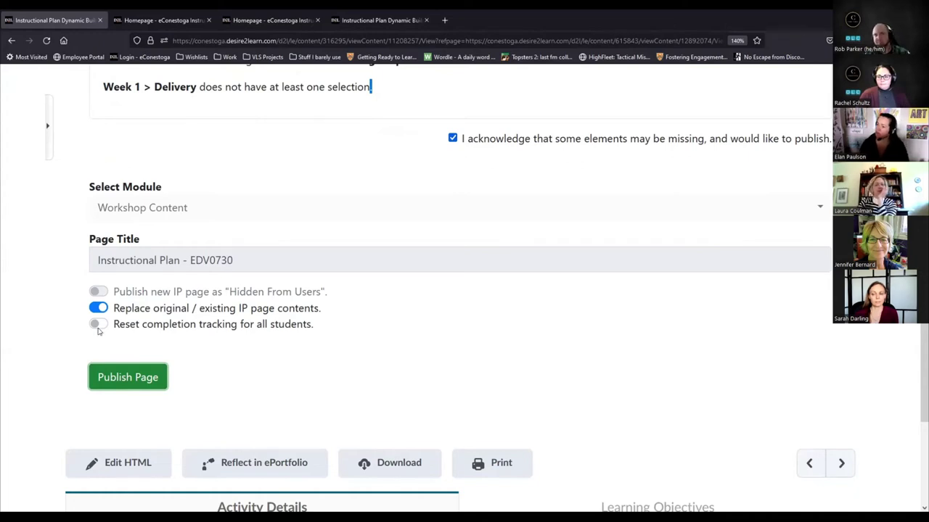
{"action": "left_click", "coordinate": [144, 379]}
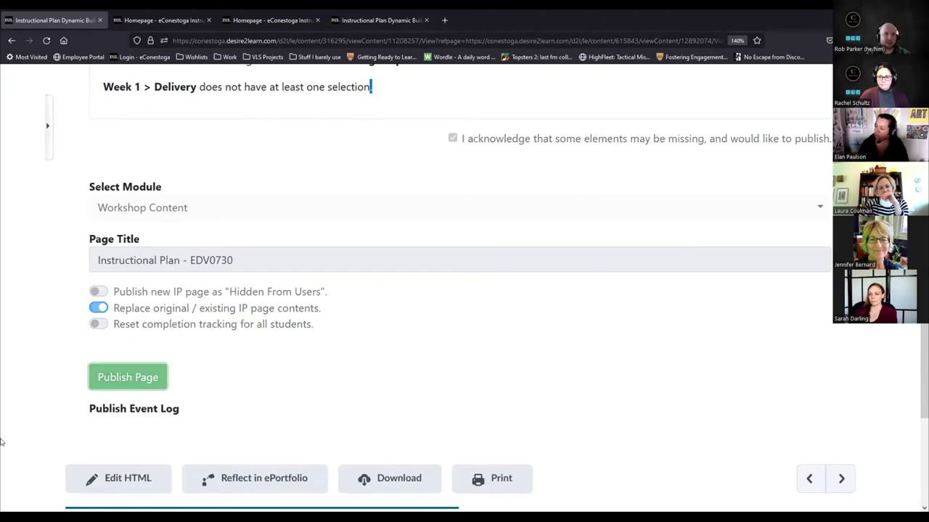
Step: Open the published Instructional Plan - EDV0730 page and review its faculty, notes, evaluation and schedule sections, returning to Course Information
{"action": "scroll", "coordinate": [258, 371], "scroll_direction": "down", "scroll_amount": 3}
{"action": "left_click", "coordinate": [228, 323]}
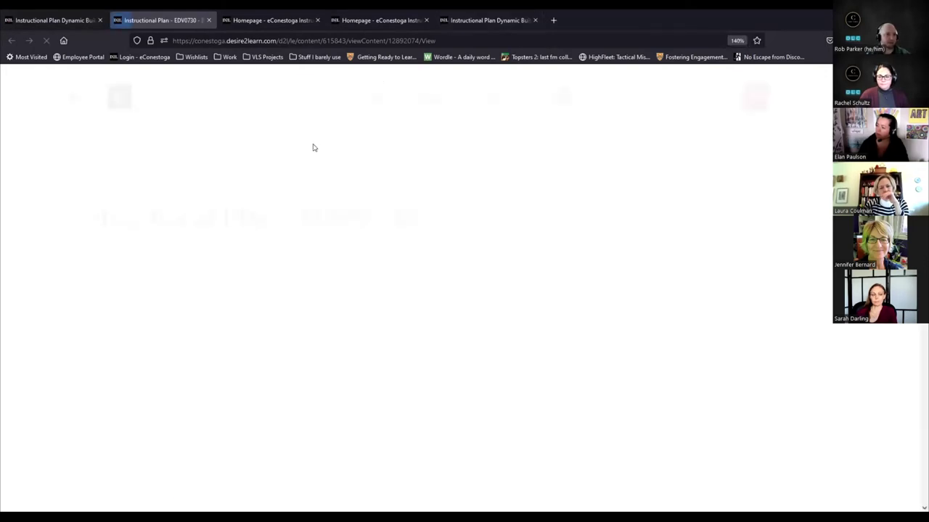
{"action": "scroll", "coordinate": [189, 293], "scroll_direction": "down", "scroll_amount": 2}
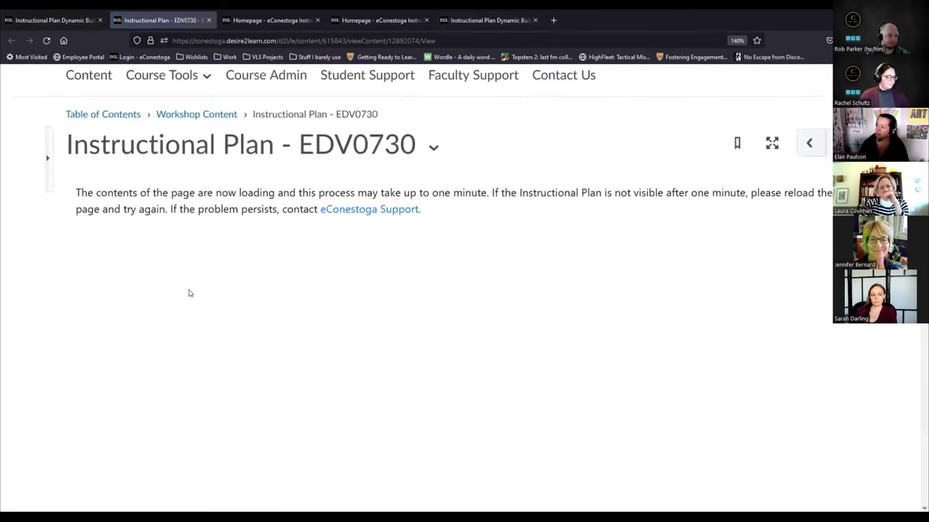
{"action": "scroll", "coordinate": [189, 293], "scroll_direction": "down", "scroll_amount": 3}
{"action": "scroll", "coordinate": [362, 287], "scroll_direction": "up", "scroll_amount": 3}
{"action": "scroll", "coordinate": [558, 276], "scroll_direction": "down", "scroll_amount": 6}
{"action": "scroll", "coordinate": [568, 284], "scroll_direction": "down", "scroll_amount": 4}
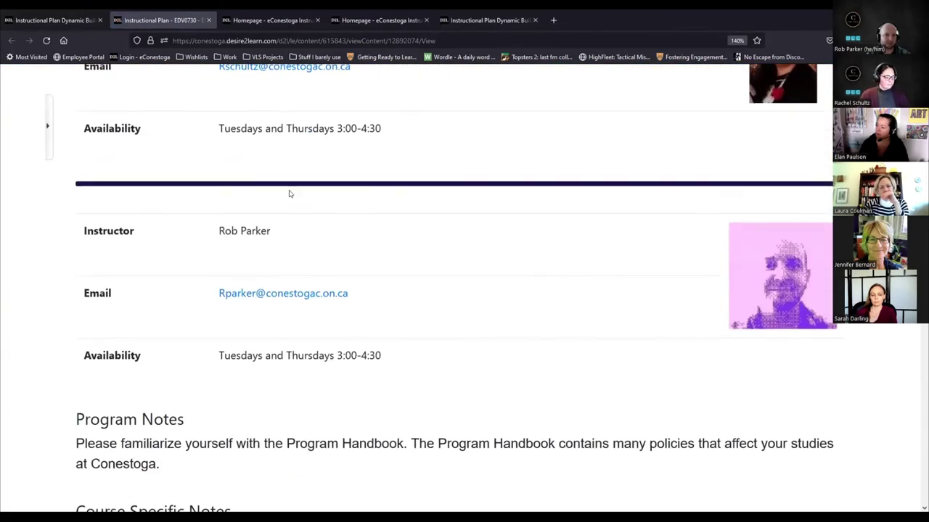
{"action": "scroll", "coordinate": [601, 295], "scroll_direction": "down", "scroll_amount": 7}
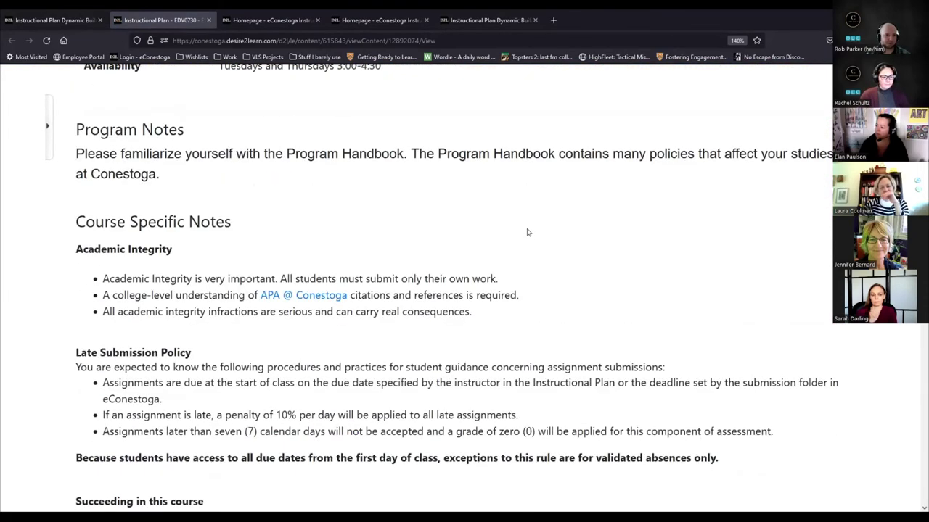
{"action": "scroll", "coordinate": [535, 249], "scroll_direction": "down", "scroll_amount": 12}
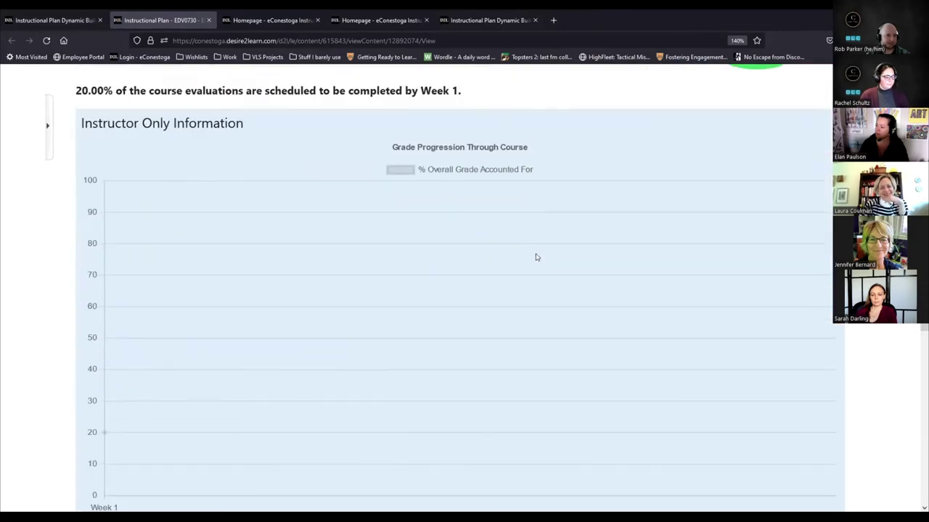
{"action": "scroll", "coordinate": [551, 258], "scroll_direction": "down", "scroll_amount": 20}
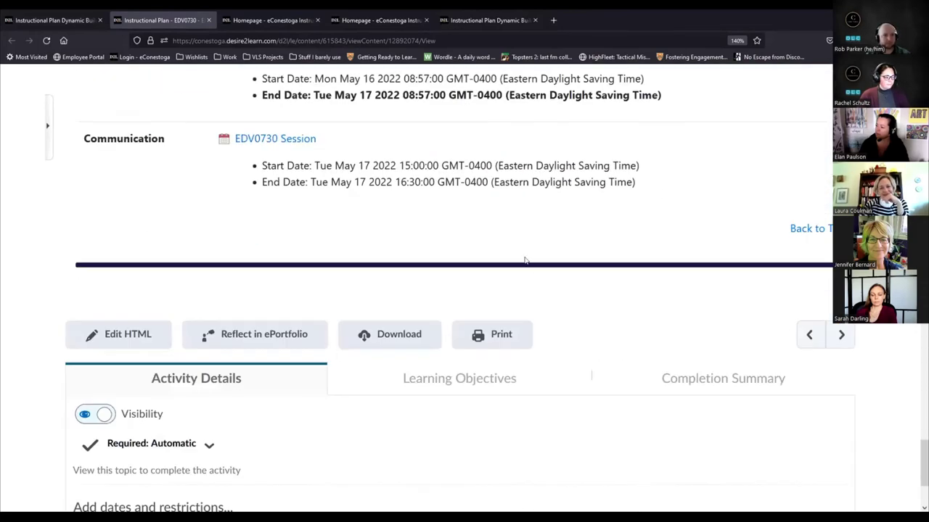
{"action": "scroll", "coordinate": [750, 268], "scroll_direction": "up", "scroll_amount": 20}
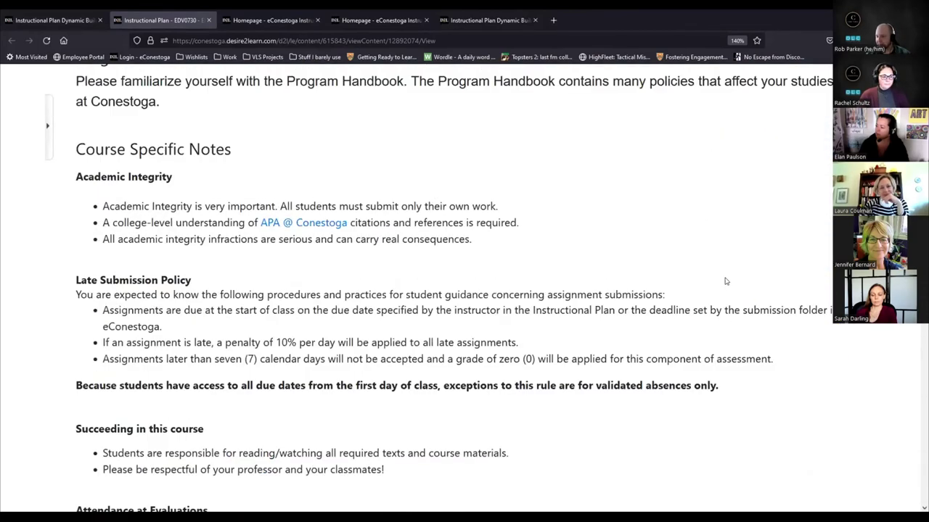
{"action": "scroll", "coordinate": [722, 284], "scroll_direction": "up", "scroll_amount": 5}
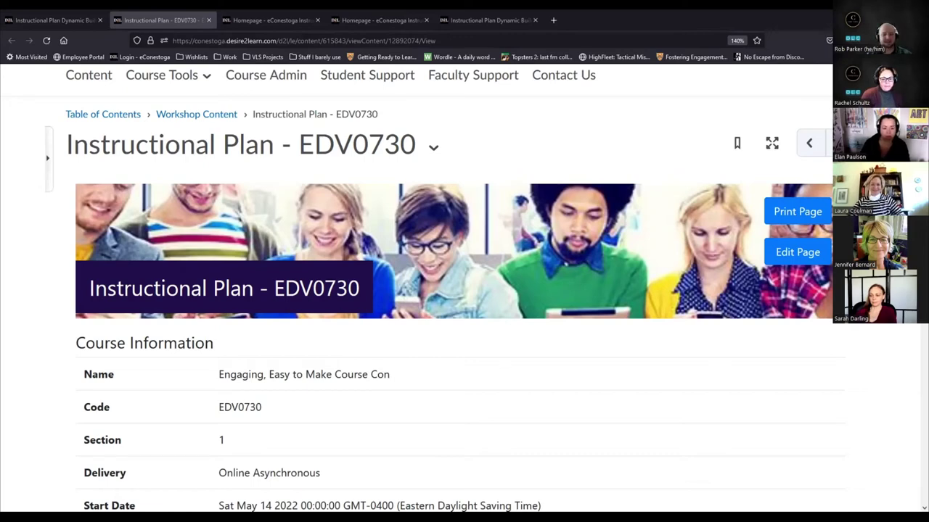
Step: Return to the EDV0730 course homepage and refresh the Essential Elements Scan
{"action": "scroll", "coordinate": [312, 188], "scroll_direction": "up", "scroll_amount": 2}
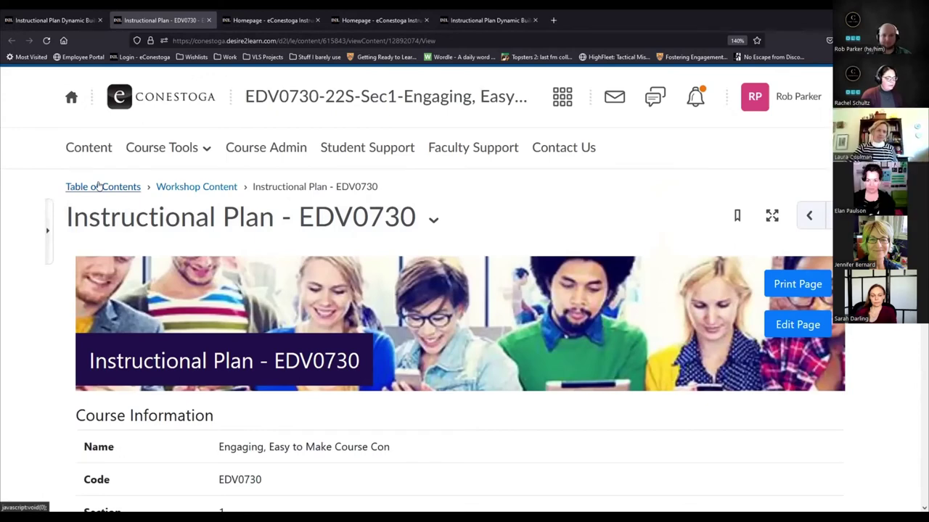
{"action": "left_click", "coordinate": [305, 100]}
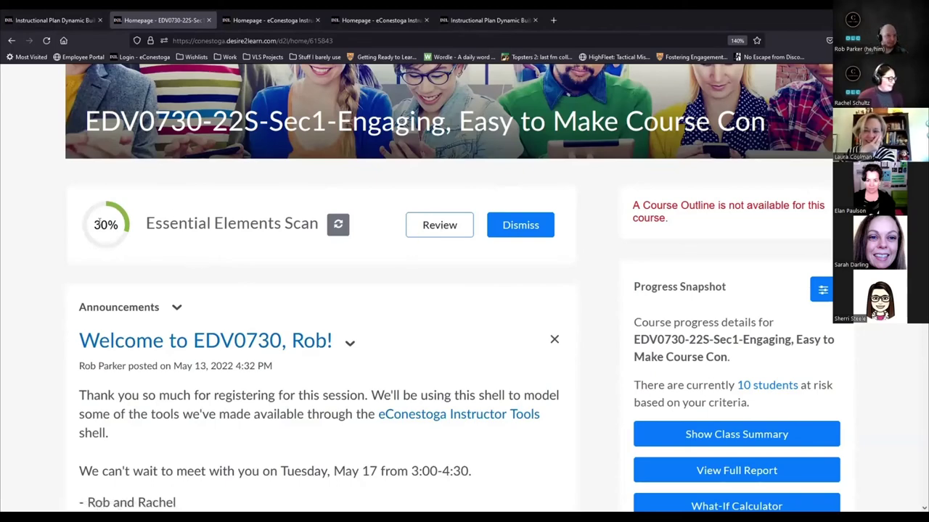
{"action": "left_click", "coordinate": [338, 224]}
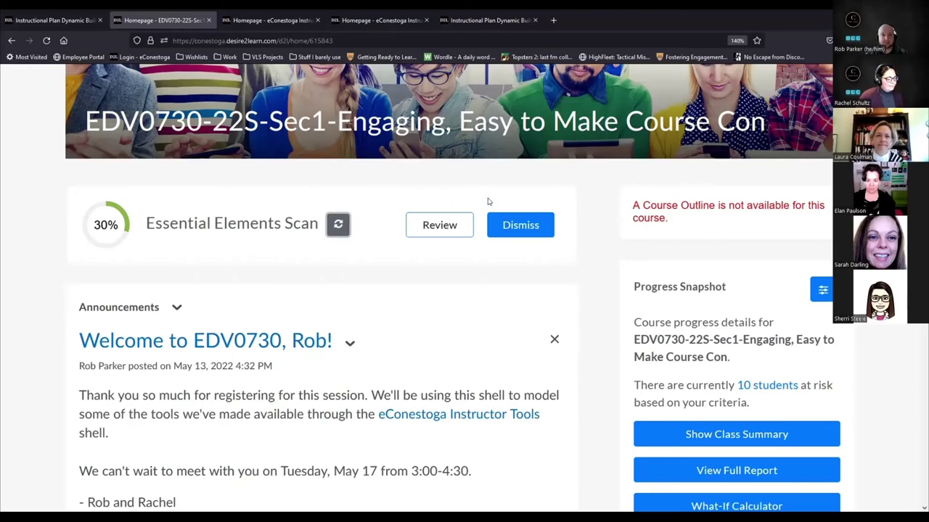
Step: Open Faculty Support in a new tab and examine the Essential Elements and Instructional Plan resources under Course Delivery Expectations
{"action": "scroll", "coordinate": [486, 218], "scroll_direction": "up", "scroll_amount": 3}
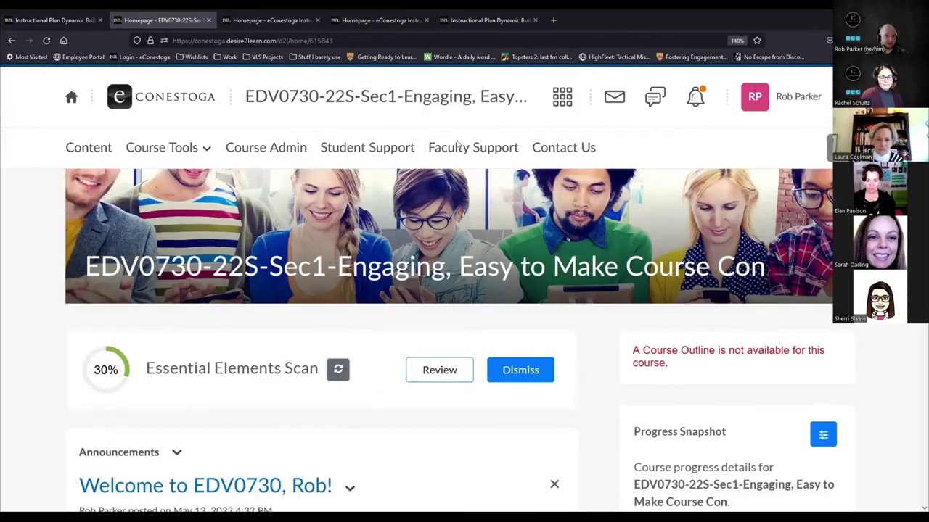
{"action": "right_click", "coordinate": [457, 145]}
{"action": "right_click", "coordinate": [453, 150]}
{"action": "left_click", "coordinate": [479, 158]}
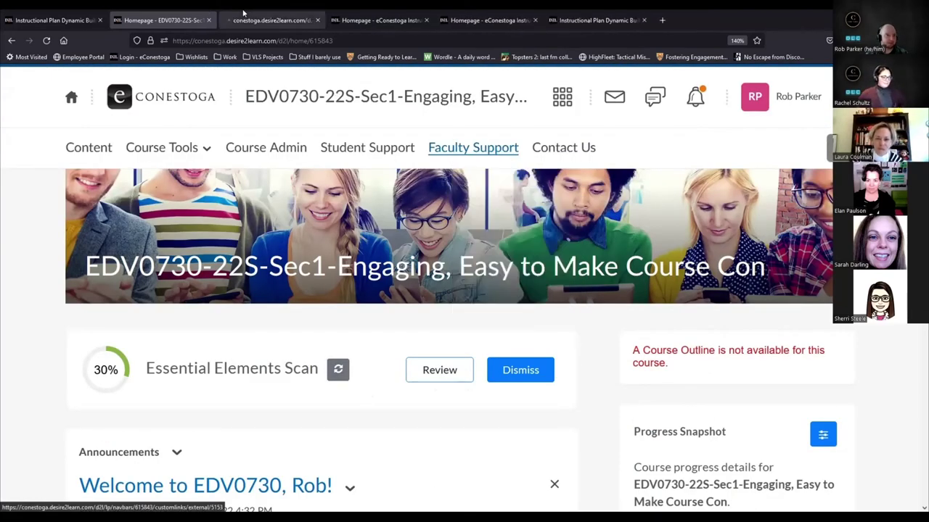
{"action": "left_click", "coordinate": [247, 20]}
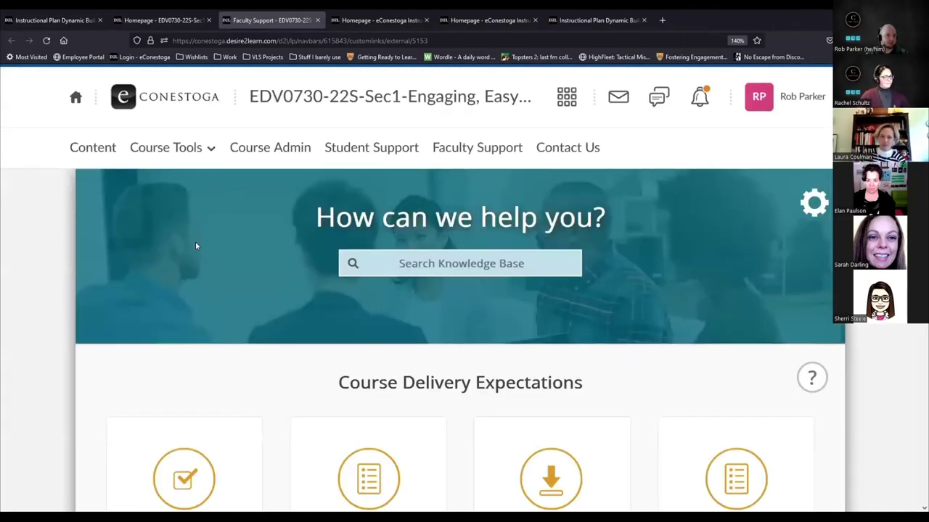
{"action": "scroll", "coordinate": [196, 244], "scroll_direction": "down", "scroll_amount": 4}
{"action": "mouse_move", "coordinate": [215, 251]}
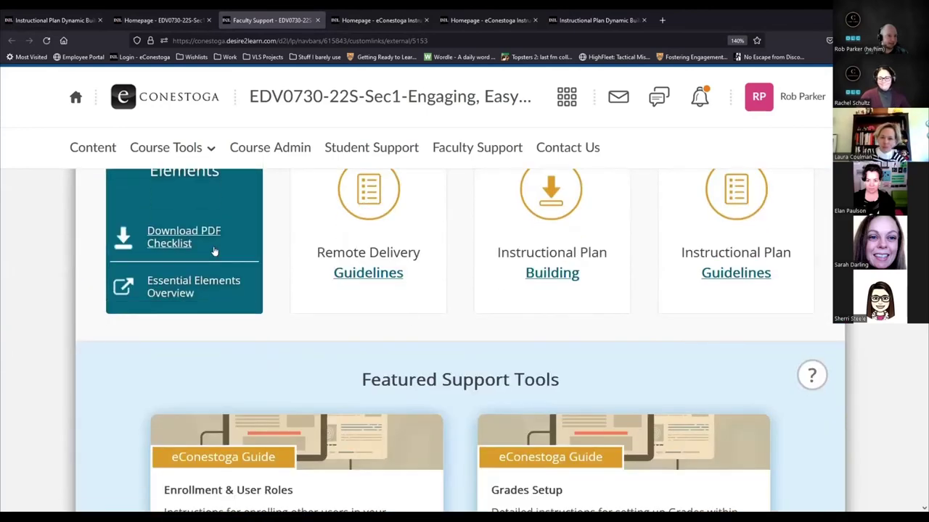
{"action": "scroll", "coordinate": [215, 251], "scroll_direction": "up", "scroll_amount": 2}
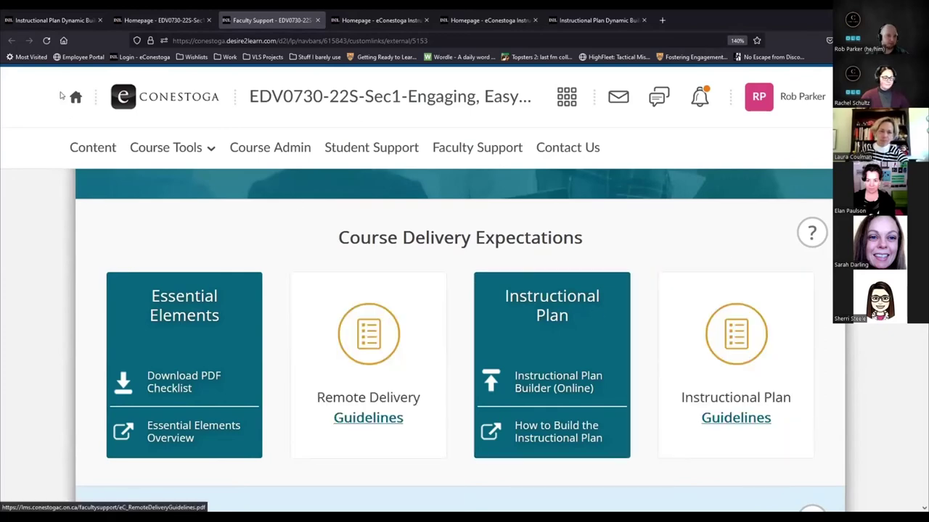
Step: Go back to the course homepage, run the Essential Elements Scan again and open its detailed results for review
{"action": "left_click", "coordinate": [160, 19]}
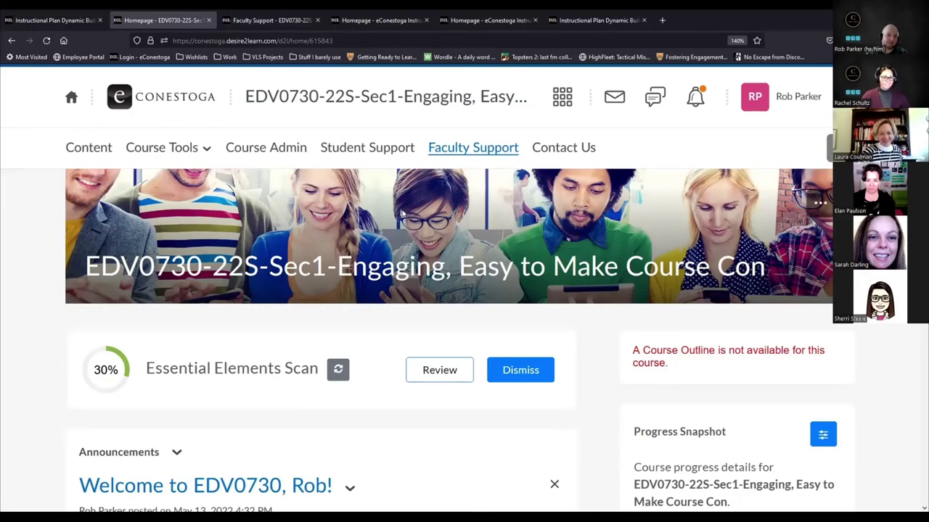
{"action": "left_click", "coordinate": [440, 371]}
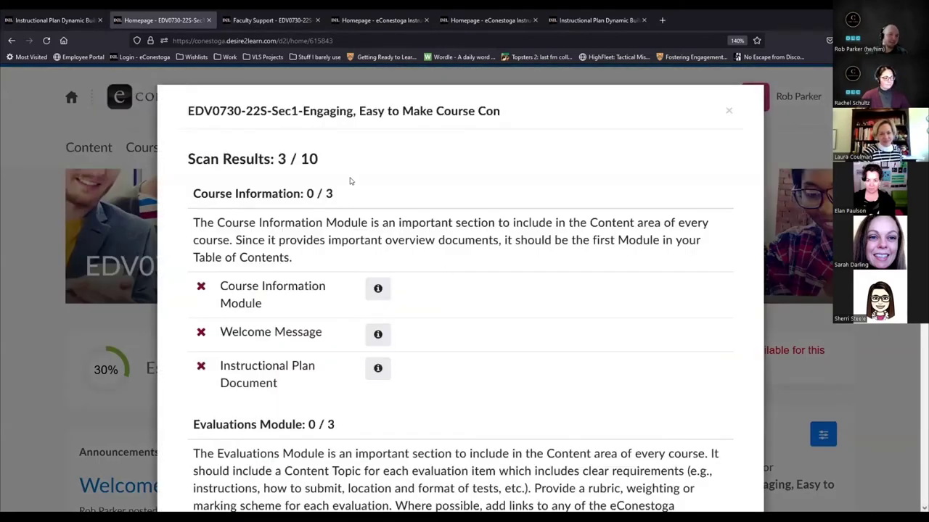
{"action": "left_click", "coordinate": [90, 343]}
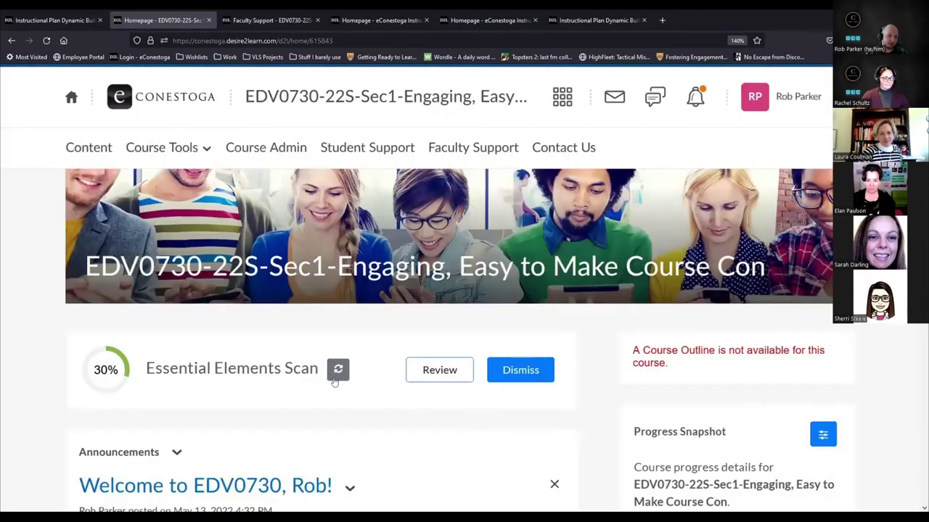
{"action": "left_click", "coordinate": [337, 370]}
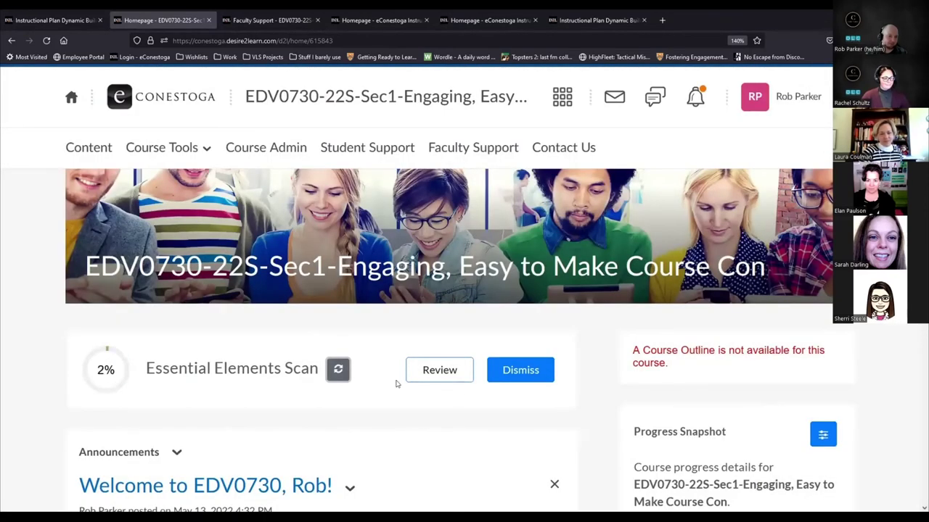
{"action": "left_click", "coordinate": [441, 374]}
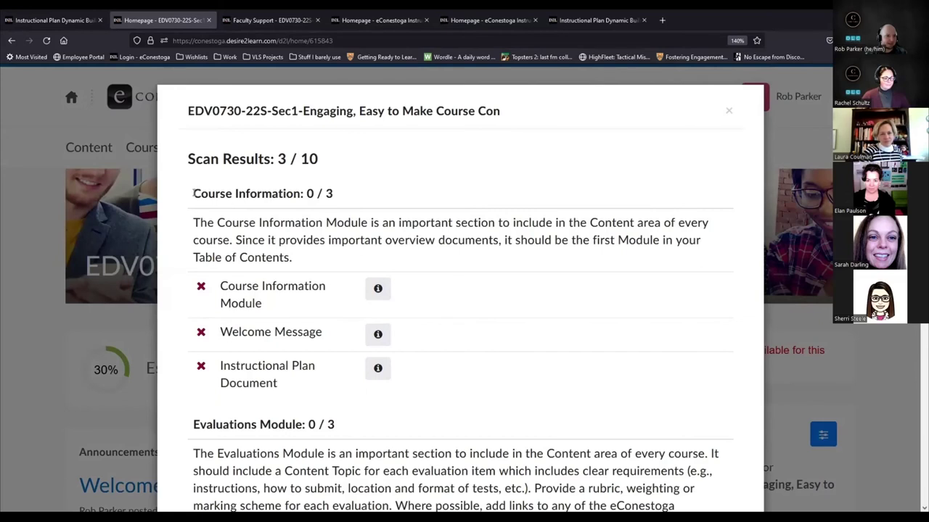
Step: Examine the Course Information section of the scan results and expand the guidance for the Course Information Module item
{"action": "left_click_drag", "start_coordinate": [194, 193], "coordinate": [484, 201]}
{"action": "left_click_drag", "start_coordinate": [358, 258], "coordinate": [174, 209]}
{"action": "left_click", "coordinate": [492, 208]}
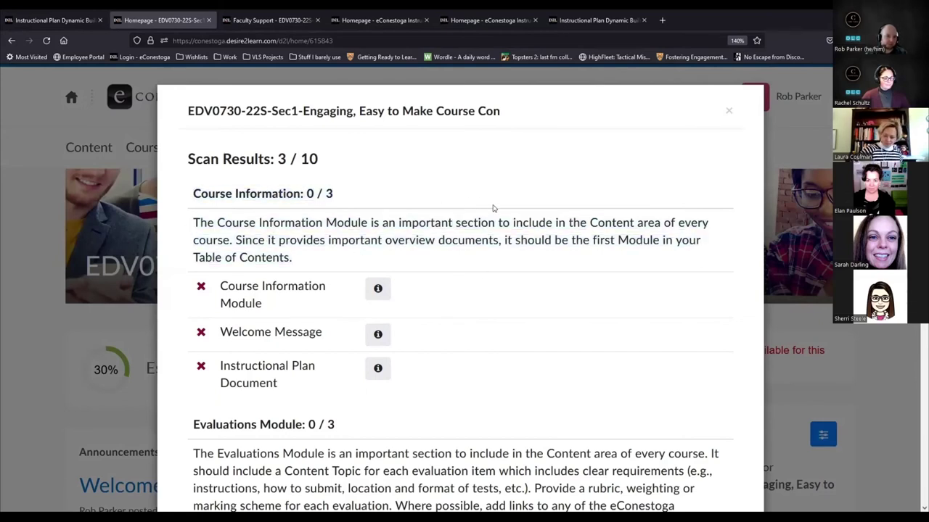
{"action": "left_click", "coordinate": [376, 295]}
{"action": "scroll", "coordinate": [561, 179], "scroll_direction": "down", "scroll_amount": 4}
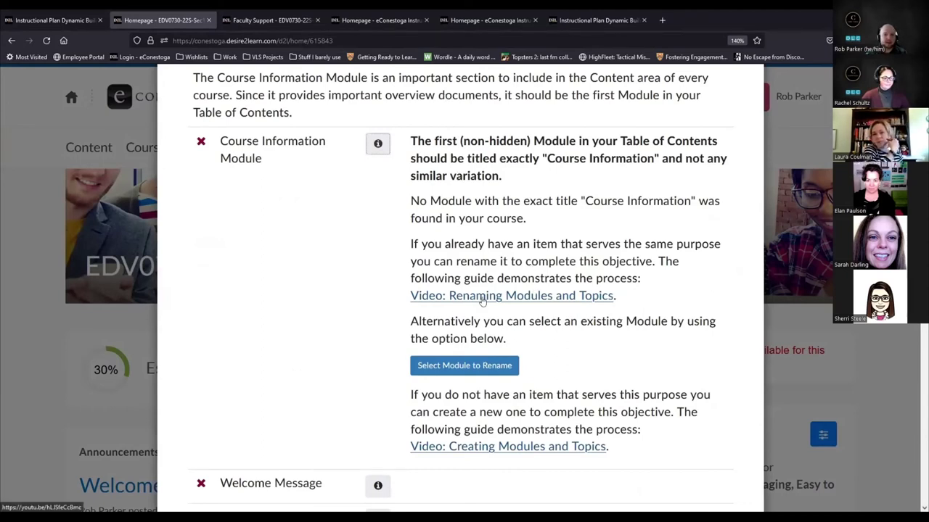
{"action": "scroll", "coordinate": [453, 334], "scroll_direction": "down", "scroll_amount": 2}
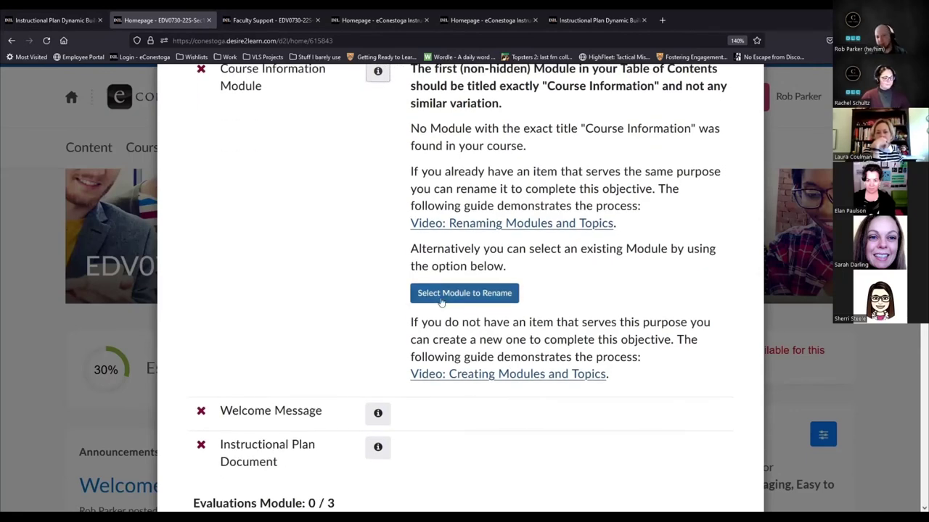
Step: Expand and read the scan guidance for the Welcome Message and Instructional Plan Document items
{"action": "left_click", "coordinate": [377, 413]}
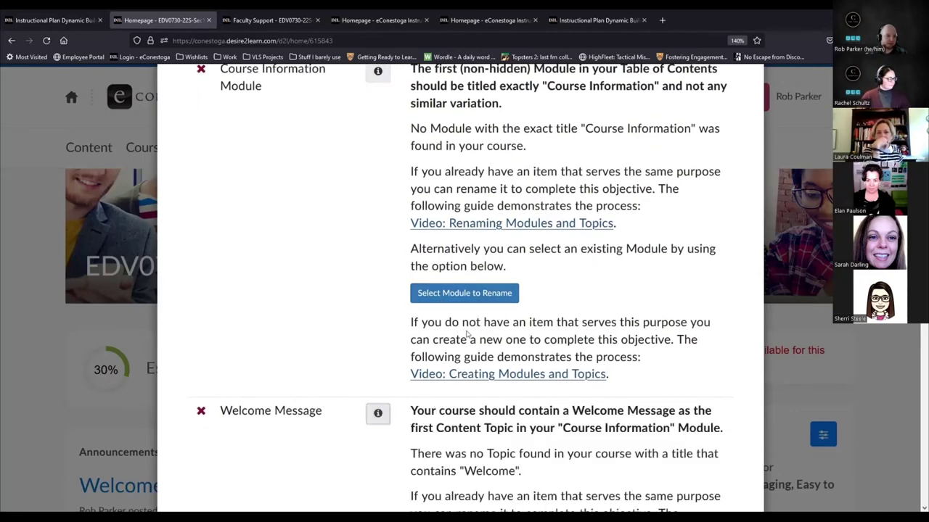
{"action": "scroll", "coordinate": [313, 315], "scroll_direction": "down", "scroll_amount": 3}
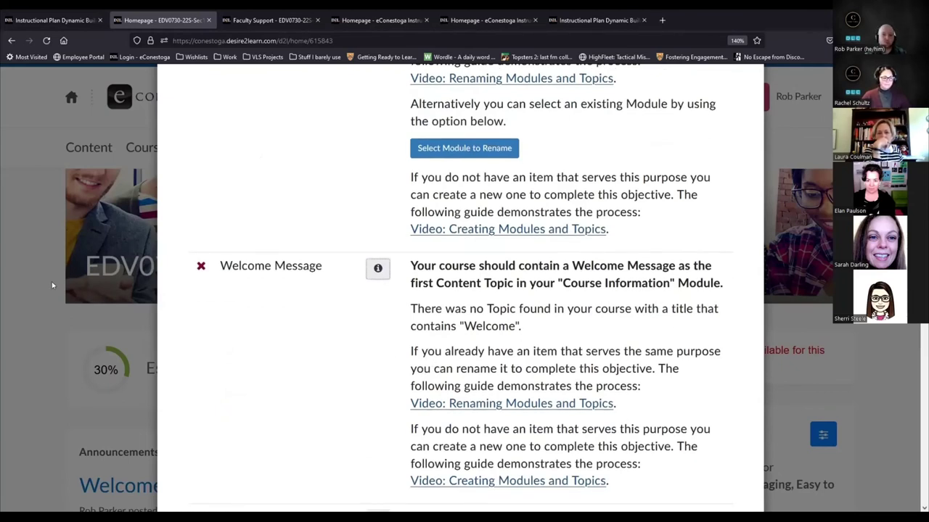
{"action": "scroll", "coordinate": [193, 291], "scroll_direction": "down", "scroll_amount": 5}
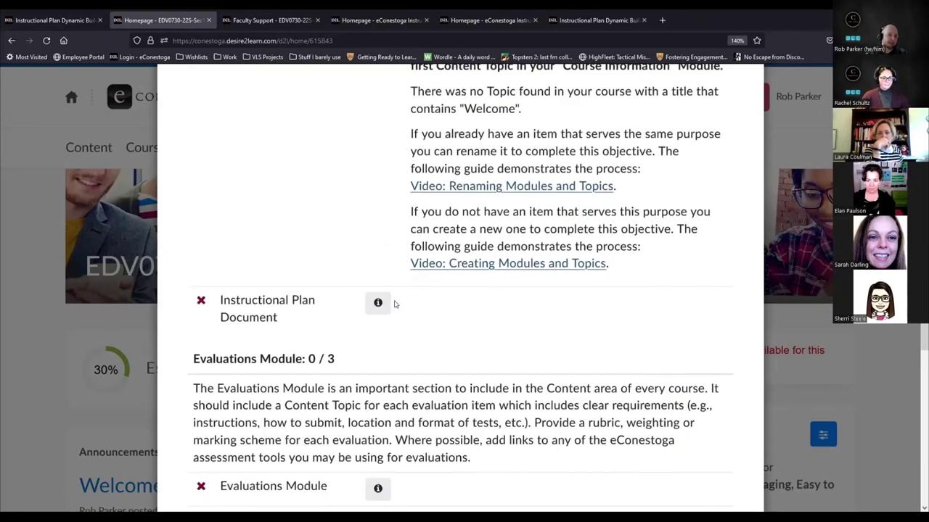
{"action": "left_click", "coordinate": [378, 303]}
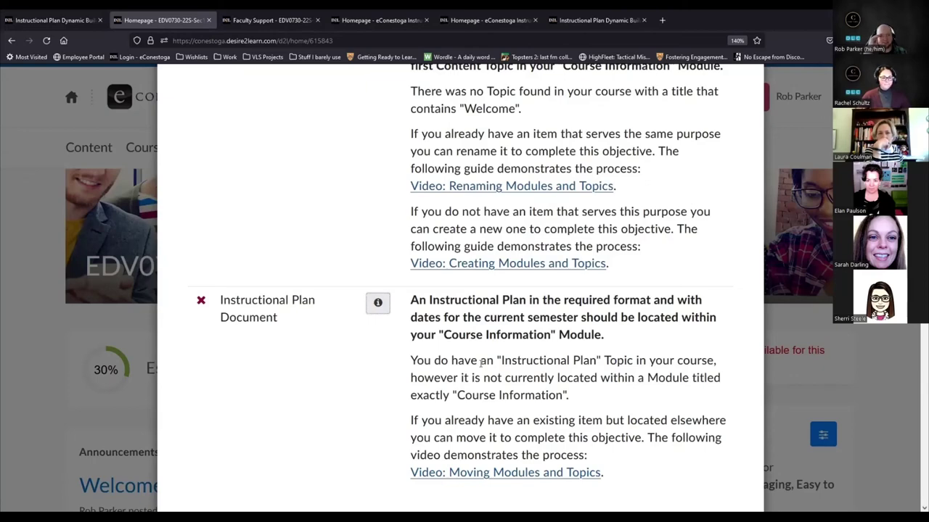
{"action": "scroll", "coordinate": [484, 372], "scroll_direction": "down", "scroll_amount": 3}
{"action": "scroll", "coordinate": [471, 174], "scroll_direction": "up", "scroll_amount": 1}
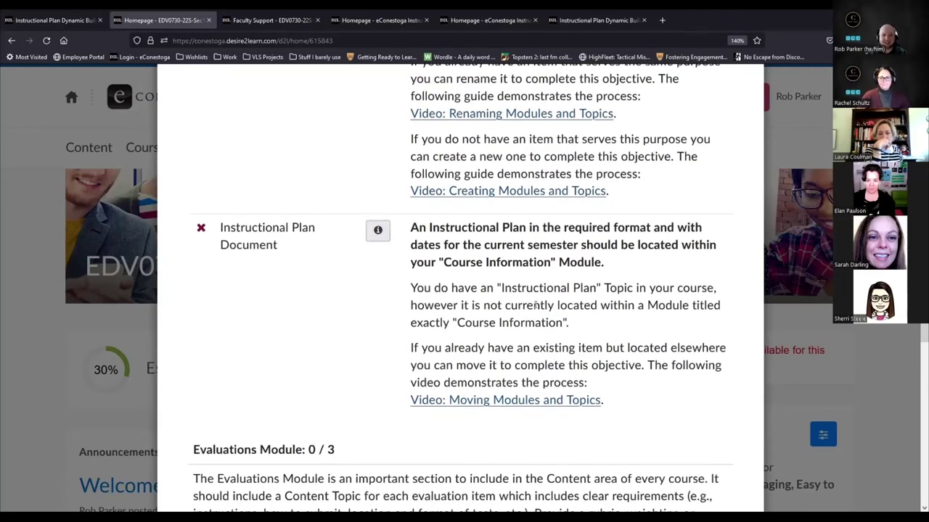
Step: Look over the Evaluations Module items and the Content for Course Learning section in the scan results
{"action": "scroll", "coordinate": [649, 310], "scroll_direction": "down", "scroll_amount": 5}
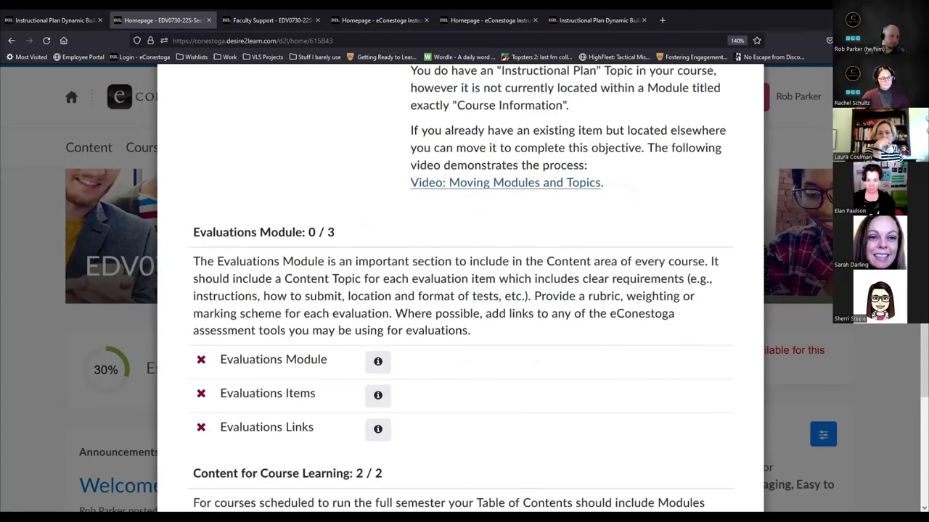
{"action": "scroll", "coordinate": [480, 299], "scroll_direction": "down", "scroll_amount": 2}
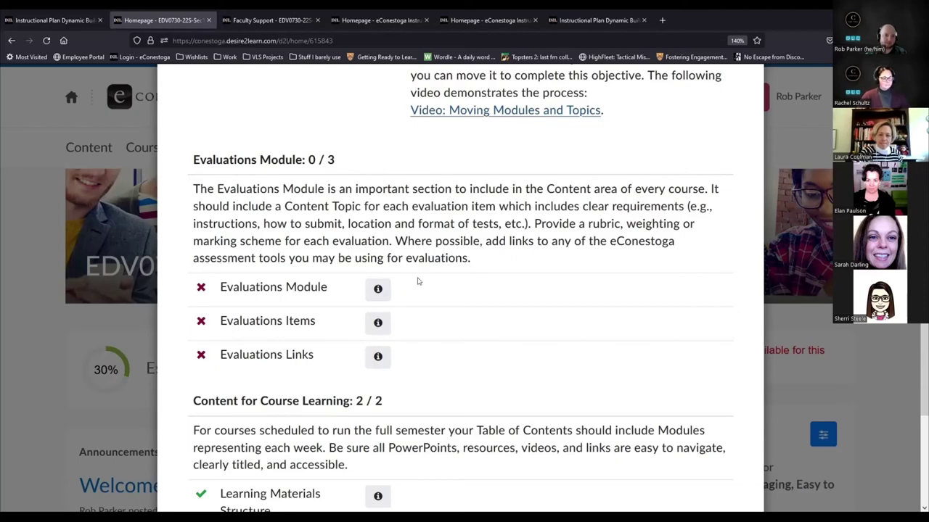
{"action": "scroll", "coordinate": [297, 279], "scroll_direction": "down", "scroll_amount": 2}
{"action": "scroll", "coordinate": [509, 199], "scroll_direction": "down", "scroll_amount": 2}
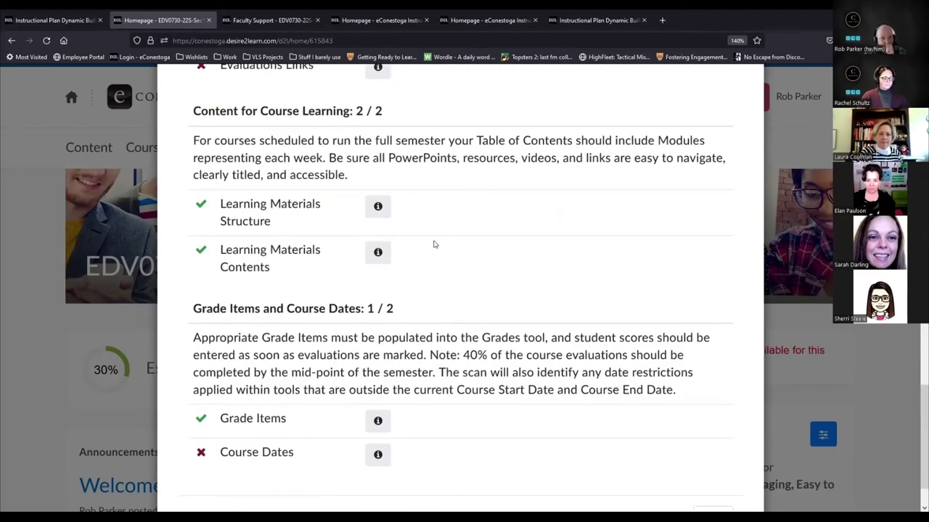
{"action": "scroll", "coordinate": [425, 232], "scroll_direction": "up", "scroll_amount": 3}
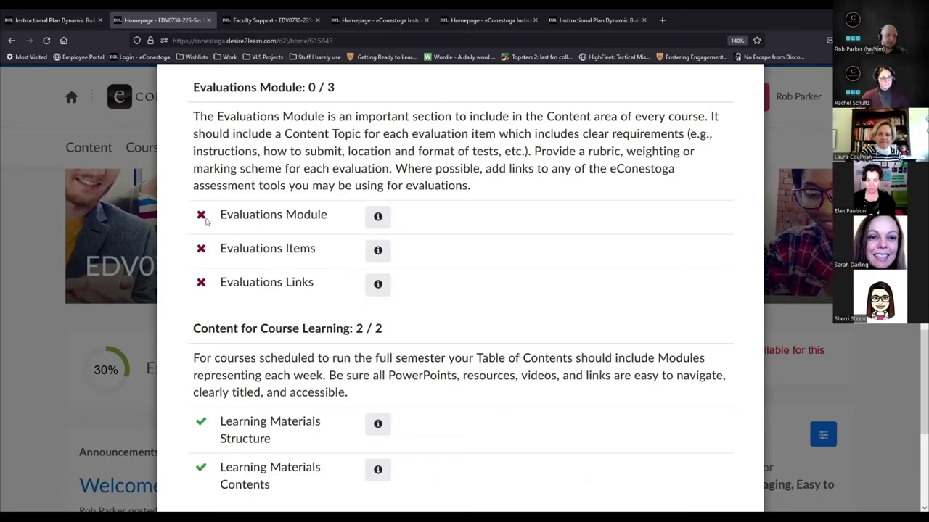
{"action": "scroll", "coordinate": [312, 341], "scroll_direction": "down", "scroll_amount": 1}
{"action": "scroll", "coordinate": [321, 337], "scroll_direction": "down", "scroll_amount": 1}
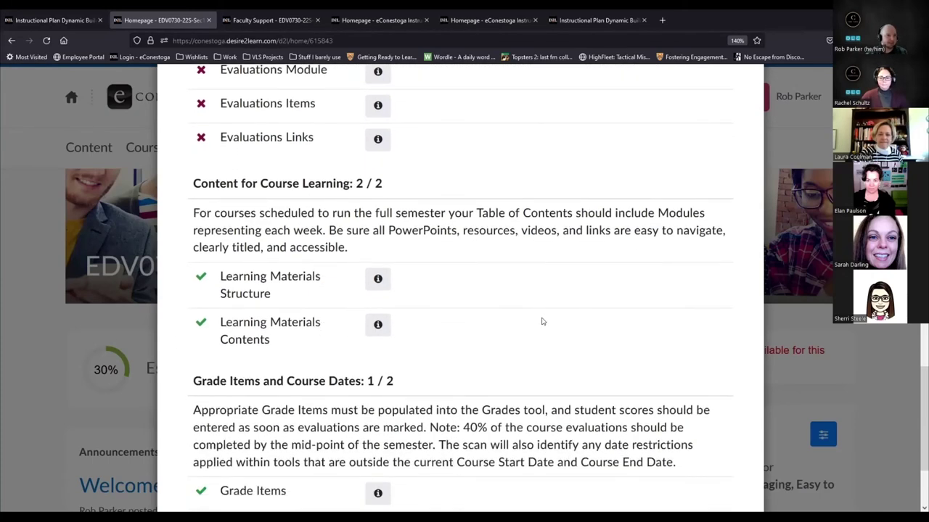
Step: Expand and read the scan details for Learning Materials Structure and Learning Materials Contents
{"action": "left_click", "coordinate": [383, 284]}
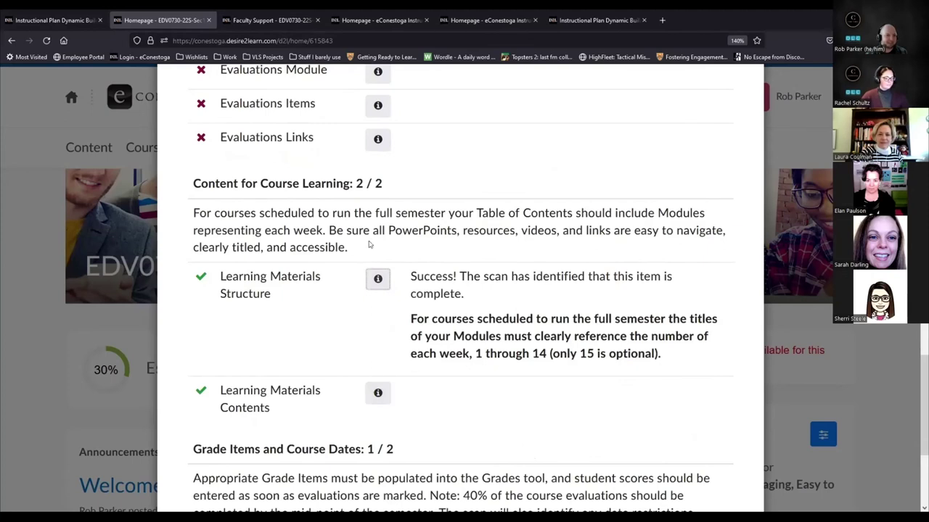
{"action": "left_click", "coordinate": [239, 293]}
{"action": "left_click_drag", "start_coordinate": [239, 293], "coordinate": [214, 277]}
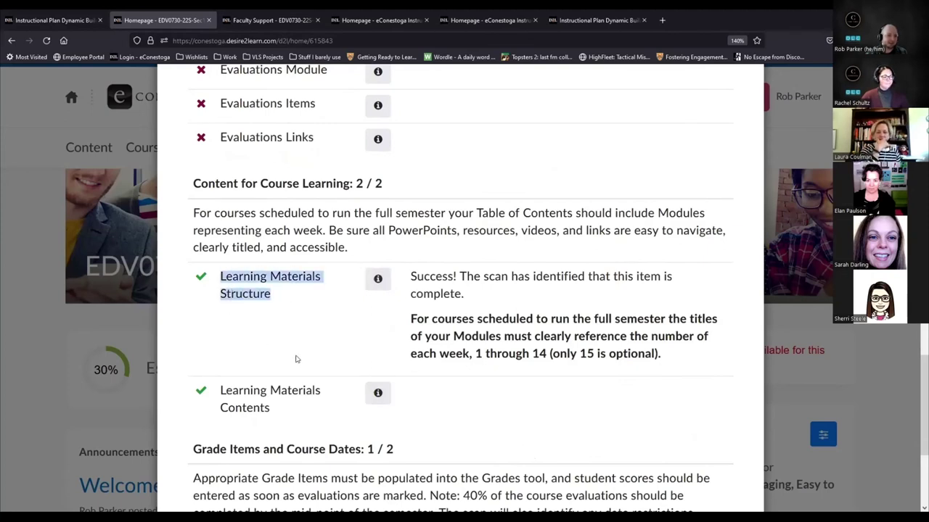
{"action": "left_click_drag", "start_coordinate": [259, 408], "coordinate": [218, 325]}
{"action": "left_click", "coordinate": [377, 392]}
{"action": "scroll", "coordinate": [326, 363], "scroll_direction": "down", "scroll_amount": 2}
{"action": "scroll", "coordinate": [322, 346], "scroll_direction": "up", "scroll_amount": 2}
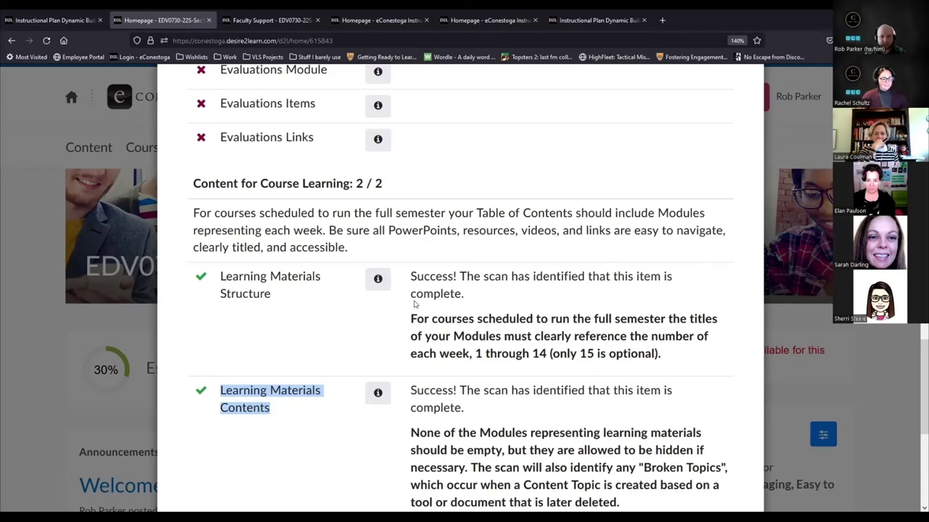
{"action": "scroll", "coordinate": [407, 308], "scroll_direction": "down", "scroll_amount": 2}
{"action": "left_click", "coordinate": [392, 313]}
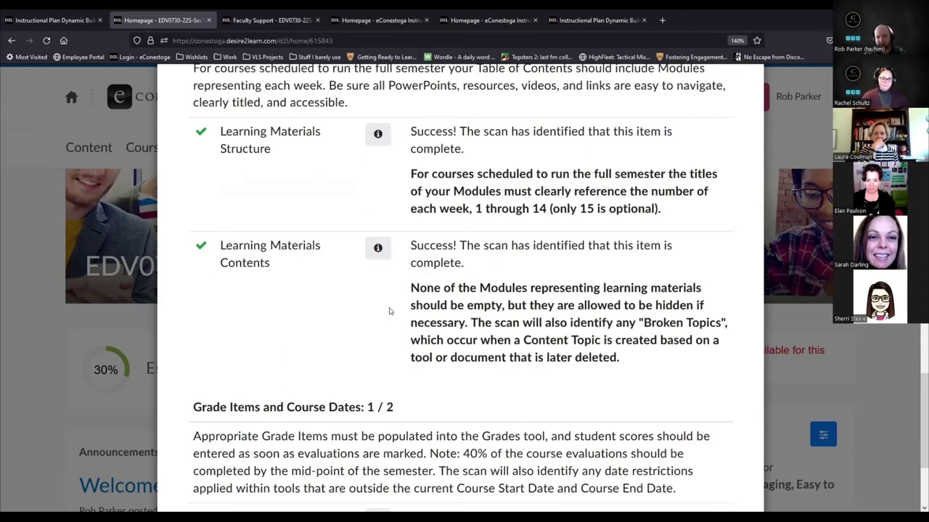
{"action": "left_click", "coordinate": [377, 248]}
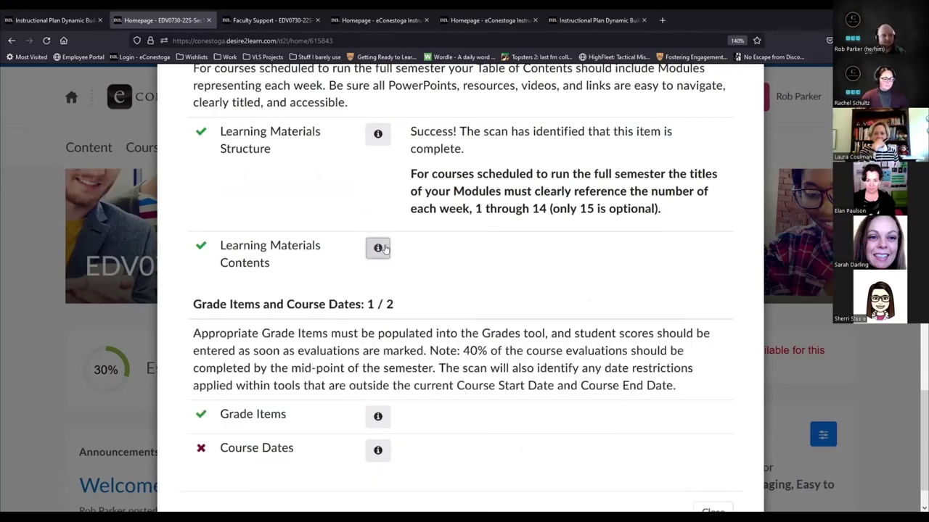
{"action": "left_click", "coordinate": [378, 248]}
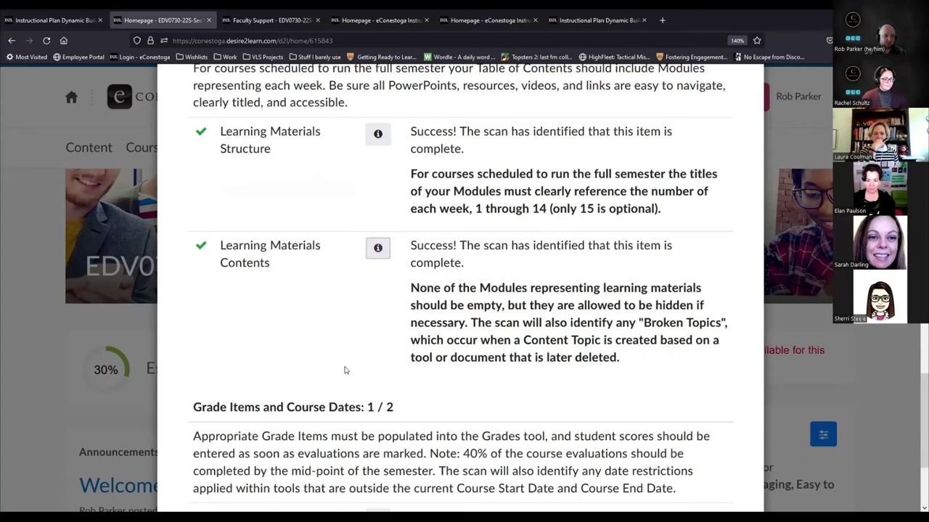
Step: Read the scan details for Grade Items under Grade Items and Course Dates, and close the scan results
{"action": "scroll", "coordinate": [344, 344], "scroll_direction": "down", "scroll_amount": 1}
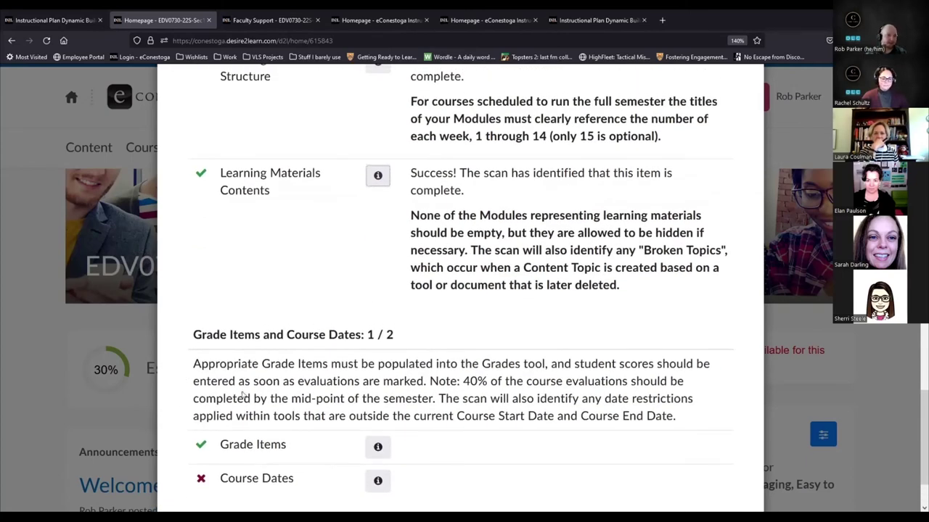
{"action": "scroll", "coordinate": [290, 388], "scroll_direction": "down", "scroll_amount": 1}
{"action": "left_click", "coordinate": [381, 361]}
{"action": "scroll", "coordinate": [493, 351], "scroll_direction": "down", "scroll_amount": 1}
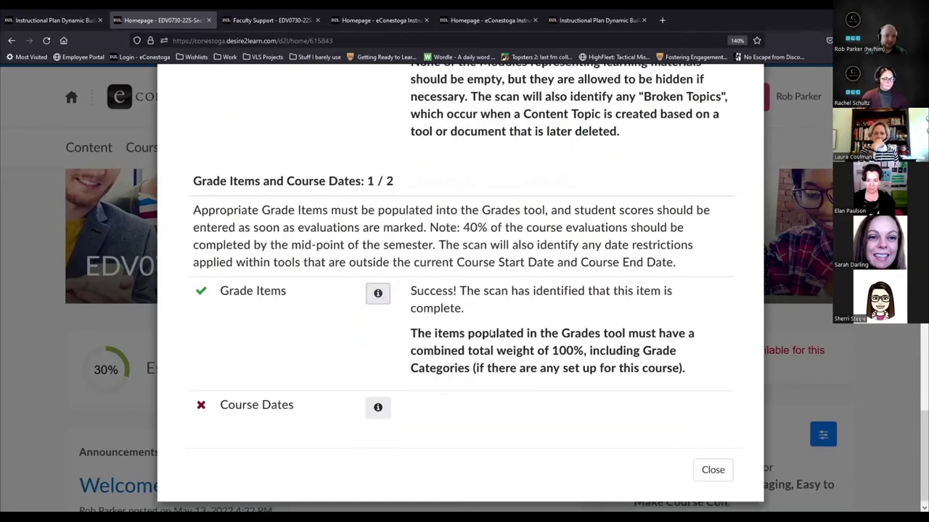
{"action": "left_click_drag", "start_coordinate": [310, 308], "coordinate": [220, 292]}
{"action": "key", "text": "Escape"}
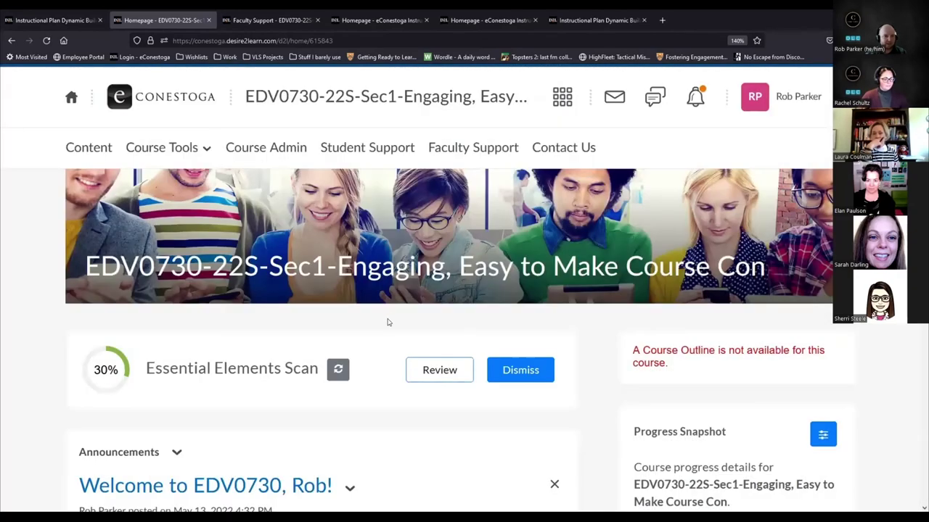
Step: Reopen the Essential Elements Scan results and expand the Grade Items details, highlighting the required 100% combined weight
{"action": "left_click", "coordinate": [441, 372]}
{"action": "scroll", "coordinate": [395, 273], "scroll_direction": "down", "scroll_amount": 3}
{"action": "left_click", "coordinate": [377, 363]}
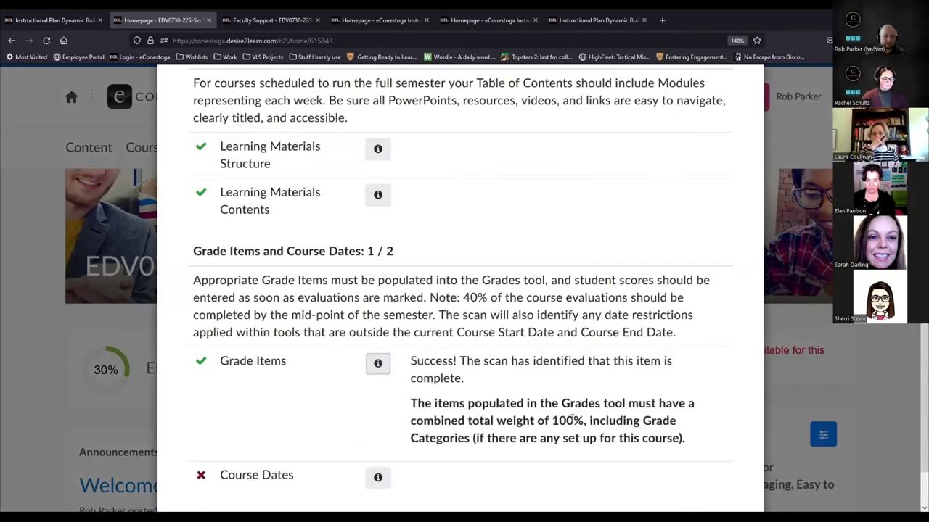
{"action": "left_click_drag", "start_coordinate": [585, 421], "coordinate": [547, 412]}
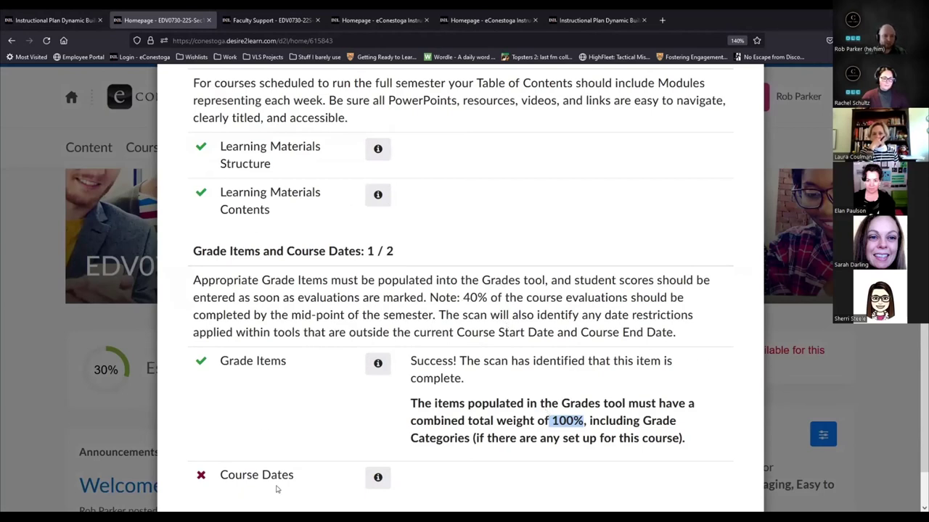
Step: Expand and read the Course Dates scan details, including the date range and flagged content modules, and close the scan results
{"action": "scroll", "coordinate": [351, 434], "scroll_direction": "down", "scroll_amount": 2}
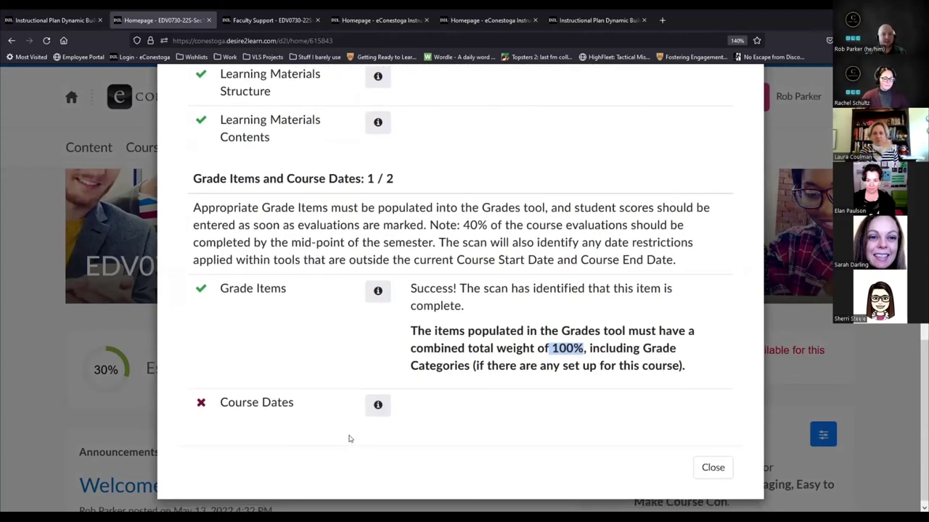
{"action": "left_click", "coordinate": [377, 405]}
{"action": "scroll", "coordinate": [369, 352], "scroll_direction": "down", "scroll_amount": 2}
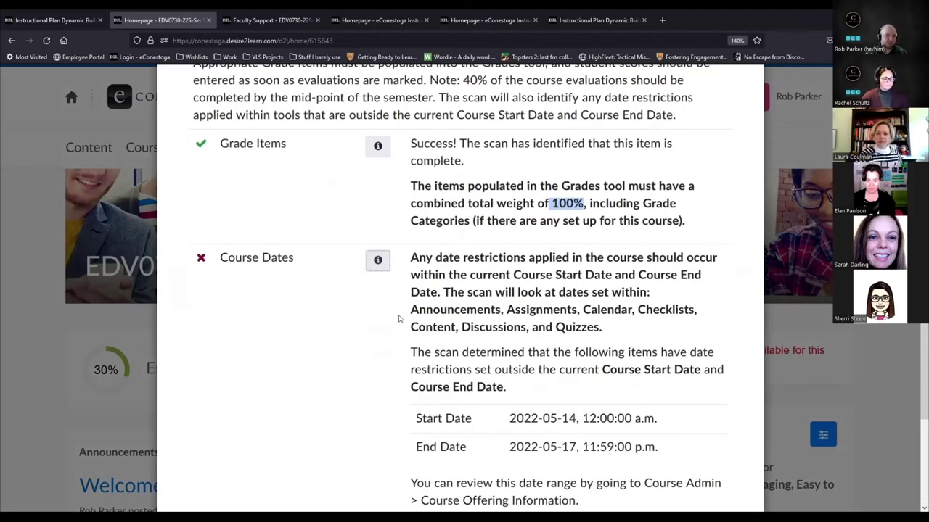
{"action": "scroll", "coordinate": [578, 332], "scroll_direction": "down", "scroll_amount": 1}
{"action": "scroll", "coordinate": [578, 331], "scroll_direction": "down", "scroll_amount": 1}
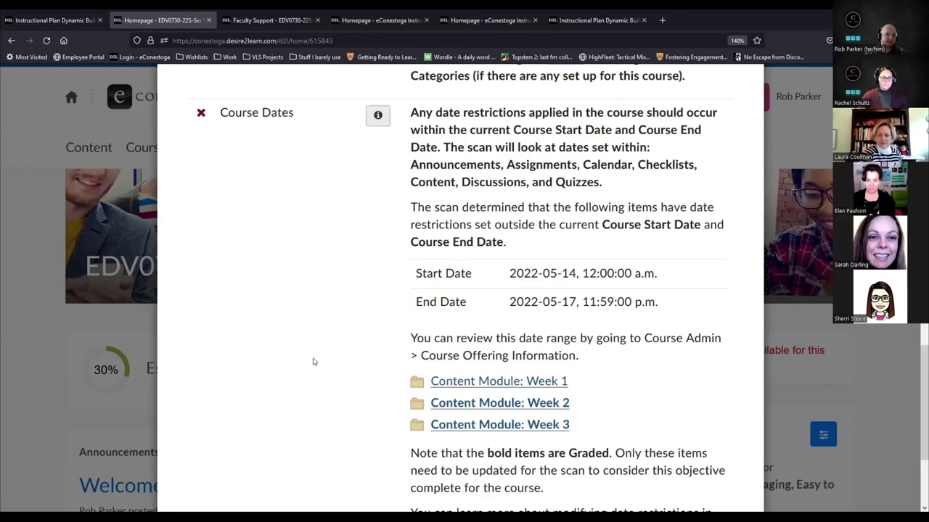
{"action": "scroll", "coordinate": [355, 356], "scroll_direction": "down", "scroll_amount": 2}
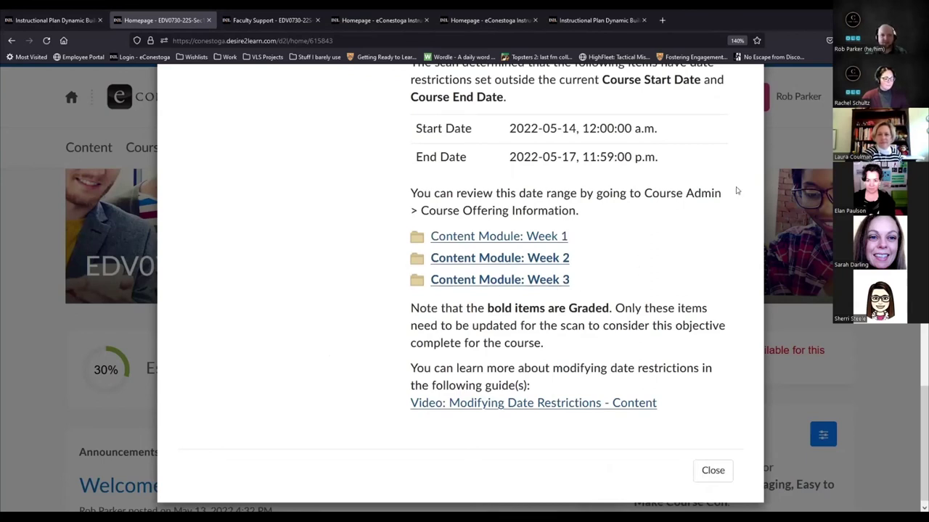
{"action": "left_click", "coordinate": [703, 460]}
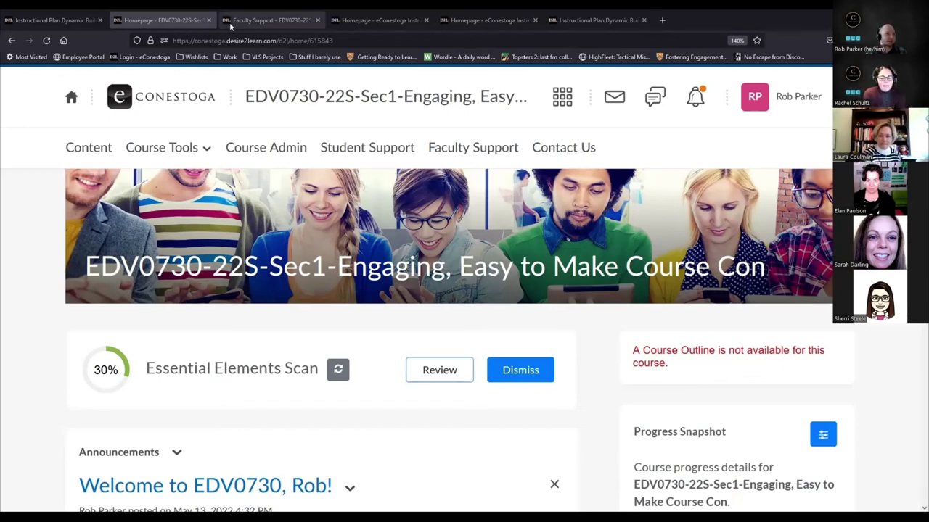
Step: Close the extra browser tabs, keeping only one eConestoga Instructor Tools homepage open
{"action": "left_click", "coordinate": [265, 13]}
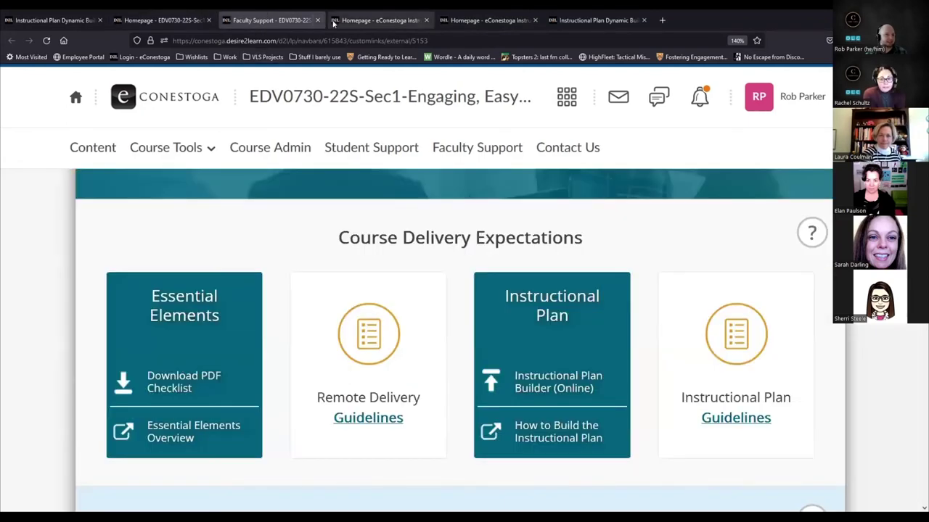
{"action": "left_click", "coordinate": [317, 20]}
{"action": "left_click", "coordinate": [324, 97]}
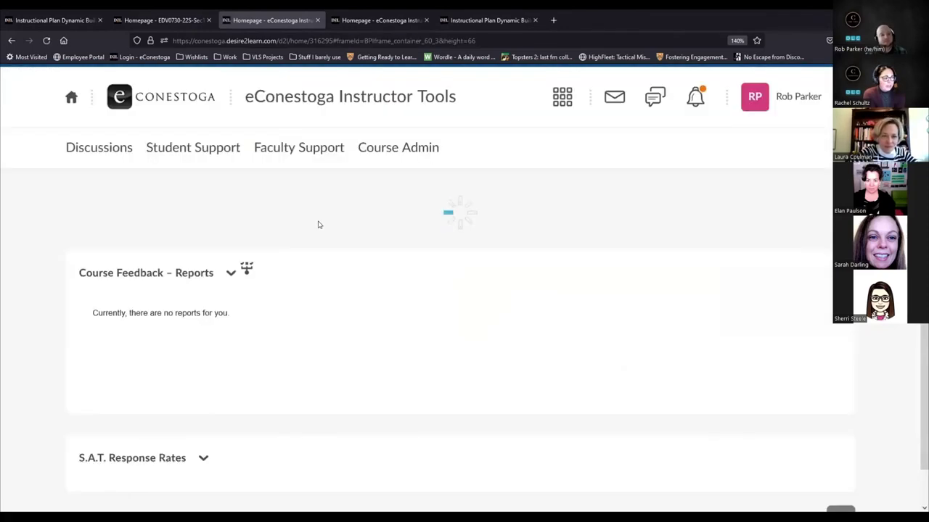
{"action": "left_click", "coordinate": [208, 21]}
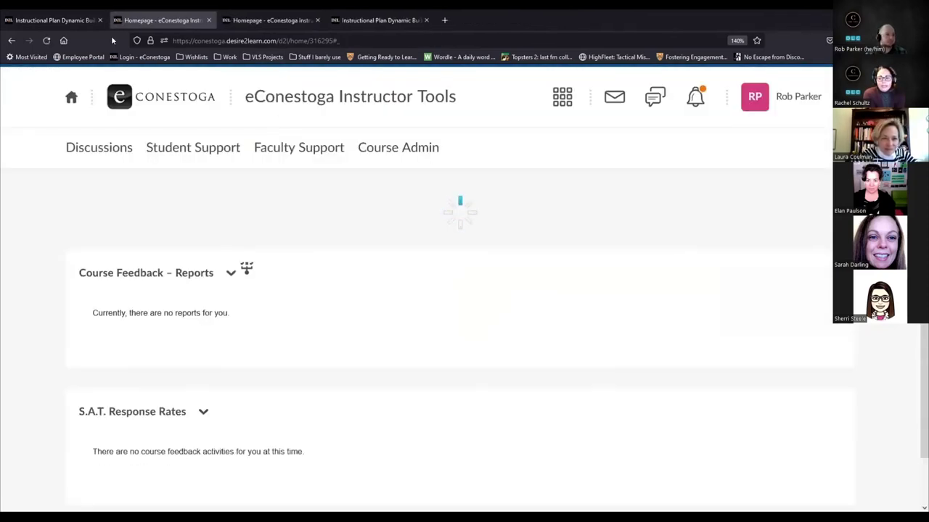
{"action": "left_click", "coordinate": [99, 21]}
{"action": "left_click", "coordinate": [209, 21]}
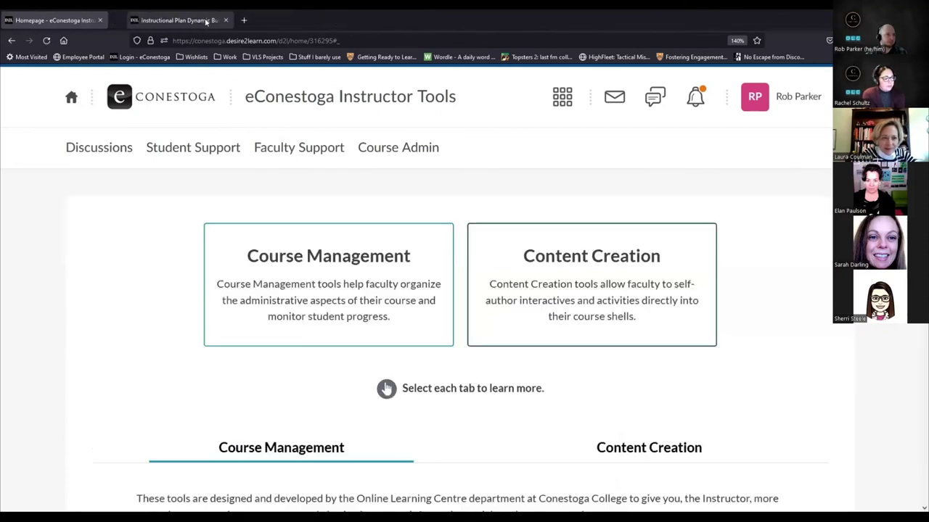
{"action": "left_click", "coordinate": [208, 20]}
Step: Look over the Course Management tools, from the Instructional Plan Dynamic Webpage to the Progress Snapshot Reporting Tool
{"action": "scroll", "coordinate": [179, 357], "scroll_direction": "down", "scroll_amount": 2}
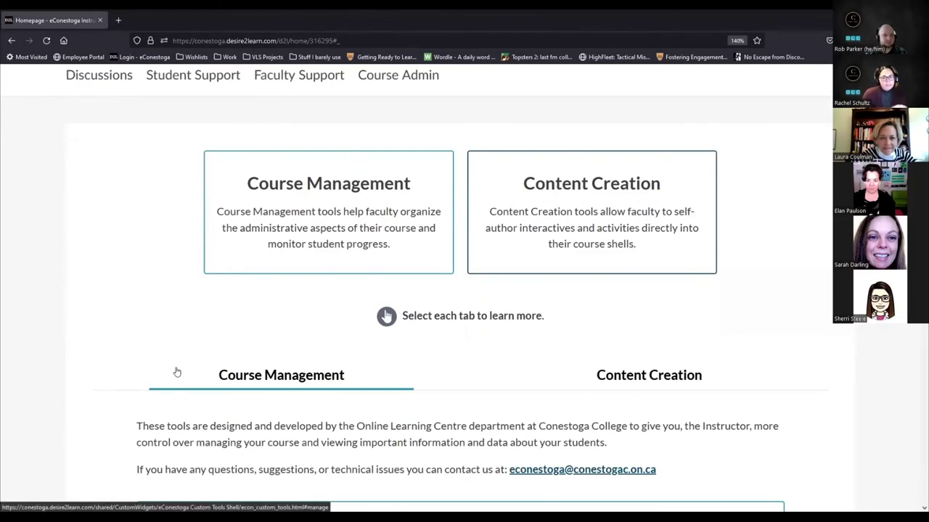
{"action": "scroll", "coordinate": [291, 349], "scroll_direction": "down", "scroll_amount": 4}
{"action": "scroll", "coordinate": [291, 348], "scroll_direction": "down", "scroll_amount": 10}
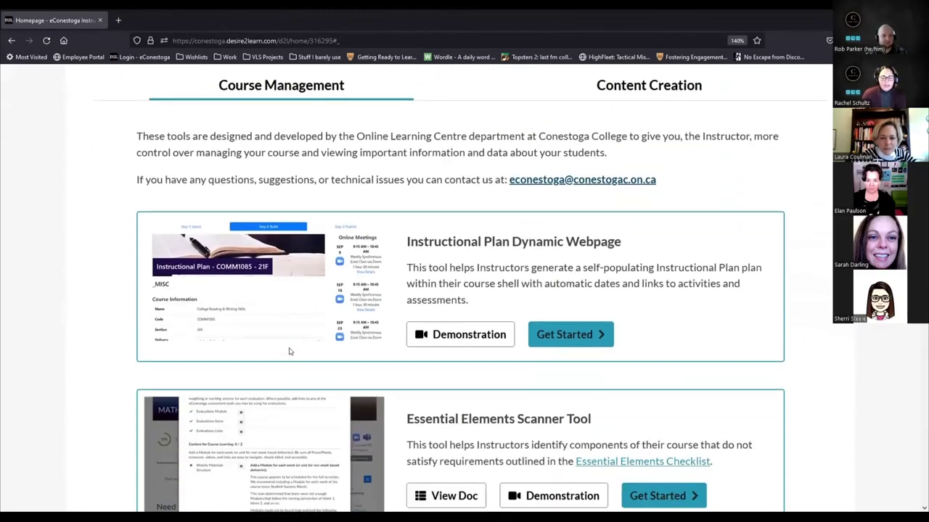
{"action": "scroll", "coordinate": [283, 357], "scroll_direction": "down", "scroll_amount": 3}
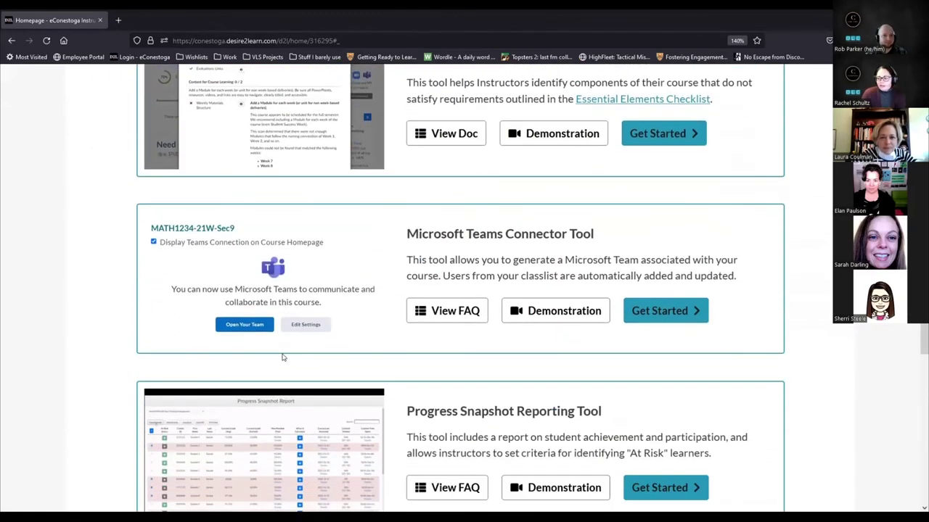
{"action": "scroll", "coordinate": [283, 357], "scroll_direction": "up", "scroll_amount": 8}
Step: Show the Content Creation tools and look through the list from Accordion (Collapsible) Panels to YouTube Videos with Interaction
{"action": "left_click", "coordinate": [606, 85]}
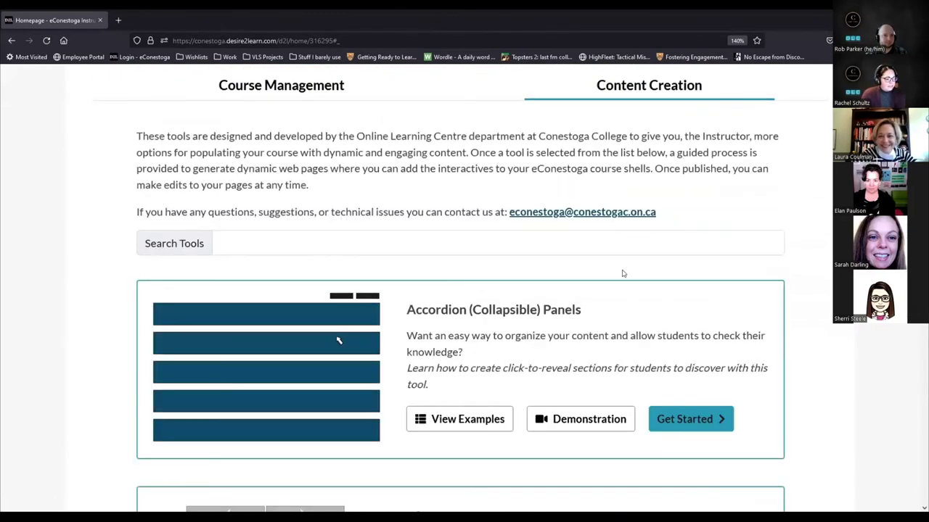
{"action": "scroll", "coordinate": [762, 167], "scroll_direction": "down", "scroll_amount": 3}
{"action": "scroll", "coordinate": [761, 165], "scroll_direction": "down", "scroll_amount": 3}
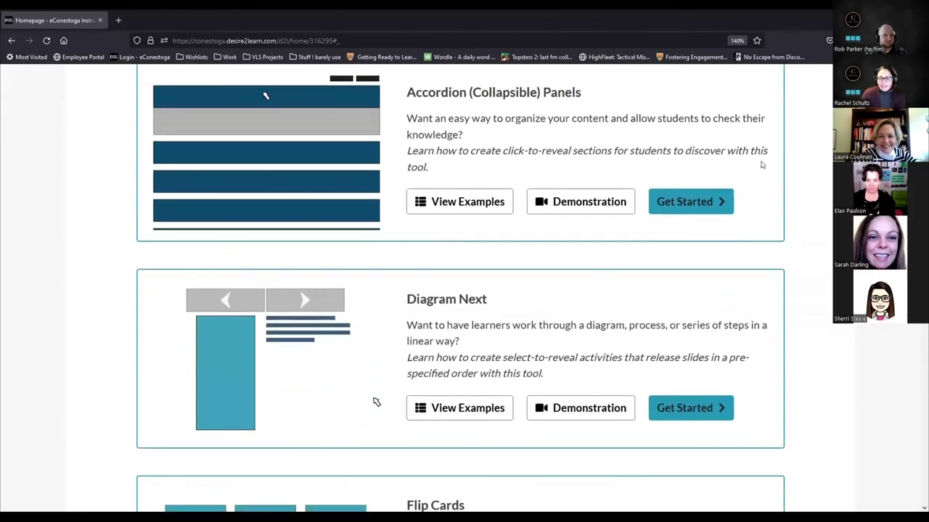
{"action": "scroll", "coordinate": [761, 166], "scroll_direction": "down", "scroll_amount": 4}
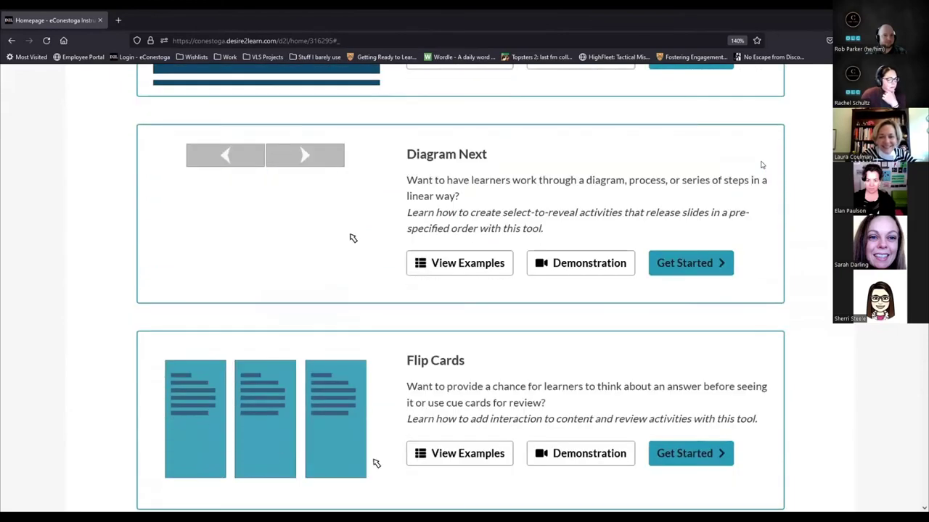
{"action": "scroll", "coordinate": [762, 166], "scroll_direction": "down", "scroll_amount": 2}
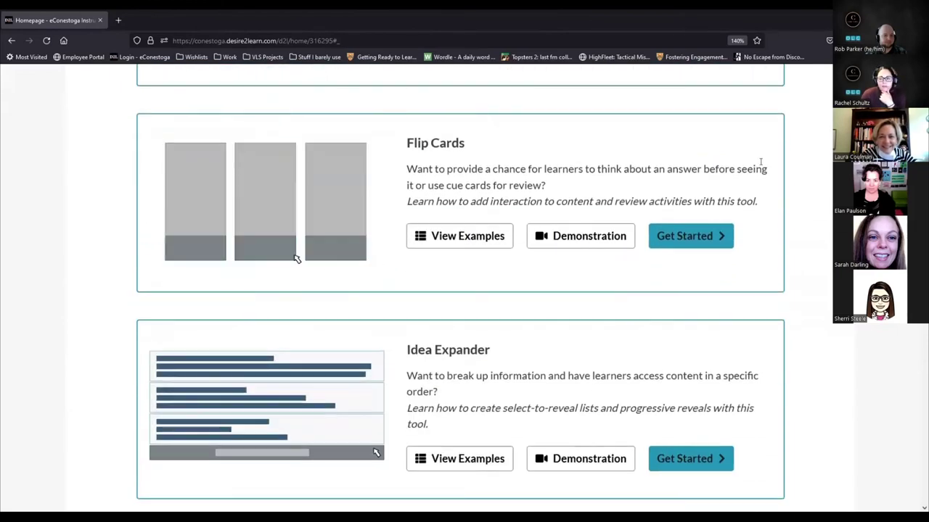
{"action": "scroll", "coordinate": [761, 165], "scroll_direction": "down", "scroll_amount": 3}
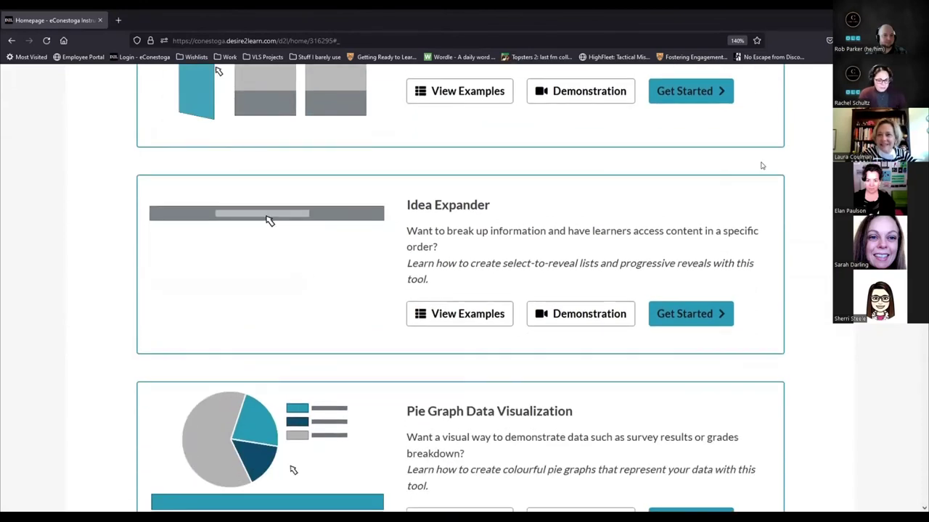
{"action": "scroll", "coordinate": [761, 166], "scroll_direction": "down", "scroll_amount": 2}
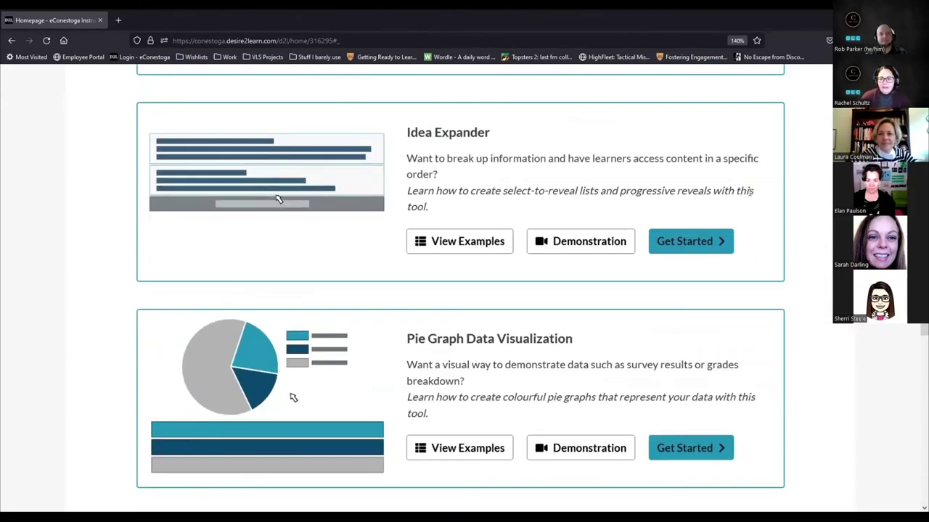
{"action": "scroll", "coordinate": [733, 209], "scroll_direction": "down", "scroll_amount": 1}
{"action": "scroll", "coordinate": [725, 218], "scroll_direction": "down", "scroll_amount": 1}
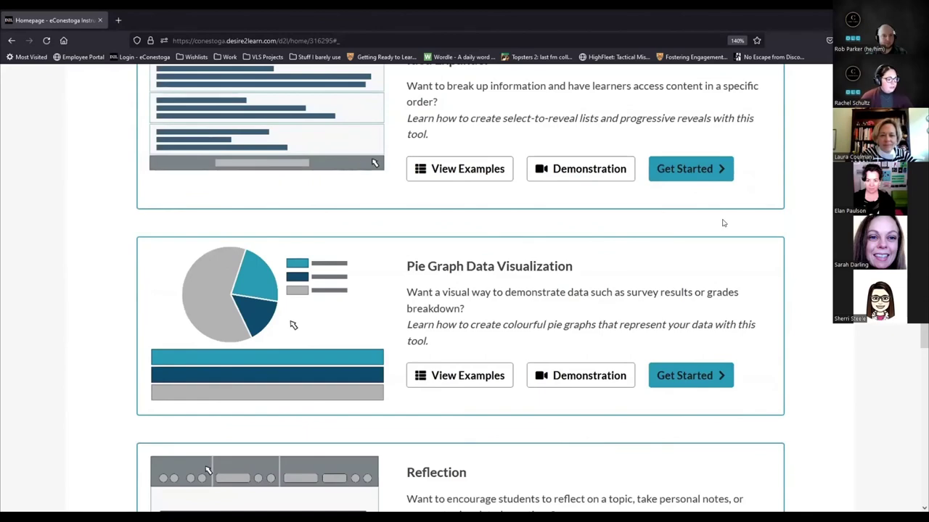
{"action": "scroll", "coordinate": [723, 220], "scroll_direction": "down", "scroll_amount": 2}
{"action": "scroll", "coordinate": [723, 219], "scroll_direction": "down", "scroll_amount": 2}
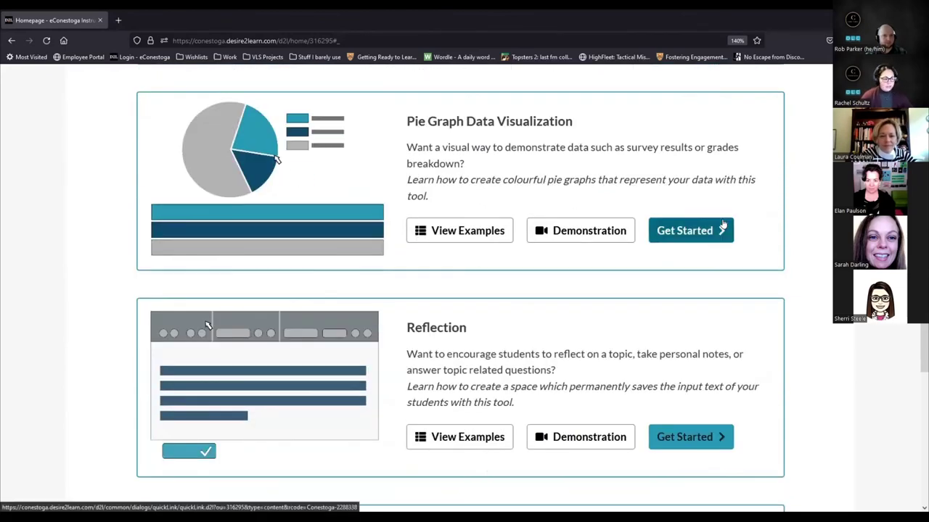
{"action": "scroll", "coordinate": [723, 221], "scroll_direction": "down", "scroll_amount": 2}
{"action": "scroll", "coordinate": [722, 223], "scroll_direction": "down", "scroll_amount": 2}
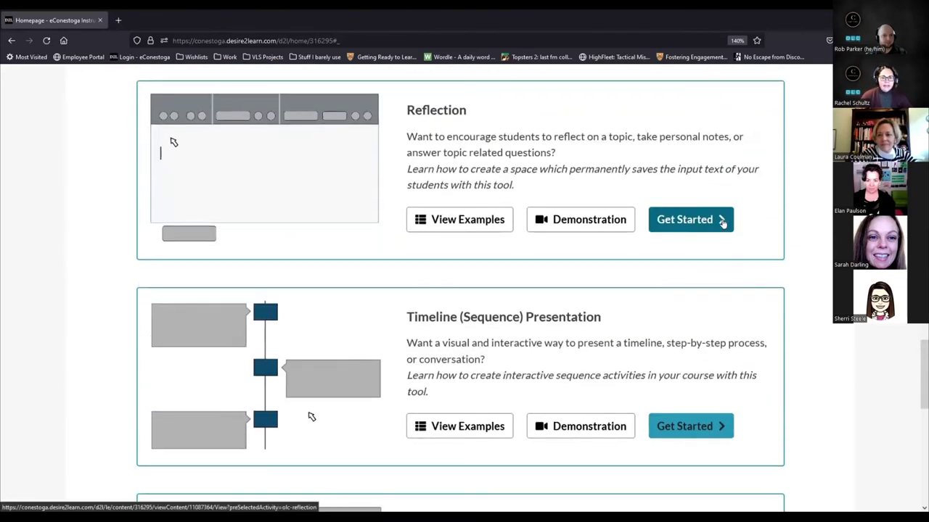
{"action": "scroll", "coordinate": [723, 223], "scroll_direction": "down", "scroll_amount": 1}
{"action": "scroll", "coordinate": [722, 222], "scroll_direction": "down", "scroll_amount": 2}
{"action": "scroll", "coordinate": [722, 222], "scroll_direction": "down", "scroll_amount": 1}
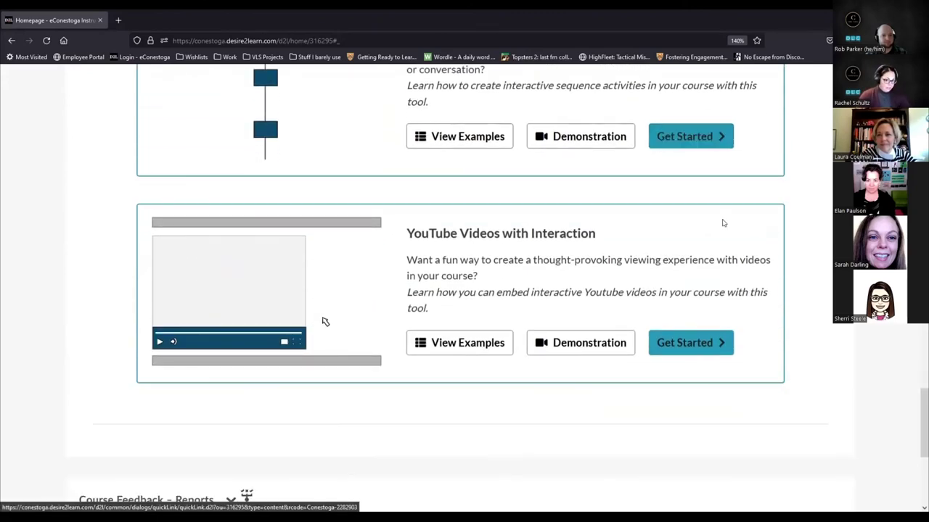
Step: Look back over the Content Creation tools, returning to the Accordion (Collapsible) Panels entry at the start of the list
{"action": "scroll", "coordinate": [722, 220], "scroll_direction": "up", "scroll_amount": 5}
{"action": "scroll", "coordinate": [704, 232], "scroll_direction": "up", "scroll_amount": 2}
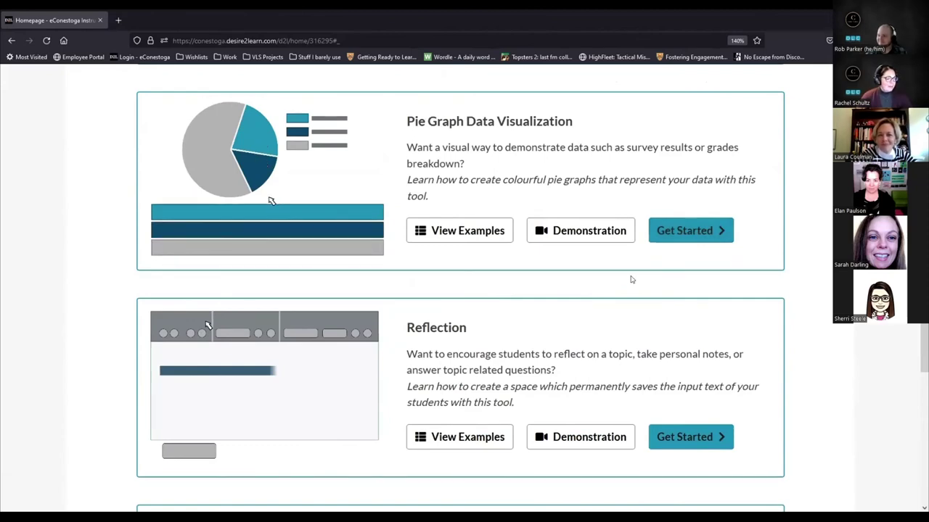
{"action": "scroll", "coordinate": [631, 282], "scroll_direction": "up", "scroll_amount": 2}
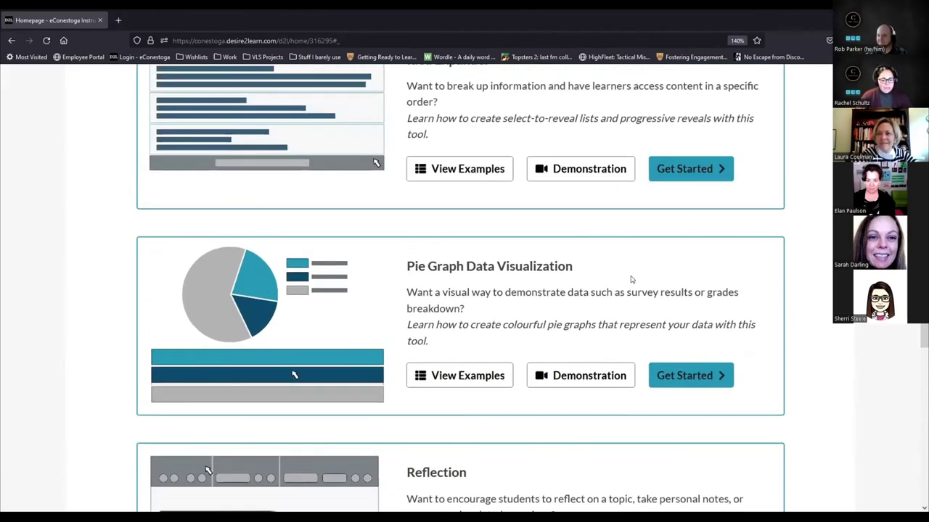
{"action": "scroll", "coordinate": [631, 279], "scroll_direction": "up", "scroll_amount": 4}
{"action": "scroll", "coordinate": [631, 280], "scroll_direction": "up", "scroll_amount": 1}
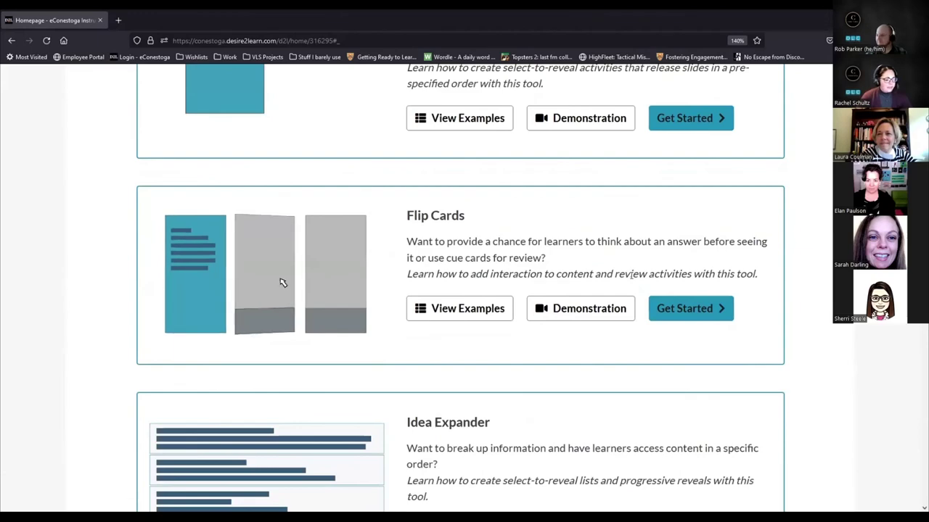
{"action": "scroll", "coordinate": [632, 276], "scroll_direction": "up", "scroll_amount": 3}
{"action": "scroll", "coordinate": [631, 275], "scroll_direction": "up", "scroll_amount": 5}
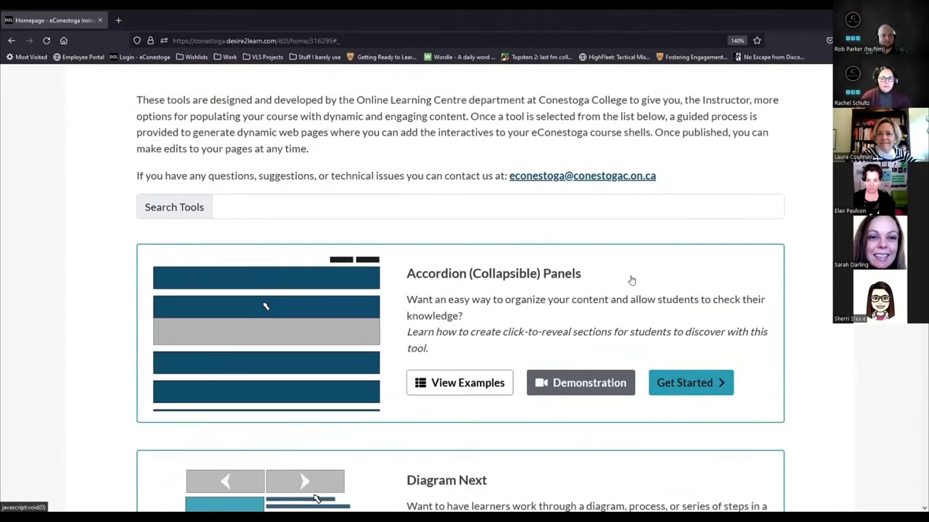